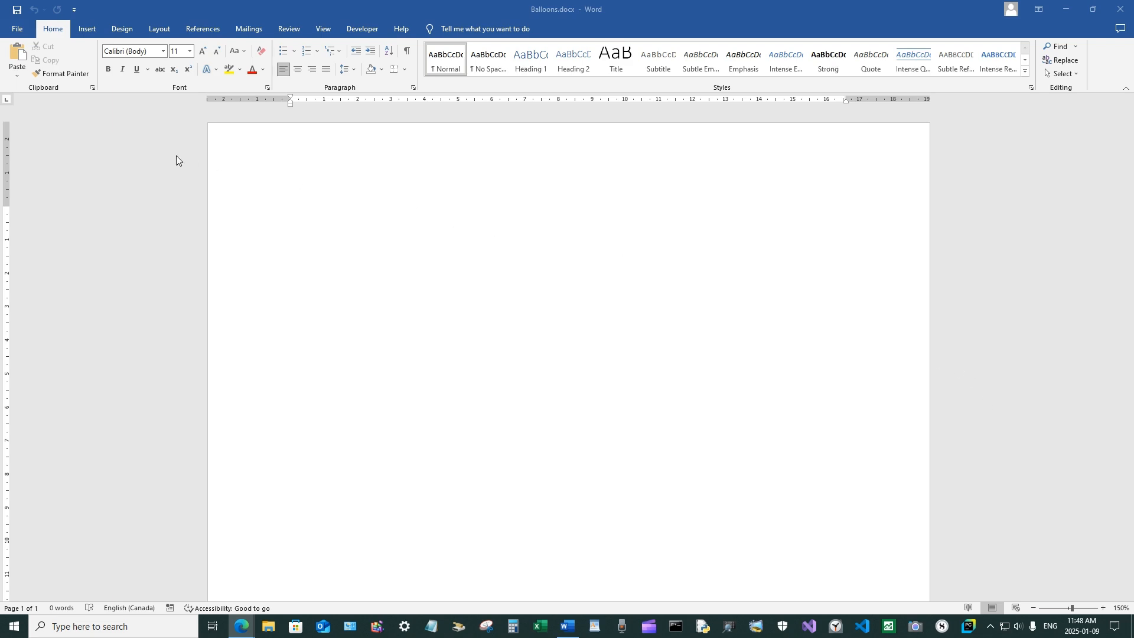
# Step: Set the default image resolution for Balloons.docx to high fidelity in the advanced program options
pyautogui.click(16, 31)
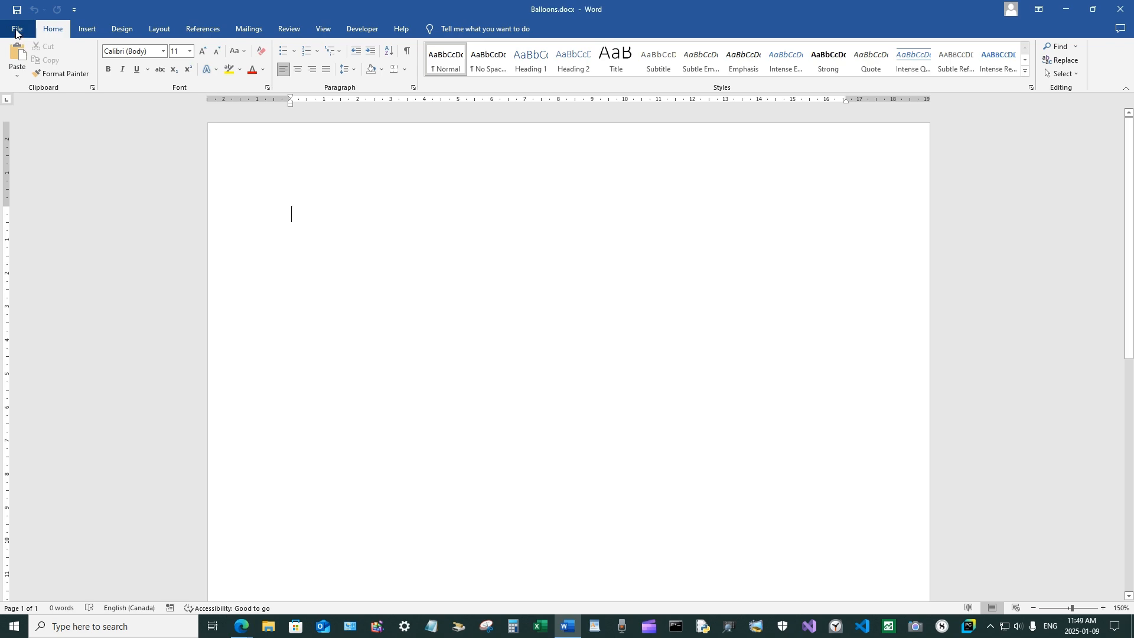
pyautogui.click(16, 31)
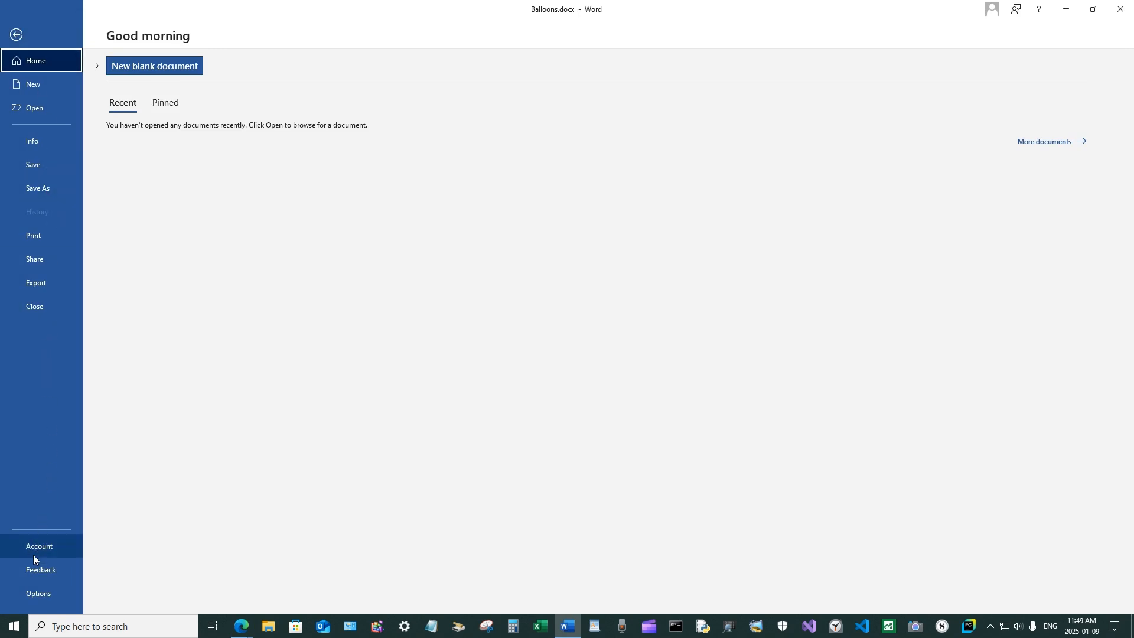
pyautogui.click(41, 594)
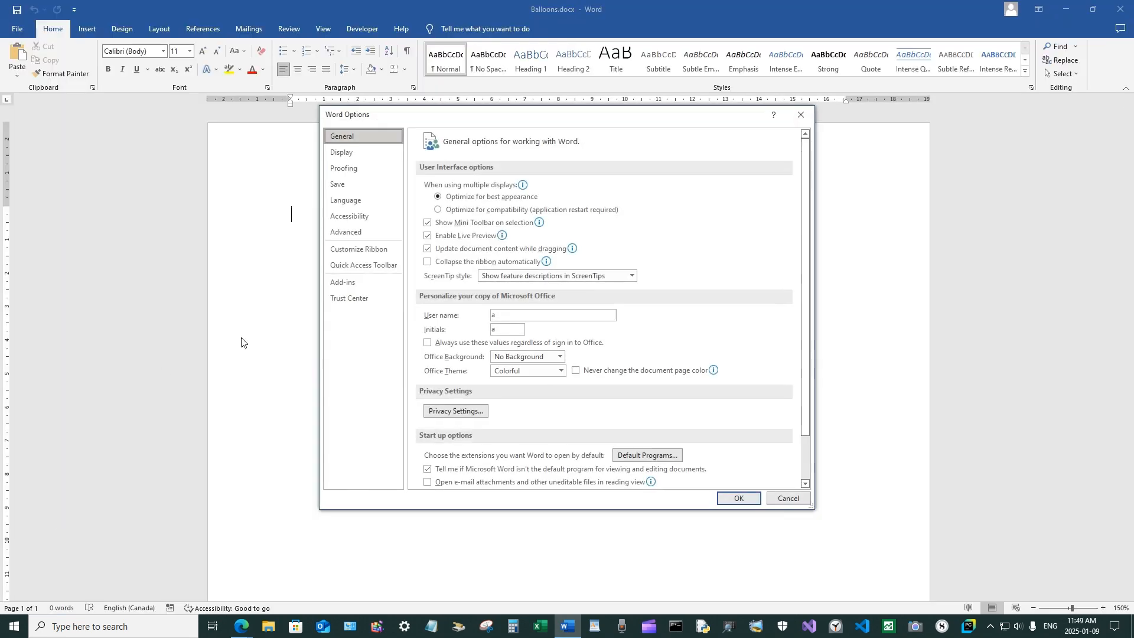
pyautogui.click(353, 234)
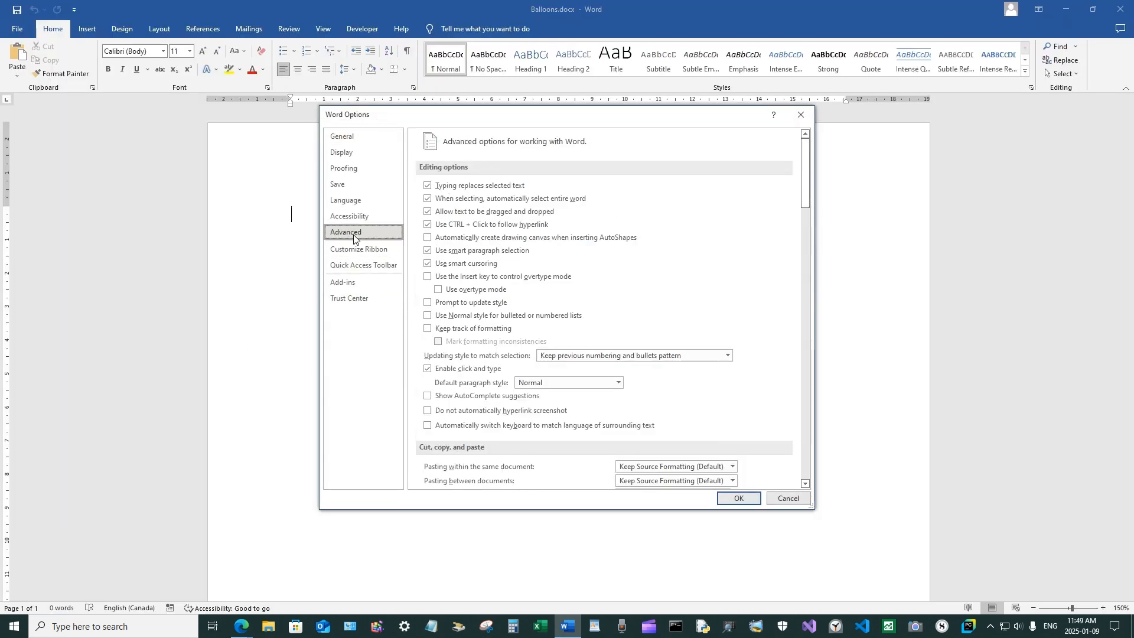
pyautogui.scroll(-5, 437, 301)
pyautogui.scroll(-3, 456, 302)
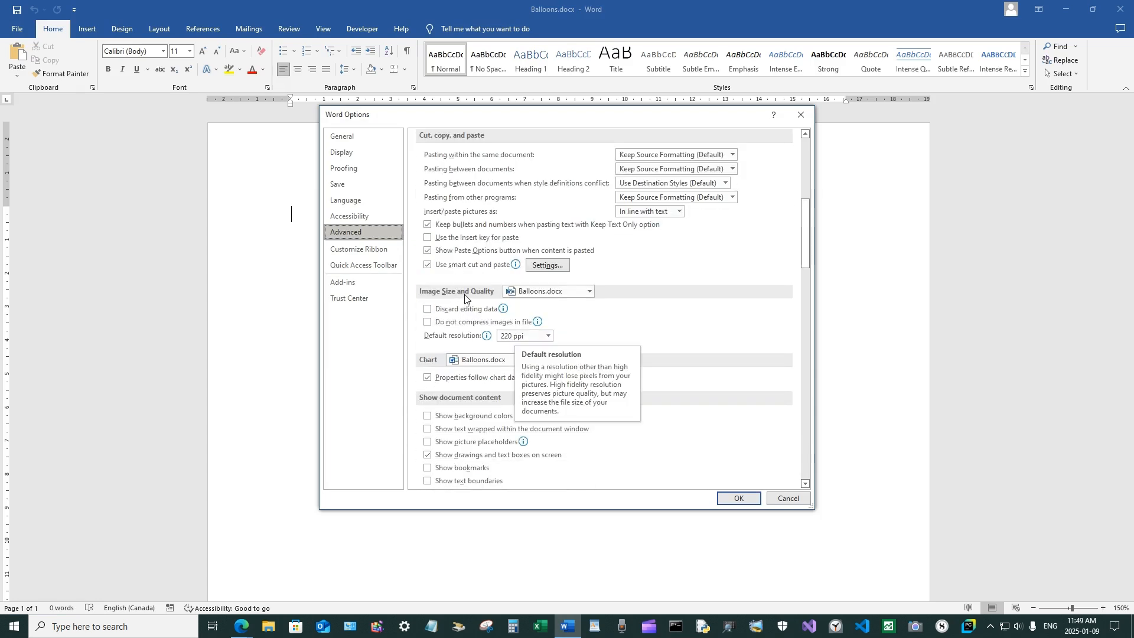
pyautogui.click(546, 336)
pyautogui.click(538, 348)
pyautogui.click(739, 498)
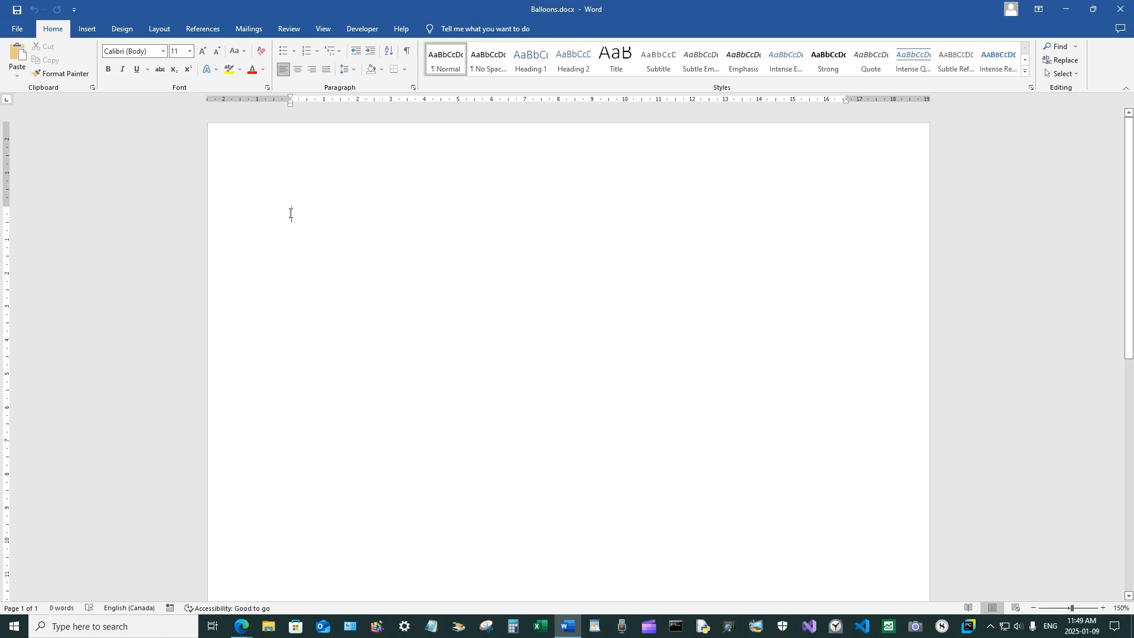
# Step: Draw an oval speech-bubble callout about 3.4 cm wide and 4 cm high near the middle of the page
pyautogui.click(86, 31)
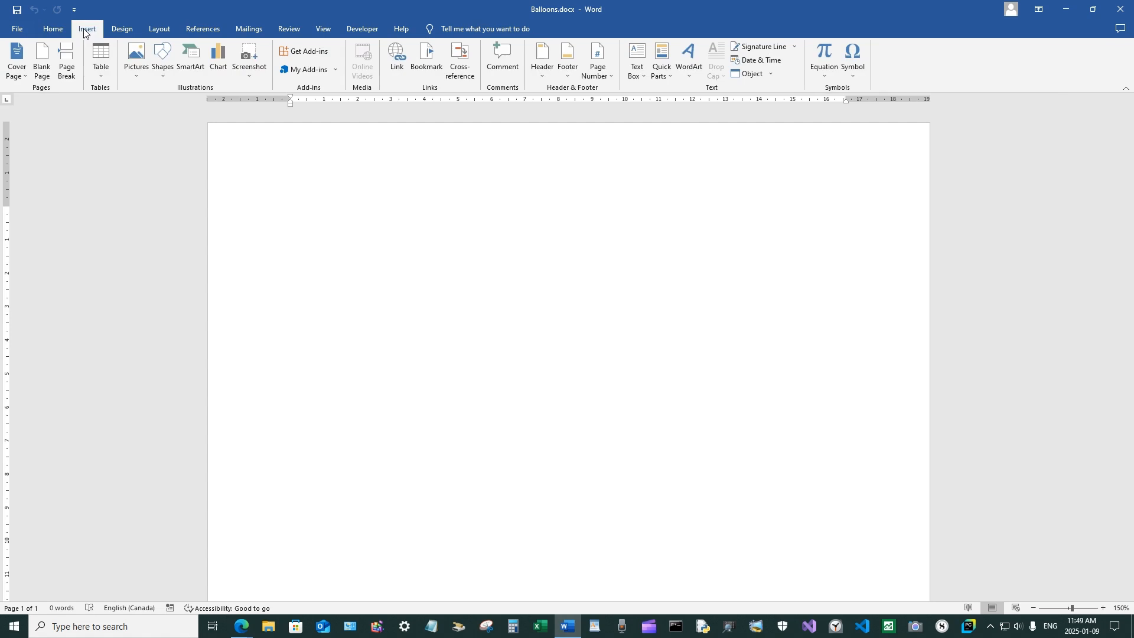
pyautogui.click(163, 59)
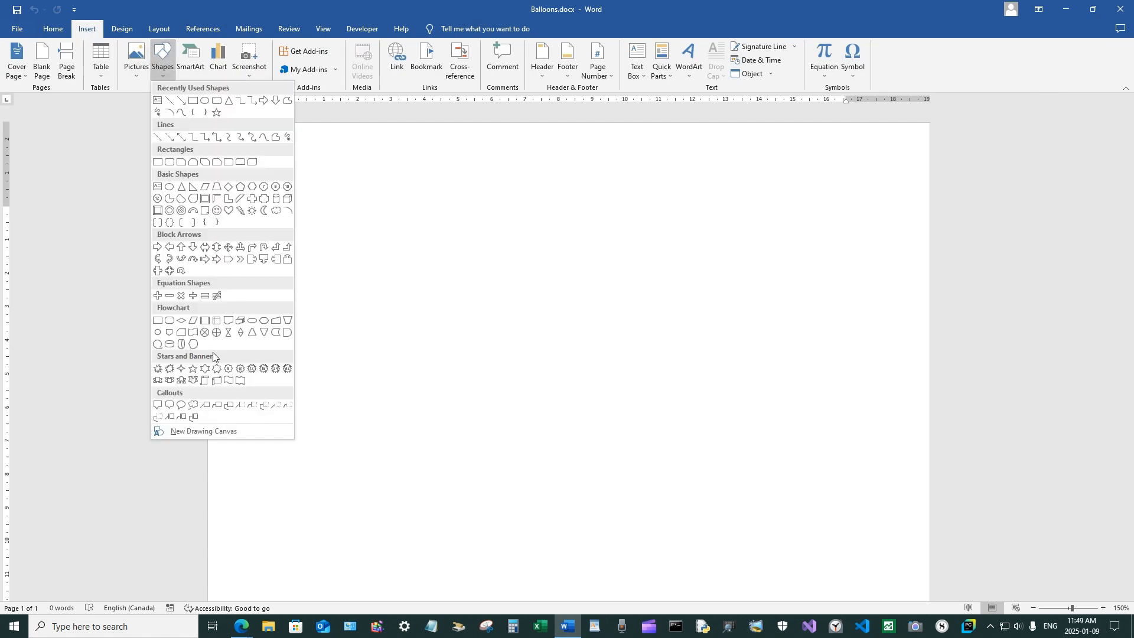
pyautogui.click(182, 407)
pyautogui.moveTo(439, 302); pyautogui.dragTo(554, 449)
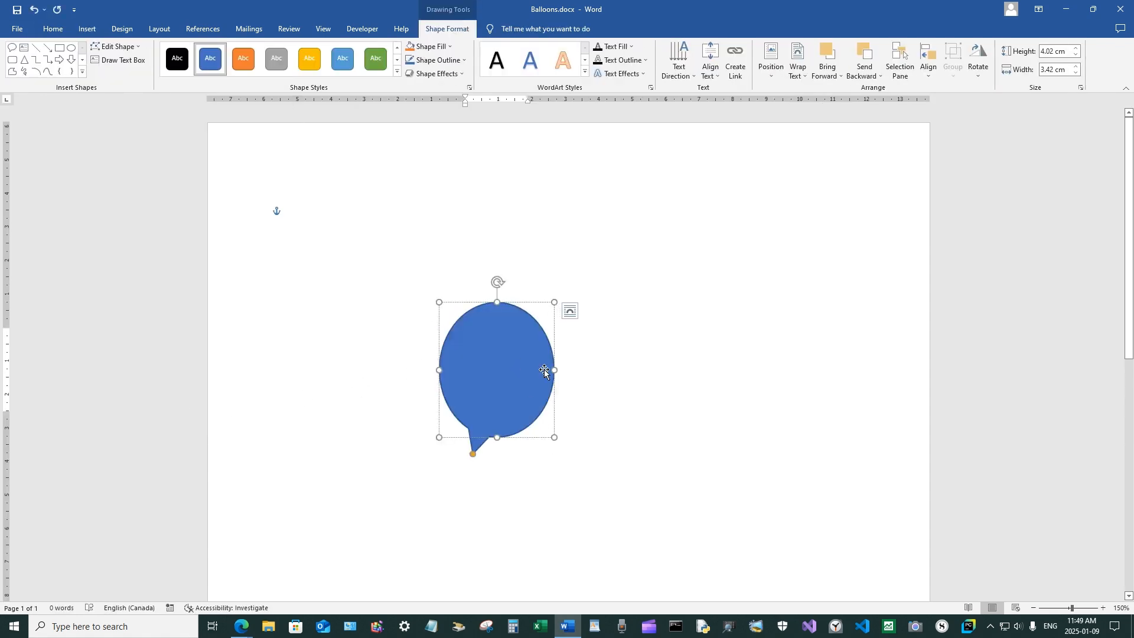
pyautogui.click(572, 313)
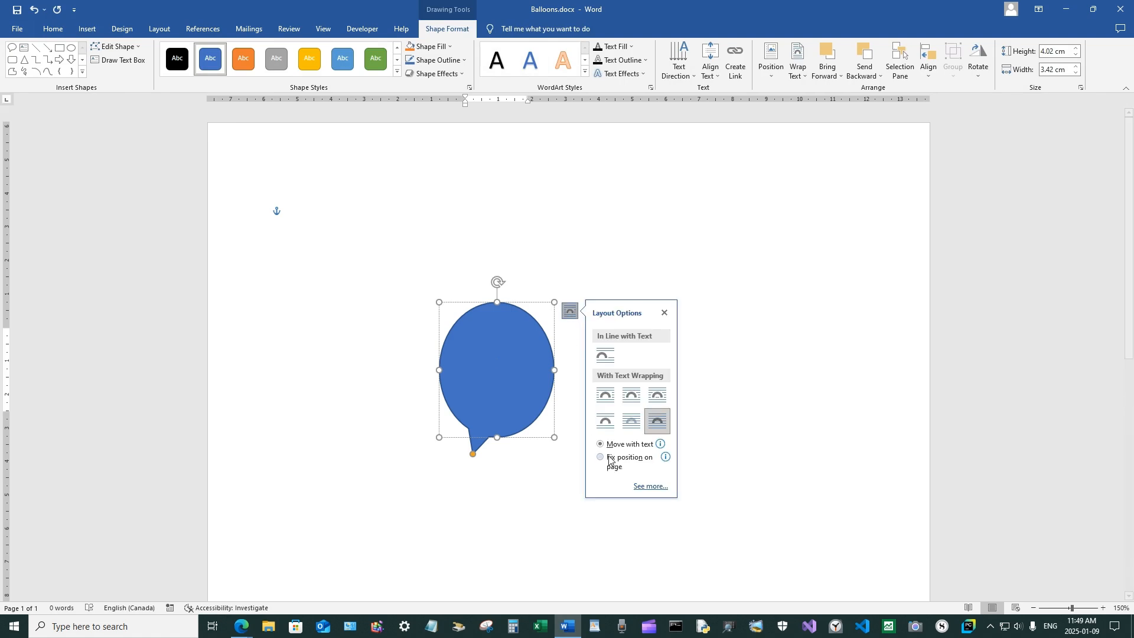
pyautogui.click(503, 208)
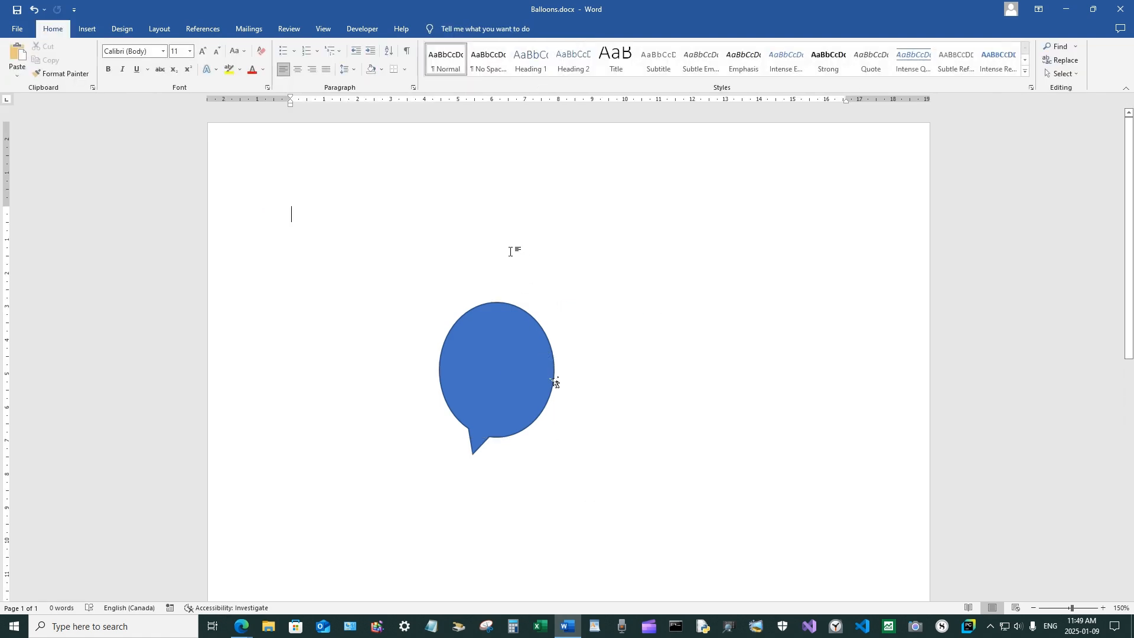
# Step: Shorten the callout's pointer into a small tip centred on the oval's lower edge
pyautogui.click(488, 420)
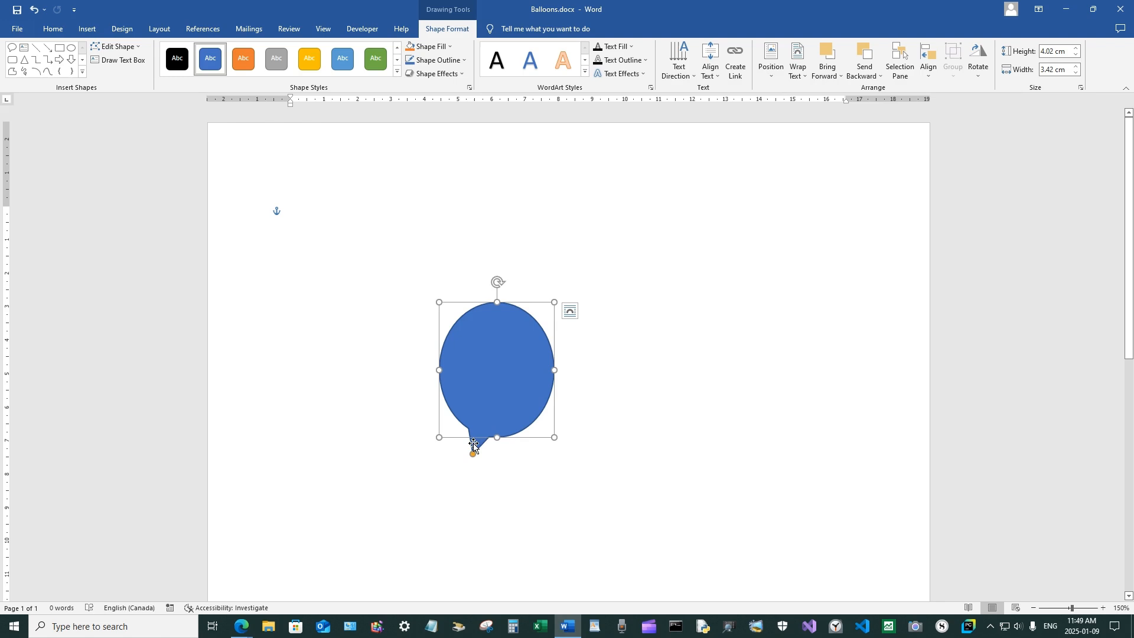
pyautogui.moveTo(471, 454); pyautogui.dragTo(489, 449)
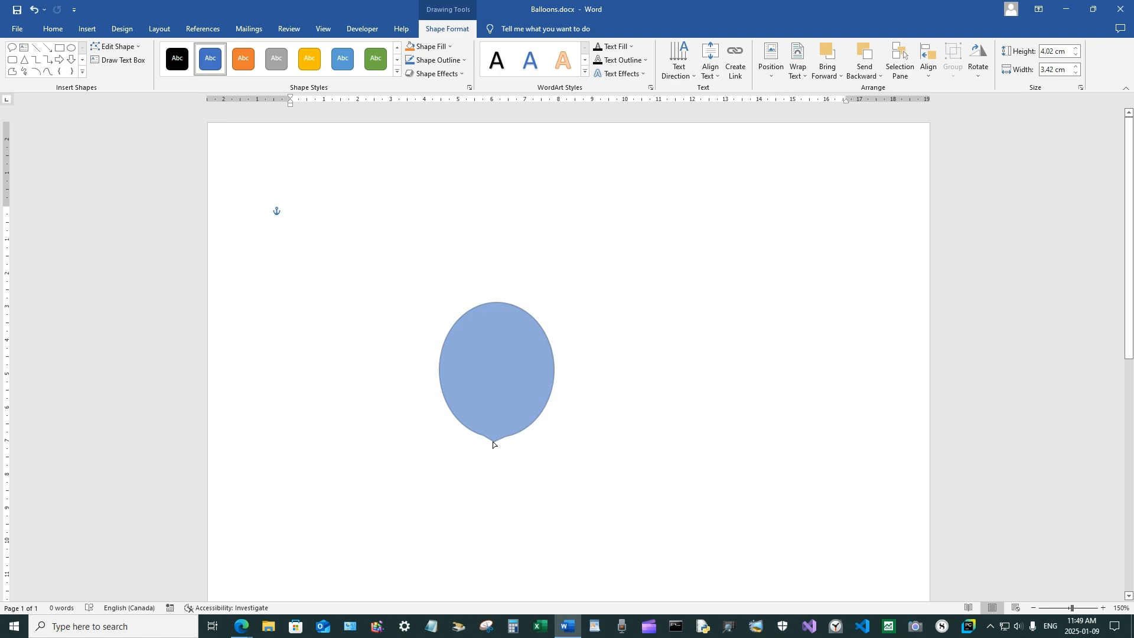
pyautogui.moveTo(493, 441); pyautogui.dragTo(493, 441)
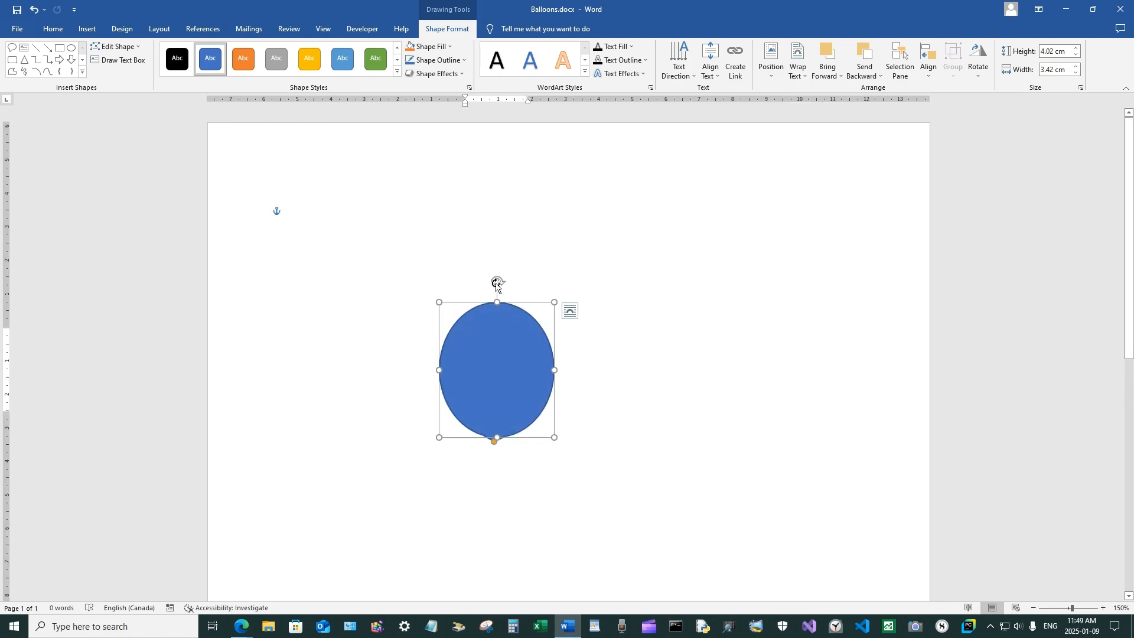
# Step: Edit the shape's points so both lower curves taper smoothly toward the tip, forming a balloon outline
pyautogui.rightClick(451, 336)
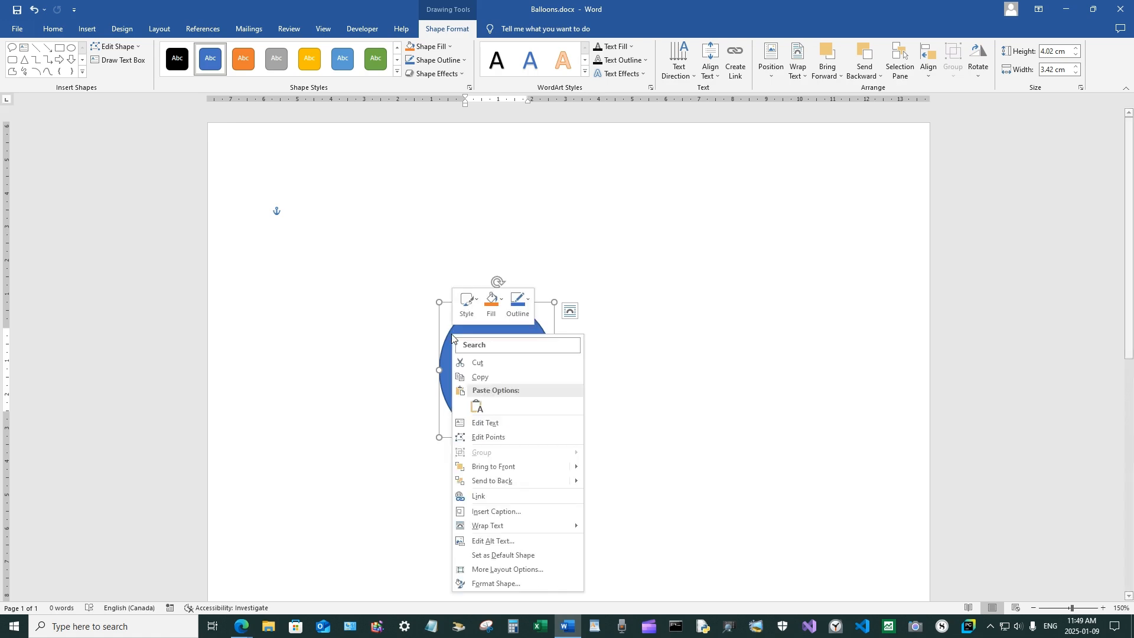
pyautogui.click(495, 437)
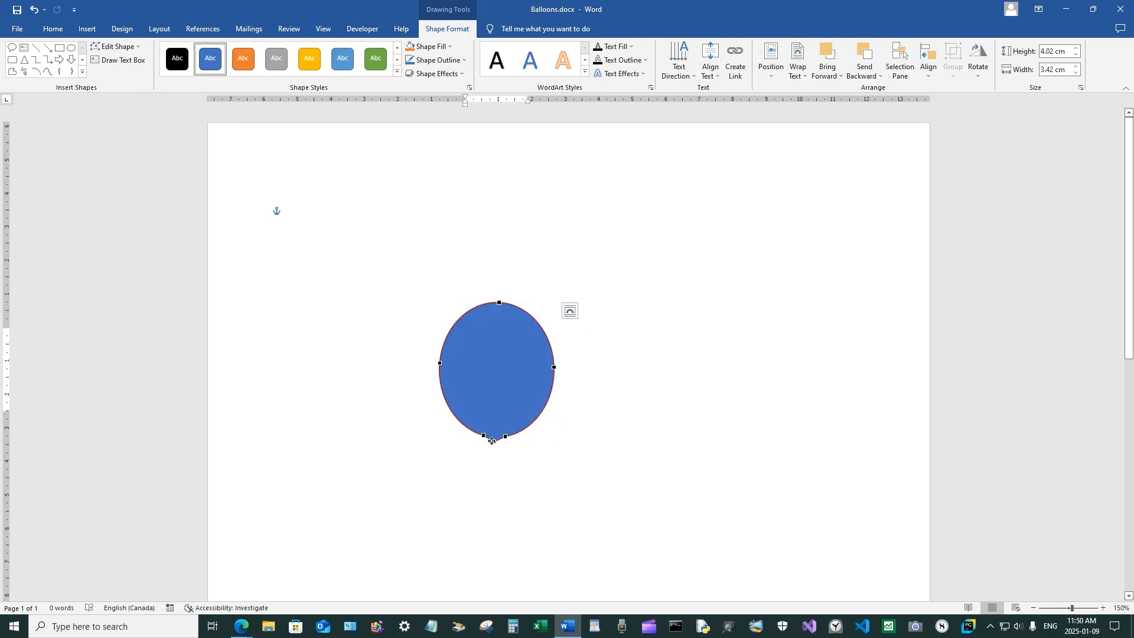
pyautogui.click(507, 435)
pyautogui.moveTo(534, 431); pyautogui.dragTo(528, 423)
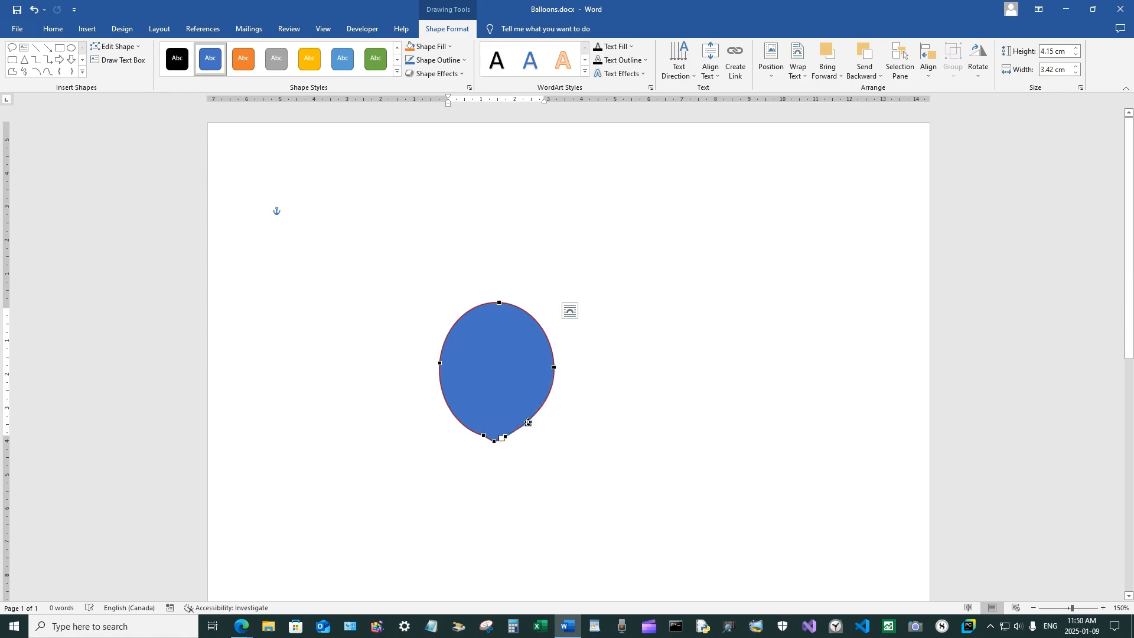
pyautogui.click(483, 433)
pyautogui.moveTo(455, 427); pyautogui.dragTo(461, 419)
pyautogui.click(505, 436)
pyautogui.moveTo(528, 423); pyautogui.dragTo(525, 421)
pyautogui.click(575, 412)
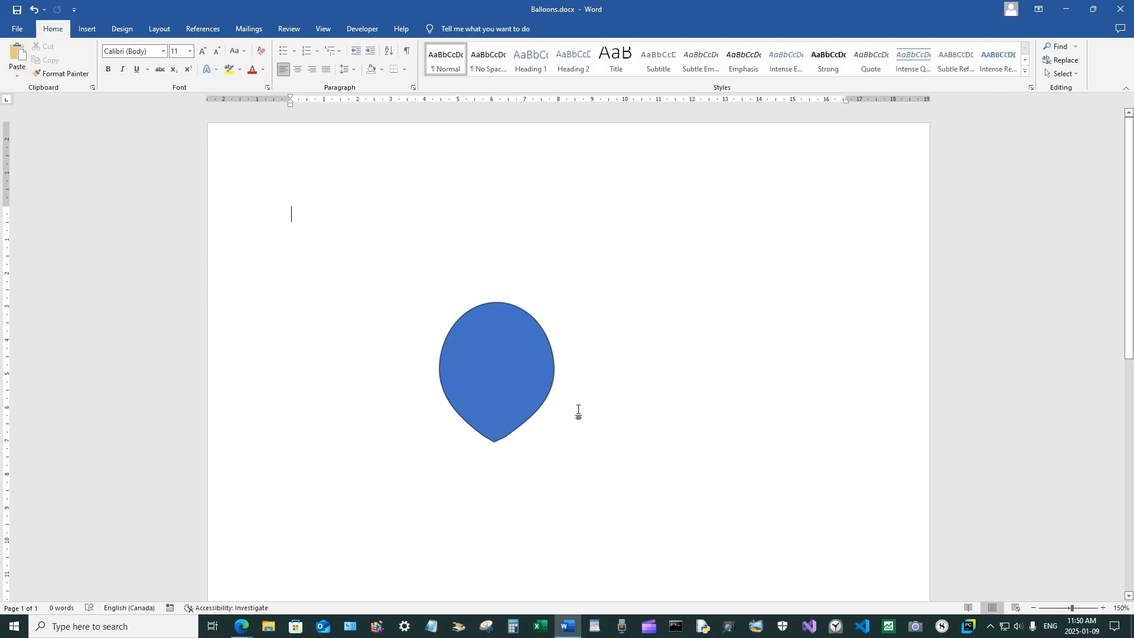
# Step: Rotate the balloon slightly counter-clockwise so its tip points toward the lower right
pyautogui.click(505, 359)
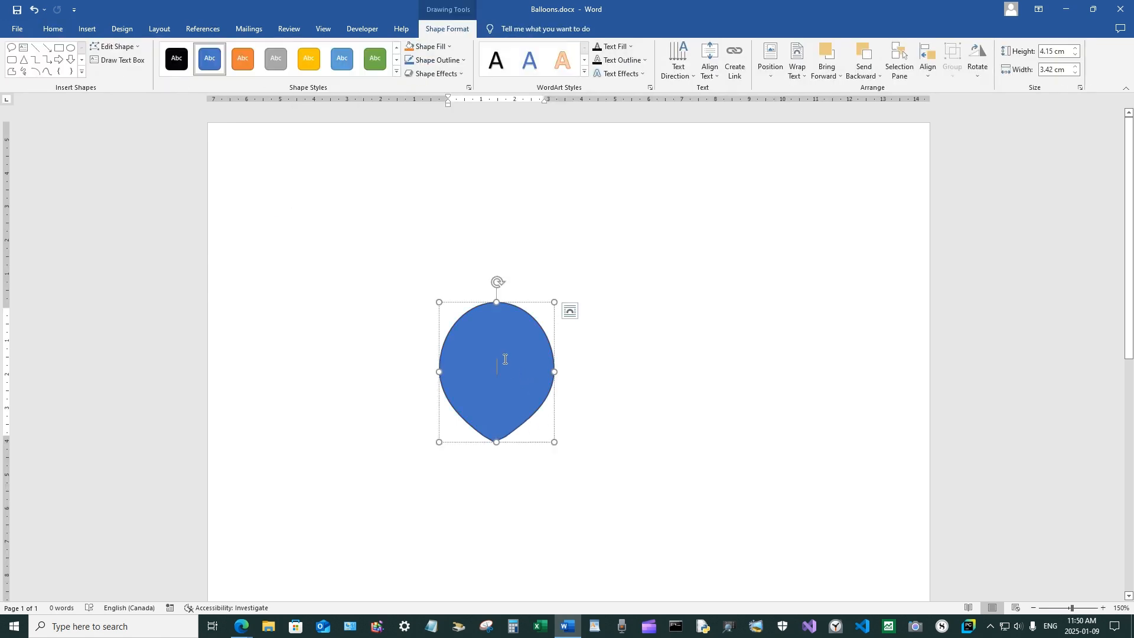
pyautogui.moveTo(497, 281); pyautogui.dragTo(473, 288)
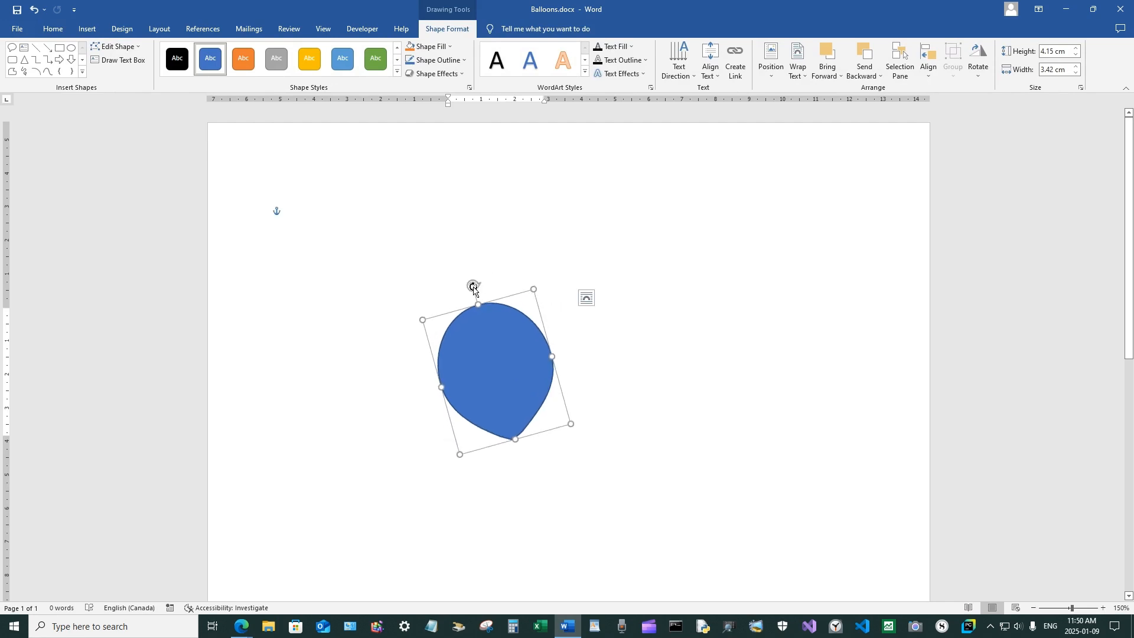
pyautogui.click(661, 249)
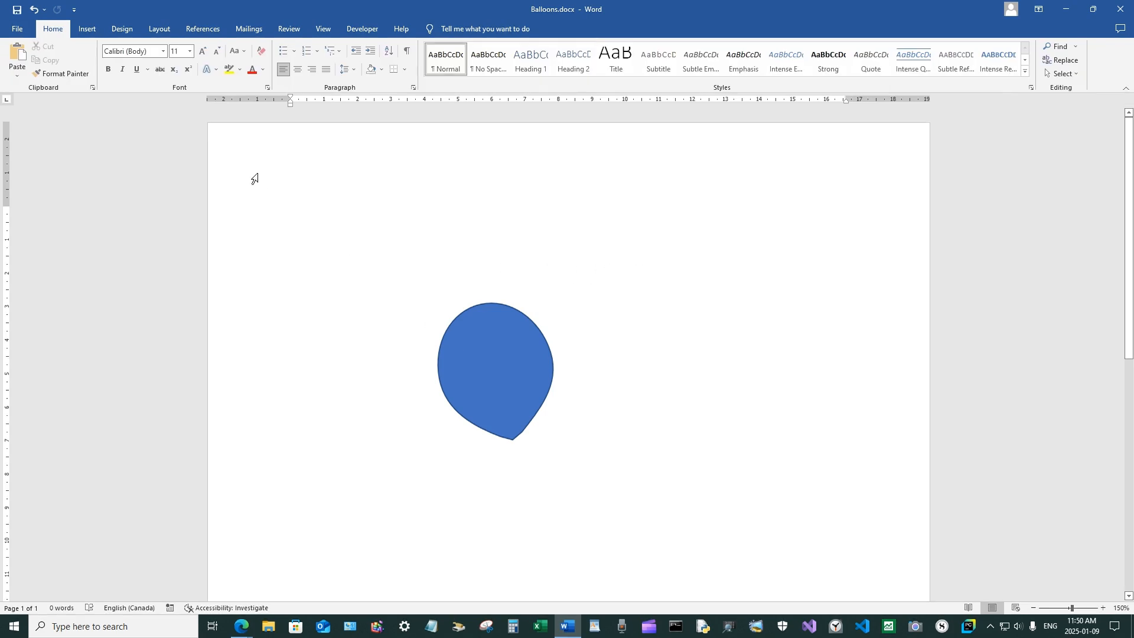
# Step: Draw a small upright triangle about 0.4 cm wide and high at the balloon's tip and send it backward one level
pyautogui.click(89, 31)
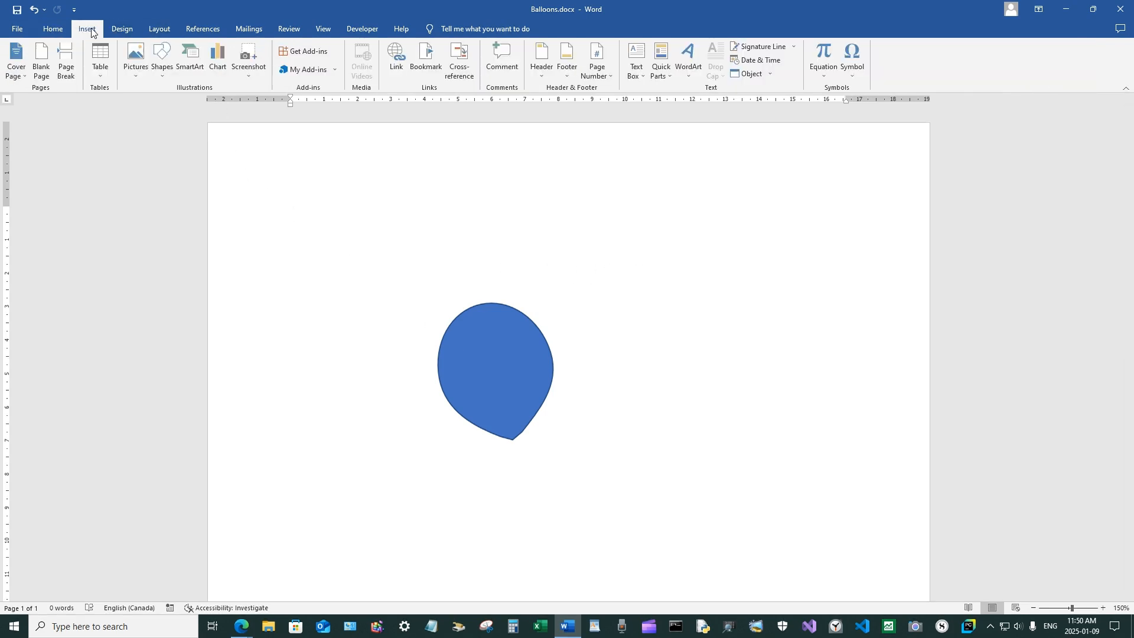
pyautogui.click(161, 57)
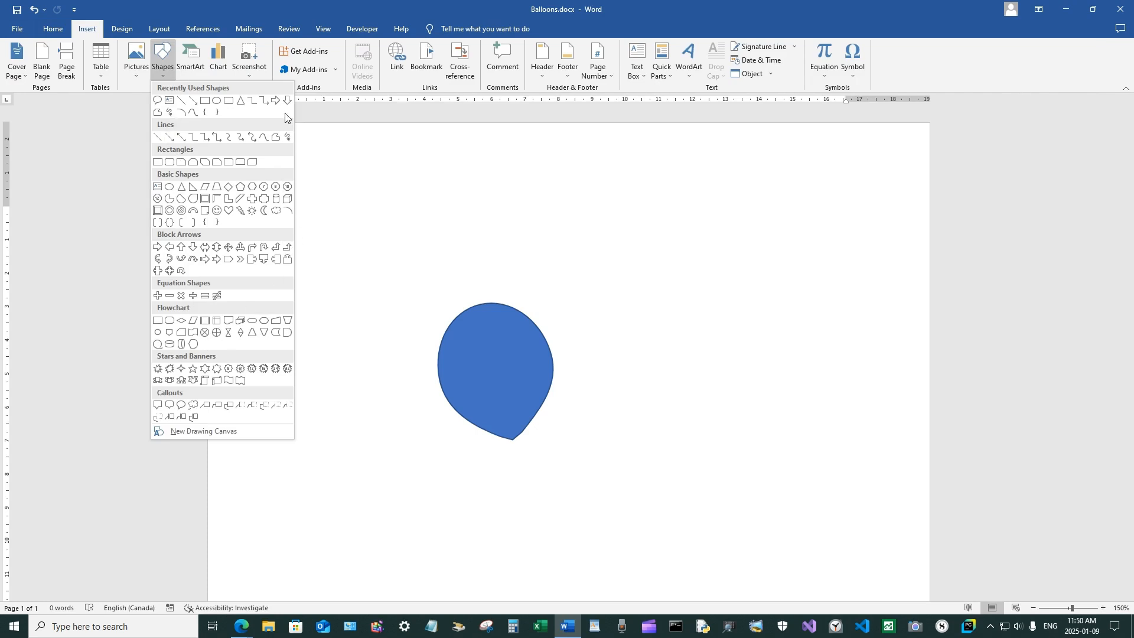
pyautogui.click(252, 333)
pyautogui.moveTo(561, 428); pyautogui.dragTo(514, 447)
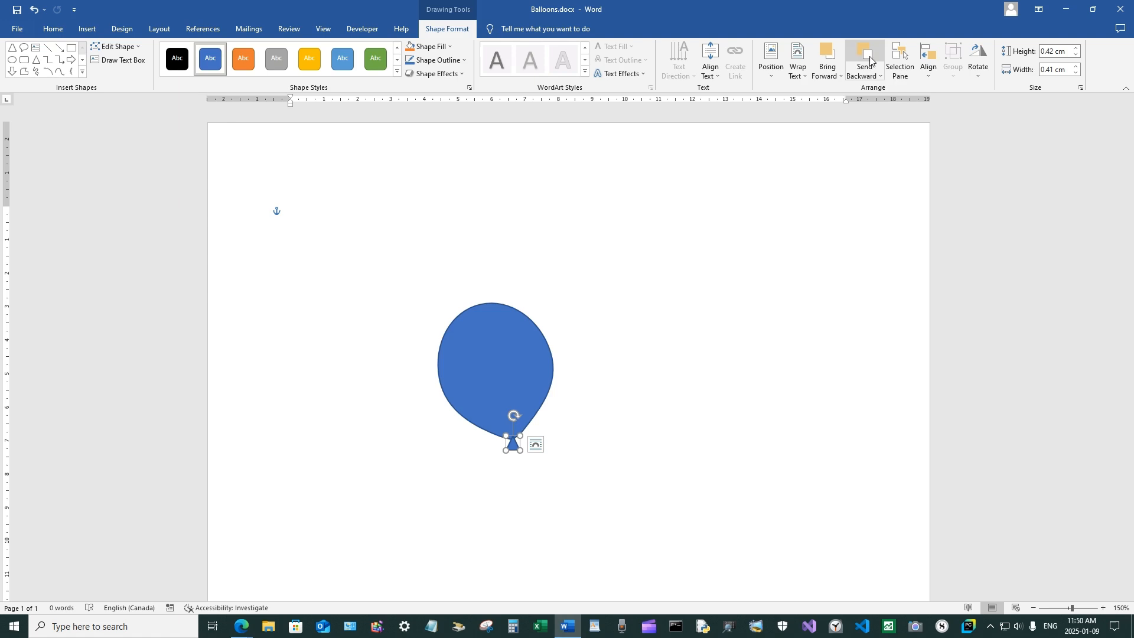
pyautogui.click(880, 76)
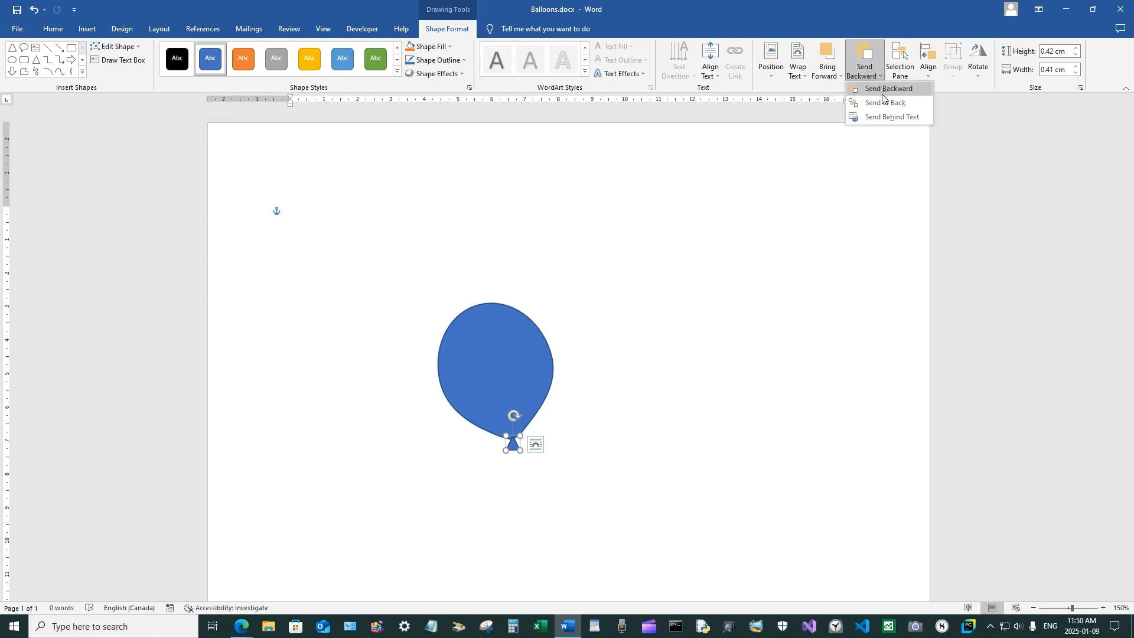
pyautogui.click(882, 89)
pyautogui.click(719, 328)
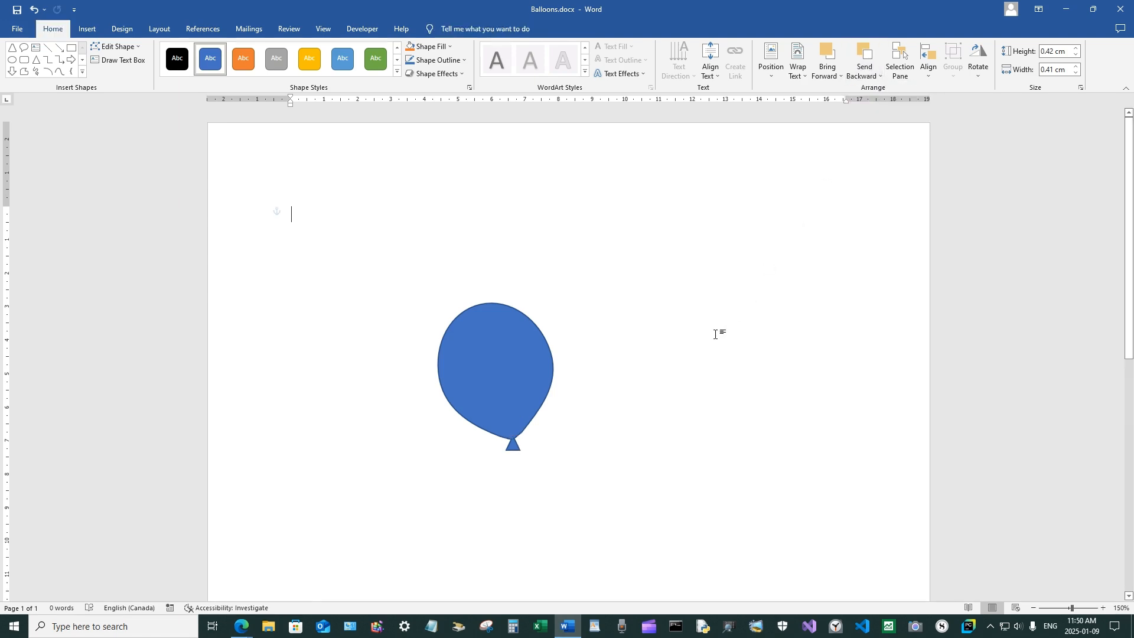
# Step: Resize the triangle to about 0.35 cm wide and 0.44 cm high, and move it up slightly against the balloon's tip
pyautogui.click(513, 450)
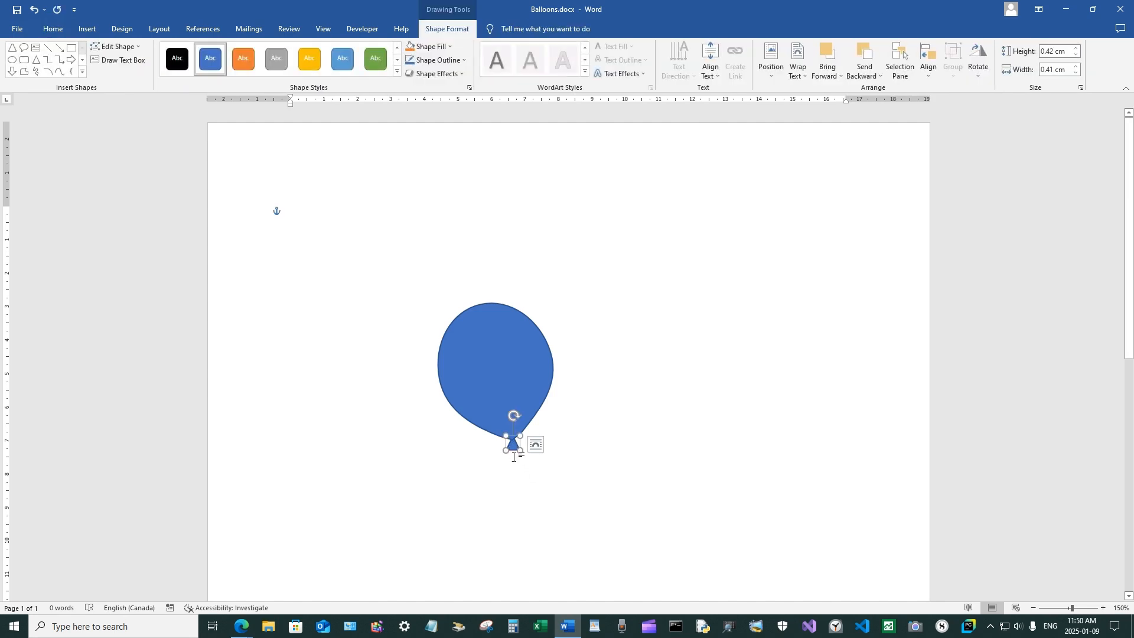
pyautogui.moveTo(505, 450); pyautogui.dragTo(507, 450)
pyautogui.click(618, 427)
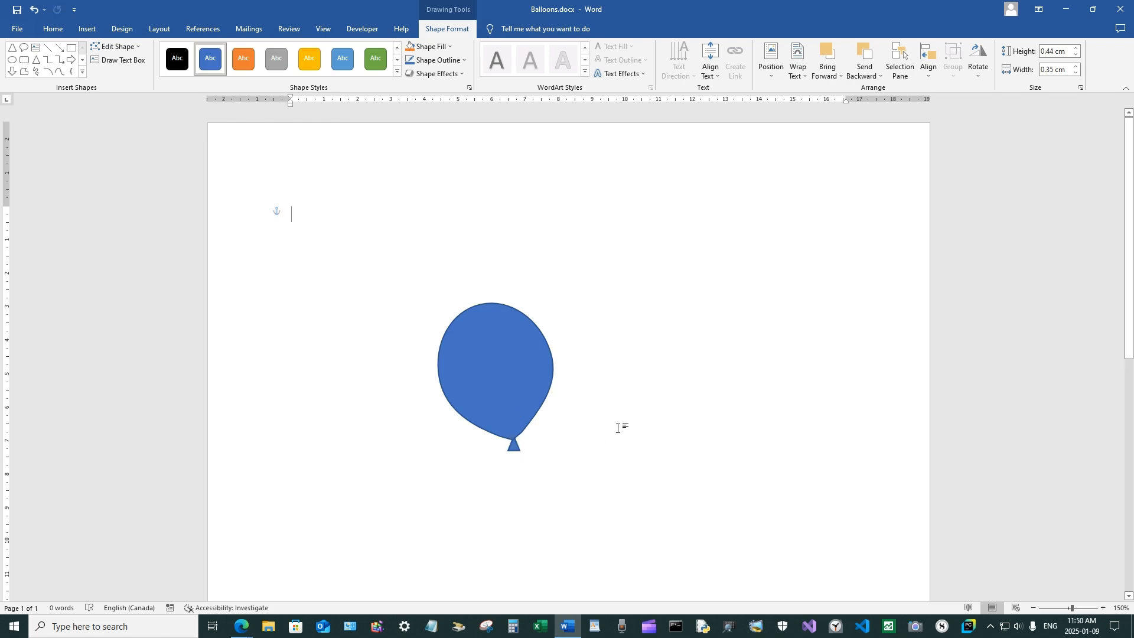
pyautogui.click(513, 450)
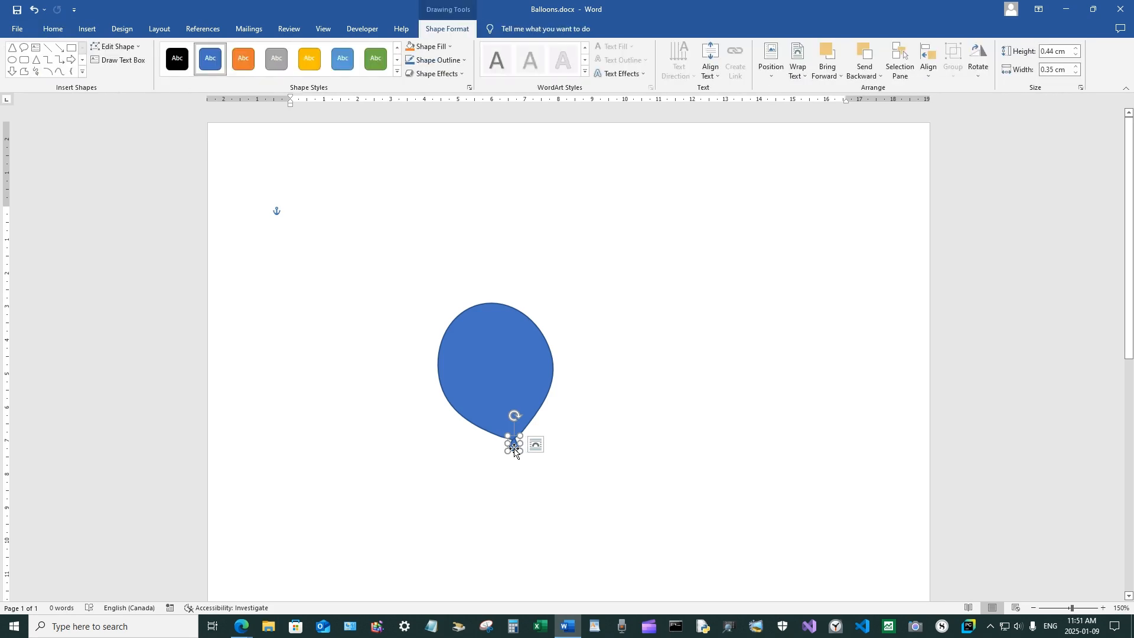
pyautogui.moveTo(513, 450); pyautogui.dragTo(514, 444)
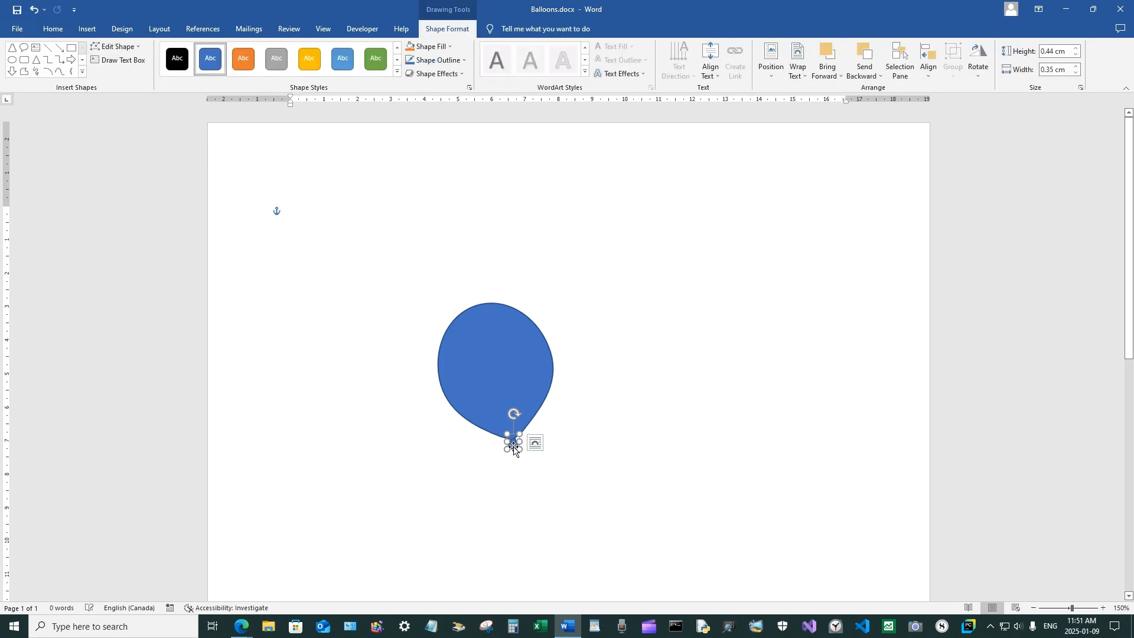
pyautogui.click(607, 430)
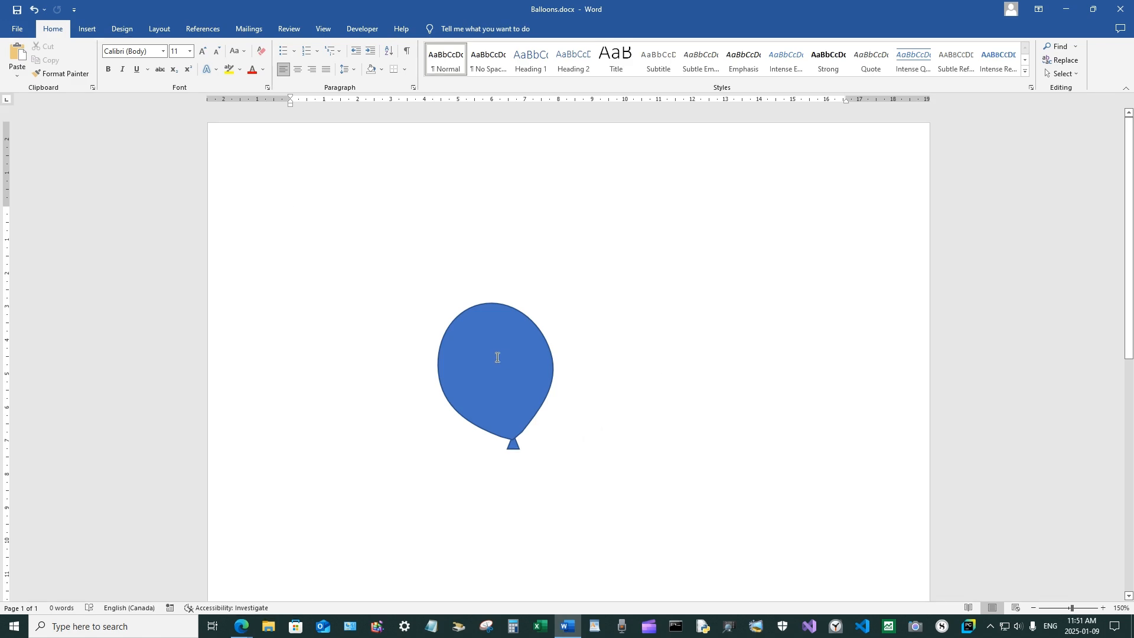
# Step: Apply a dark-variation gradient that darkens from left to right to both the balloon and its triangular knot
pyautogui.click(505, 382)
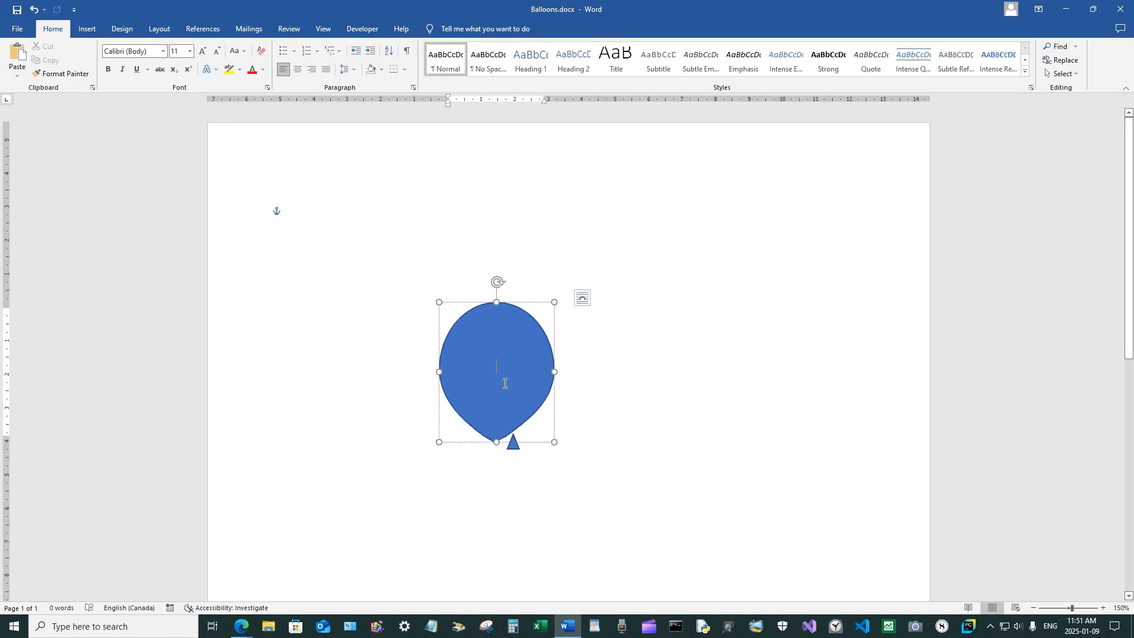
pyautogui.keyDown('shift'); pyautogui.click(513, 447); pyautogui.keyUp('shift')
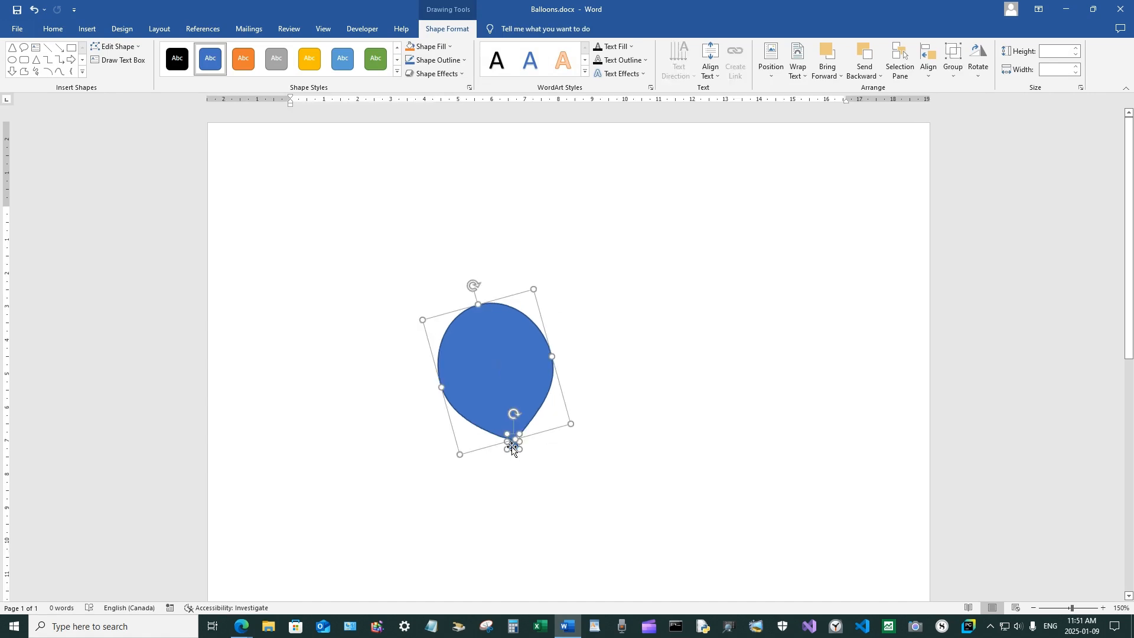
pyautogui.click(449, 47)
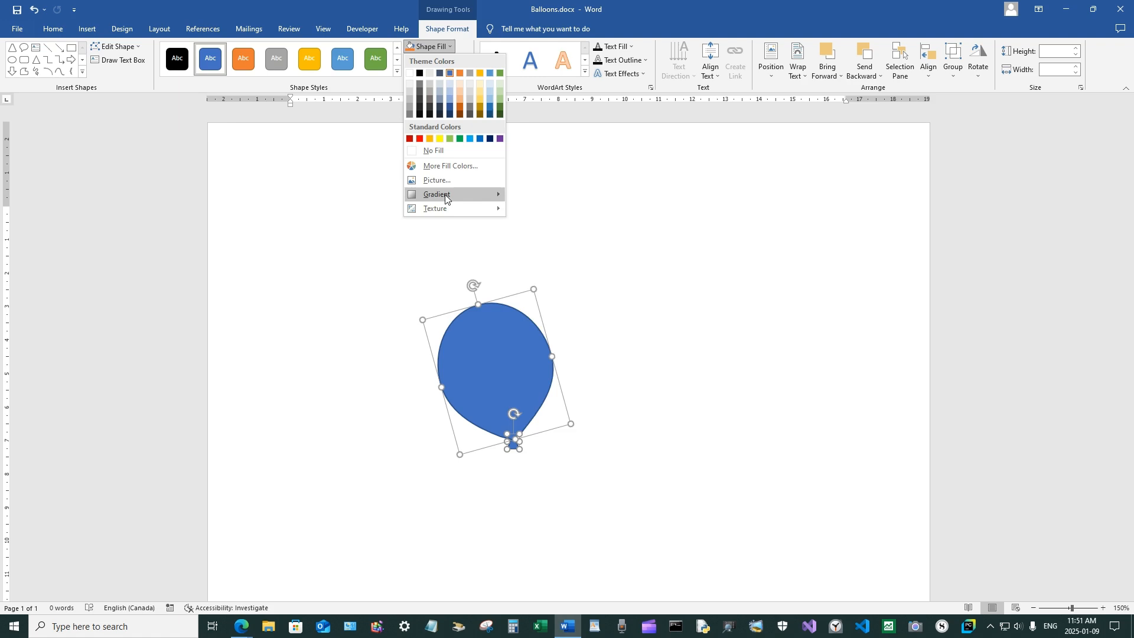
pyautogui.moveTo(449, 194)
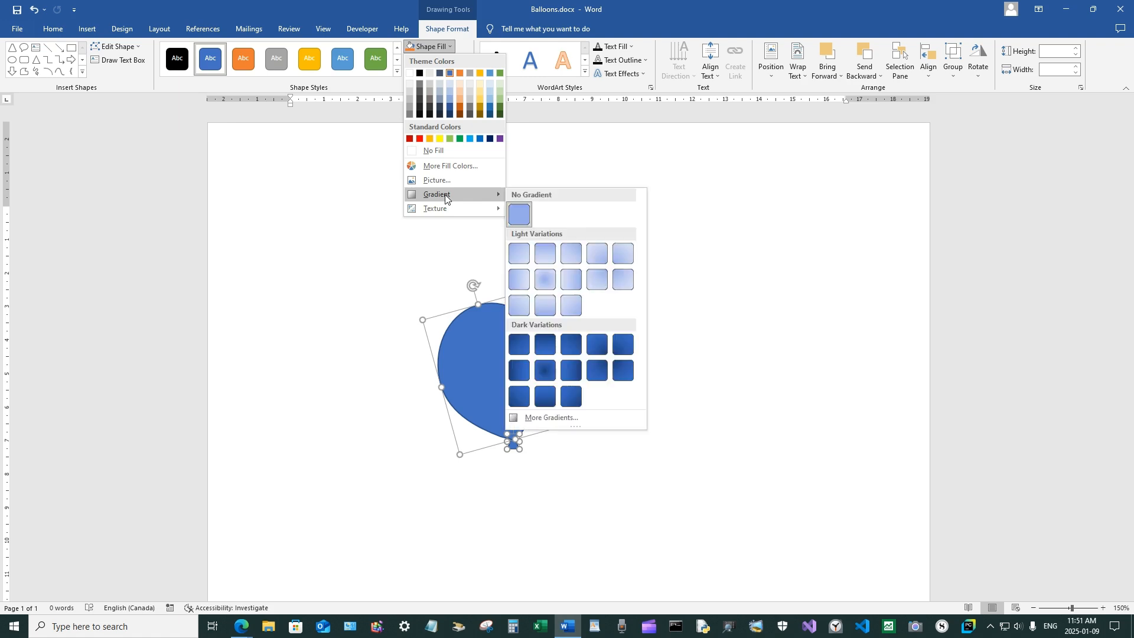
pyautogui.click(565, 371)
pyautogui.click(663, 335)
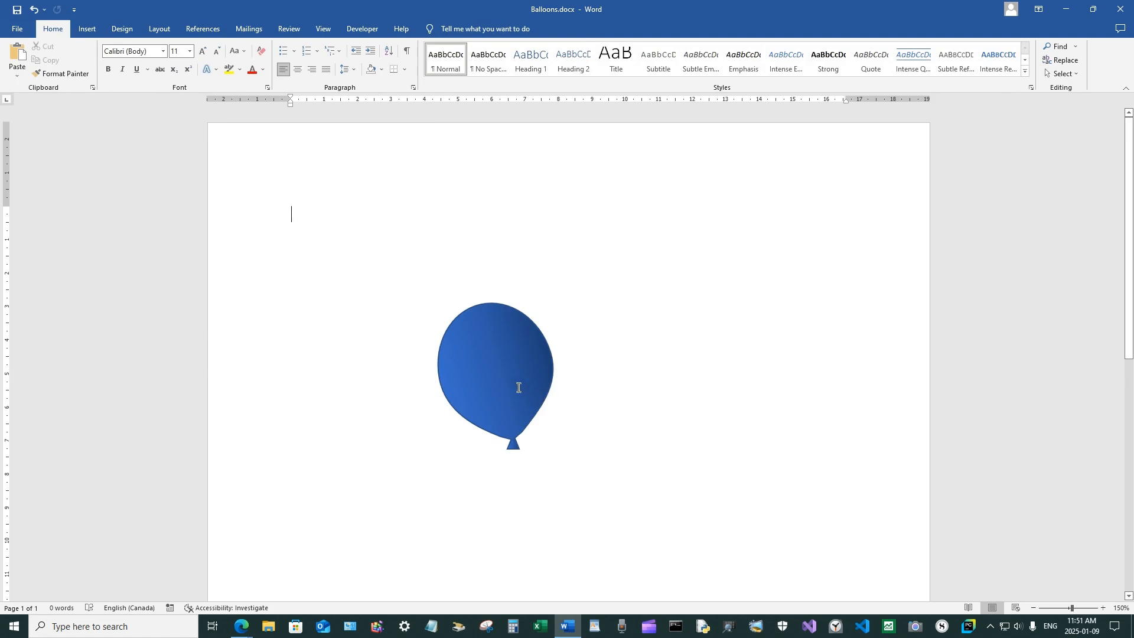
# Step: Apply the first preset bevel effect to both the balloon and its knot
pyautogui.click(499, 381)
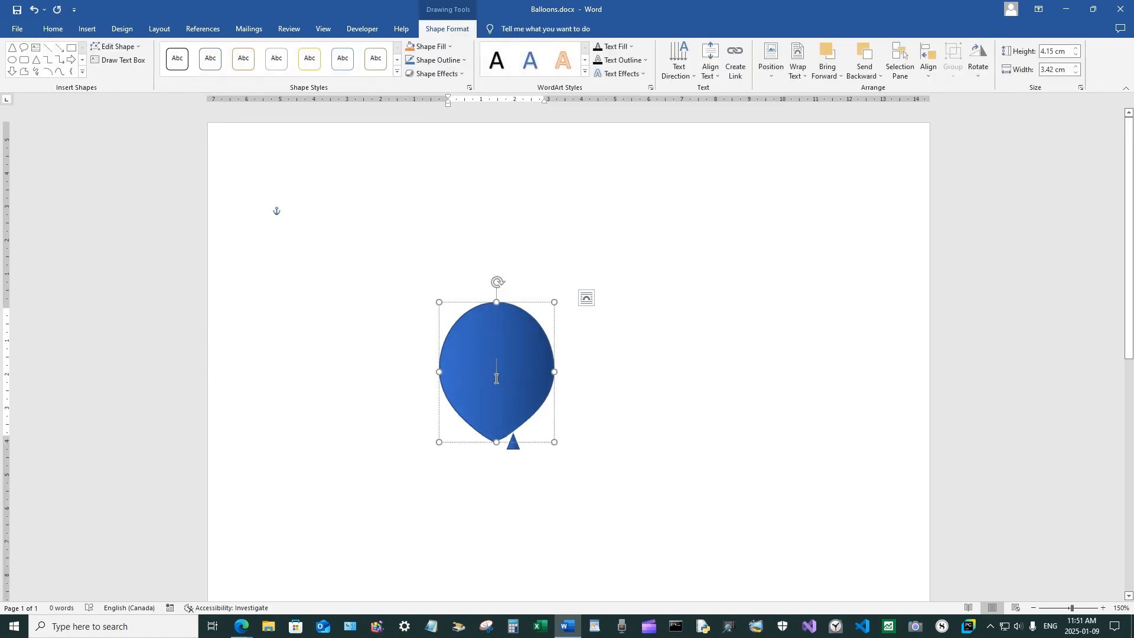
pyautogui.keyDown('shift'); pyautogui.click(511, 444); pyautogui.keyUp('shift')
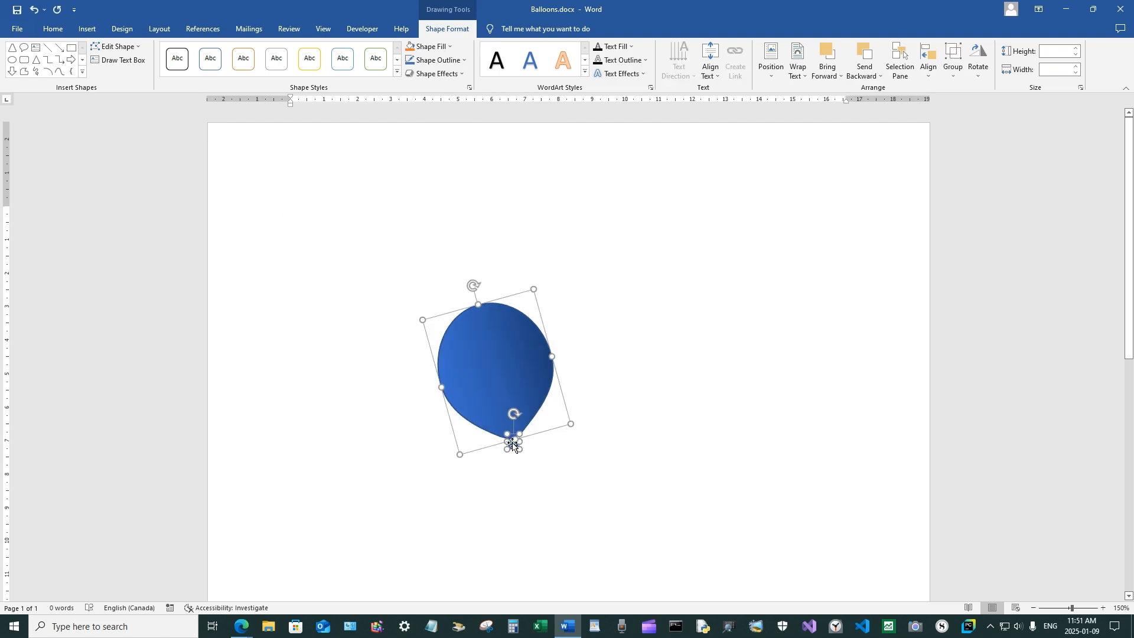
pyautogui.click(448, 73)
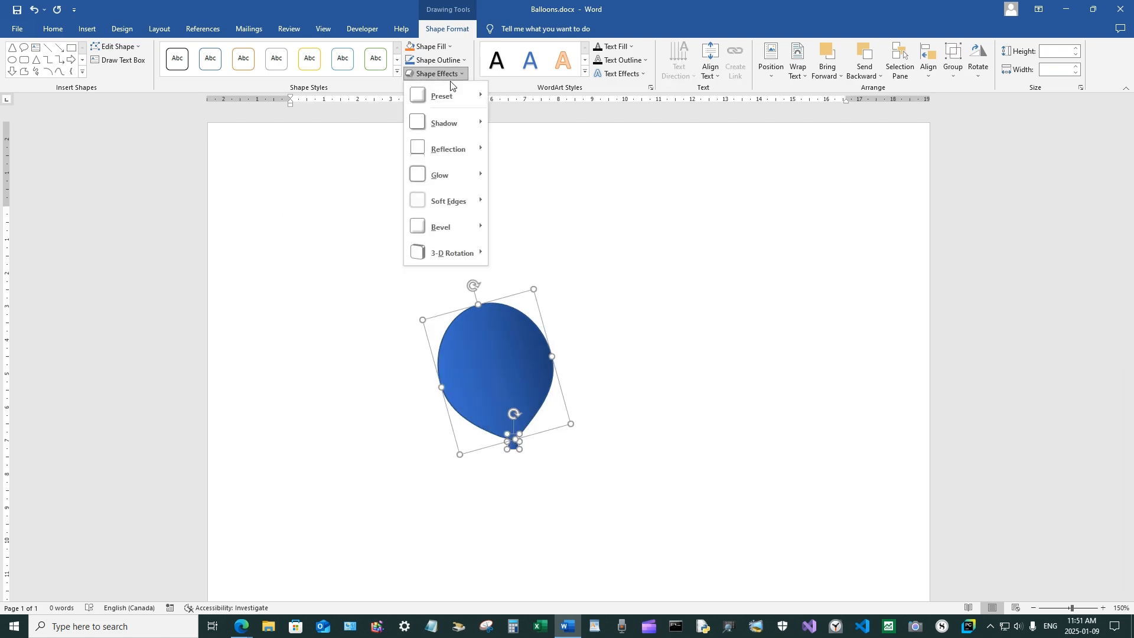
pyautogui.moveTo(478, 228)
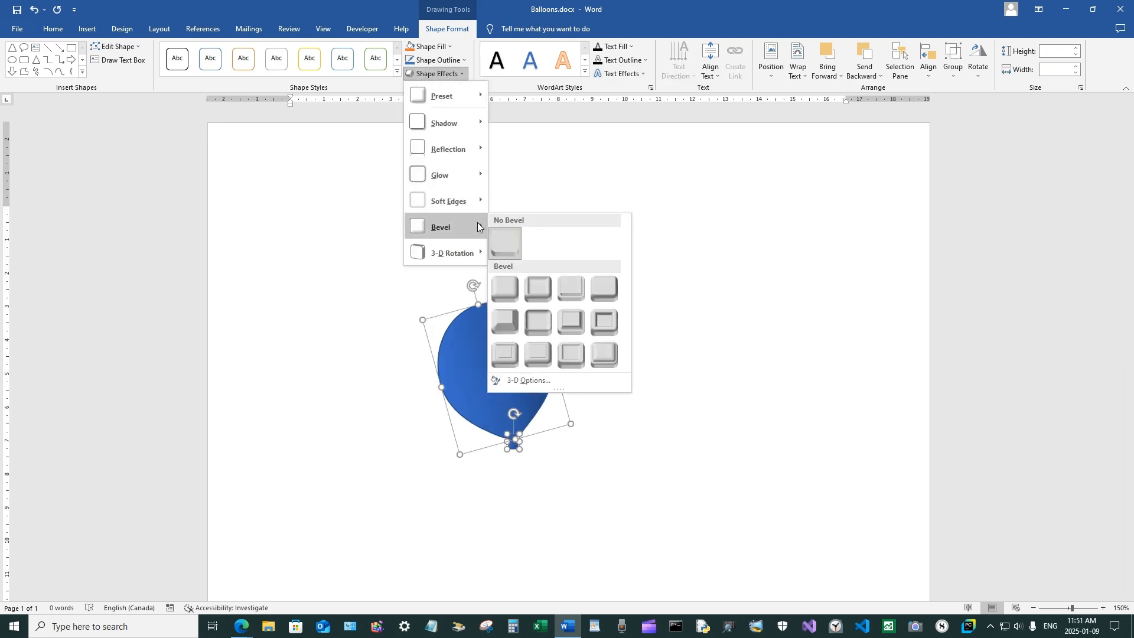
pyautogui.click(505, 287)
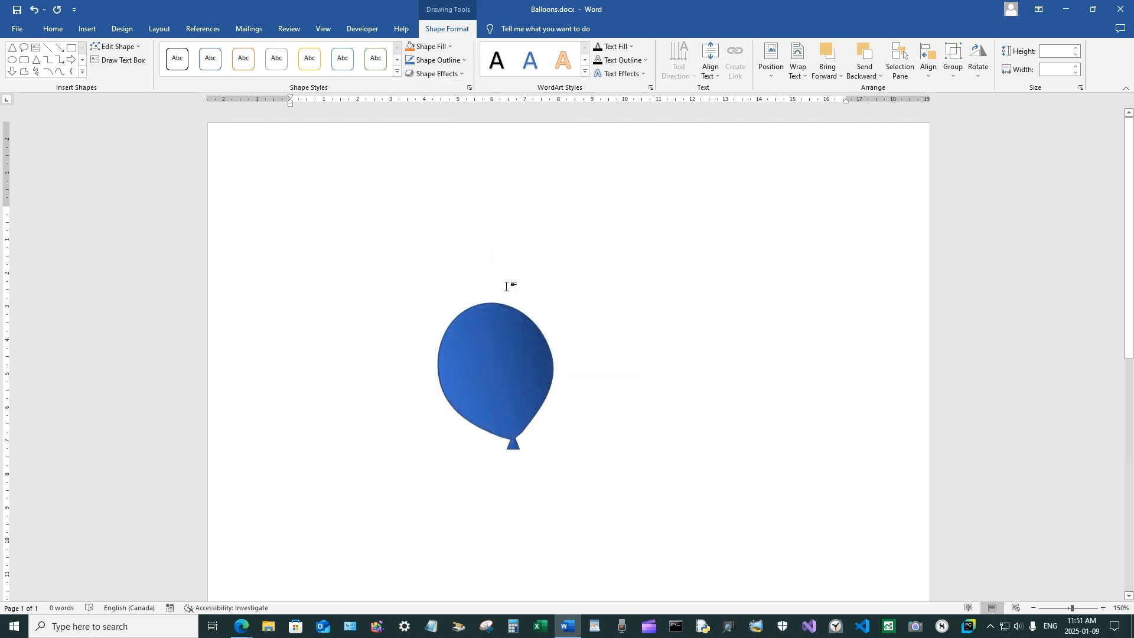
pyautogui.click(682, 323)
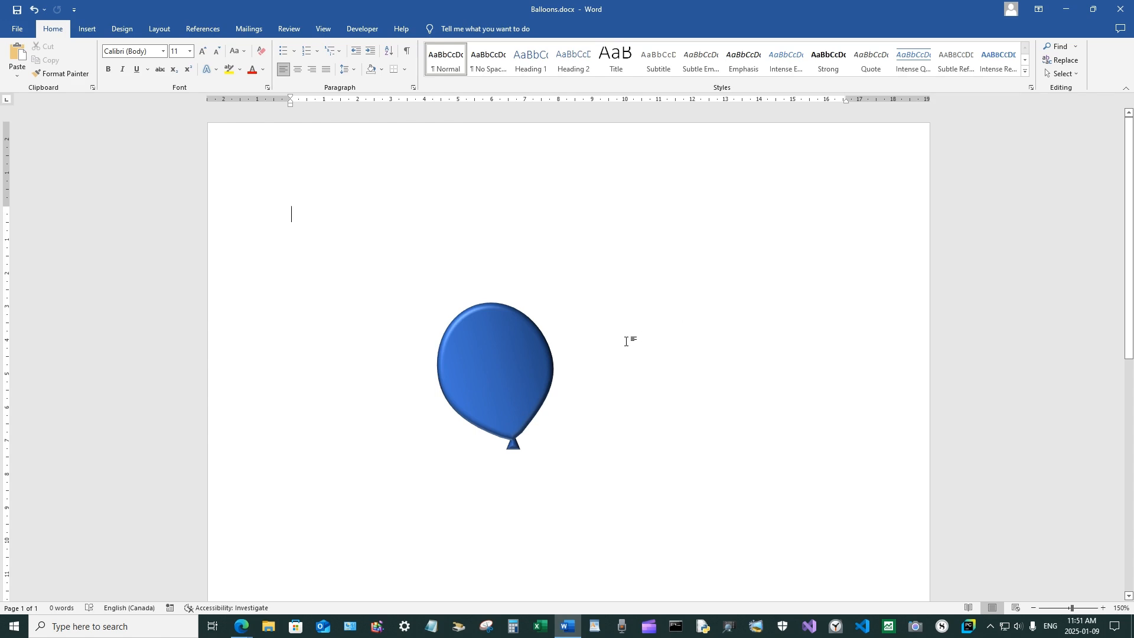
pyautogui.click(489, 366)
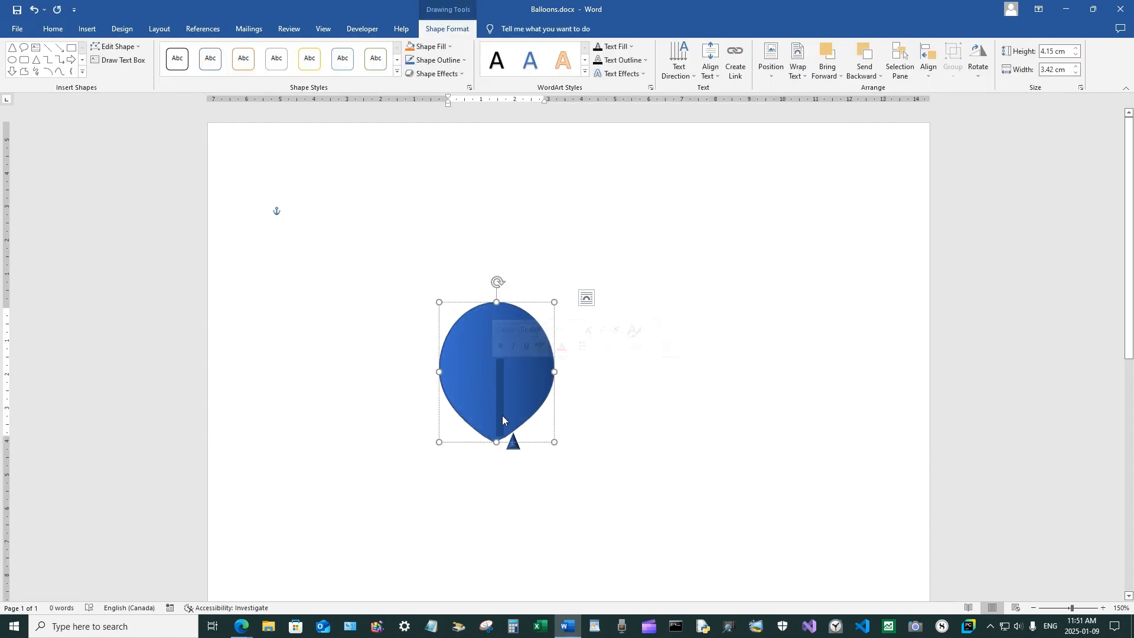
pyautogui.keyDown('shift'); pyautogui.click(514, 449); pyautogui.keyUp('shift')
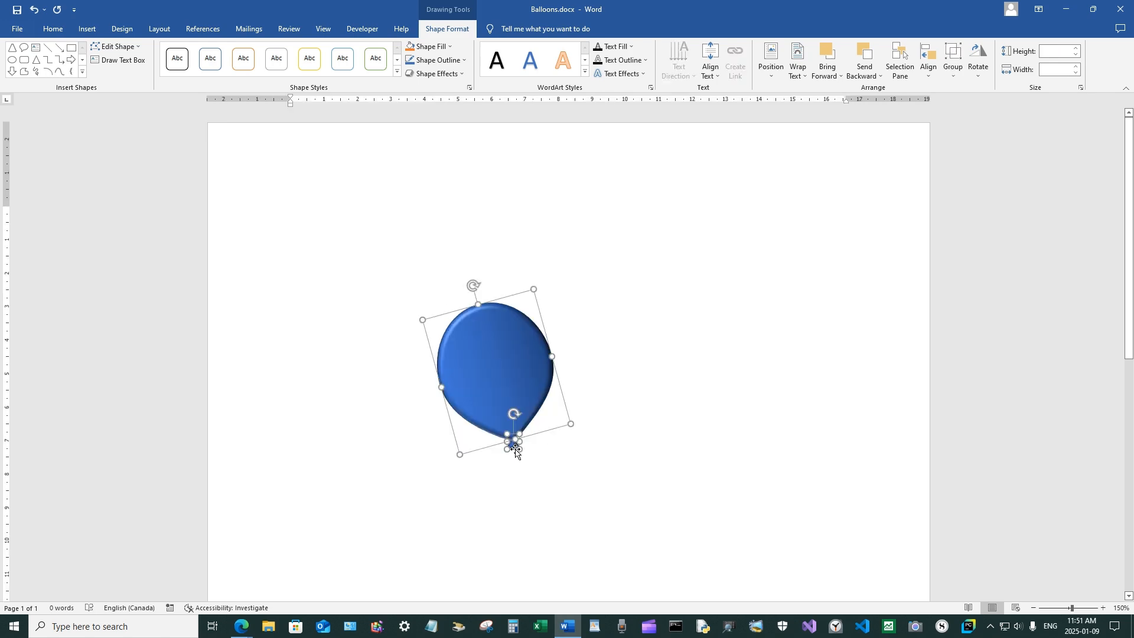
pyautogui.click(670, 441)
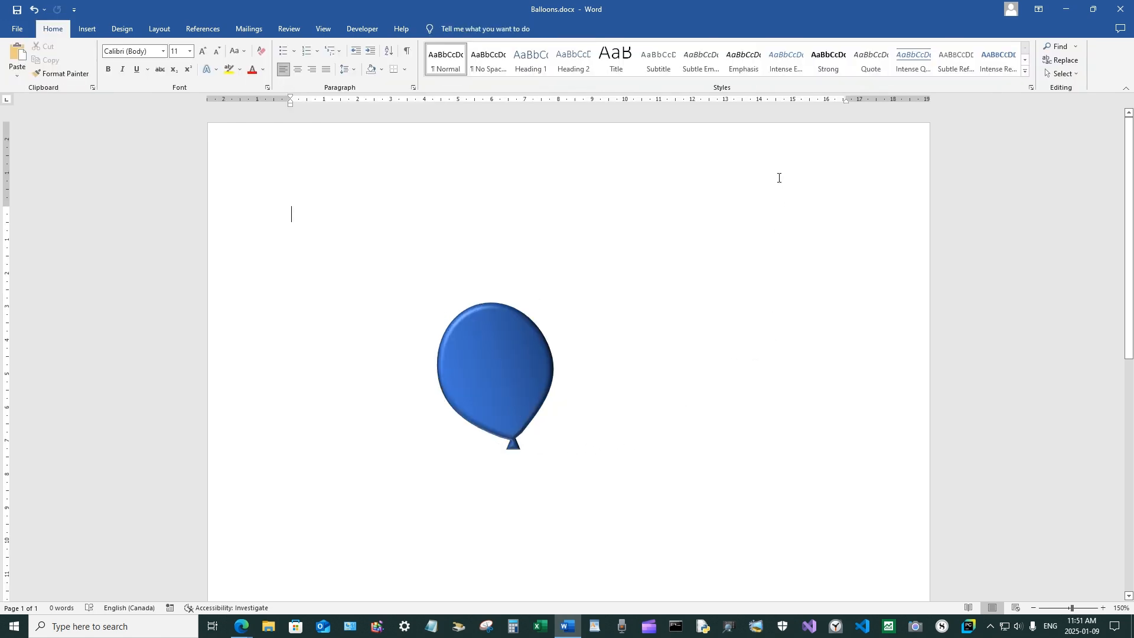
# Step: Select the balloon and its knot together as objects and group them into one object
pyautogui.click(1067, 73)
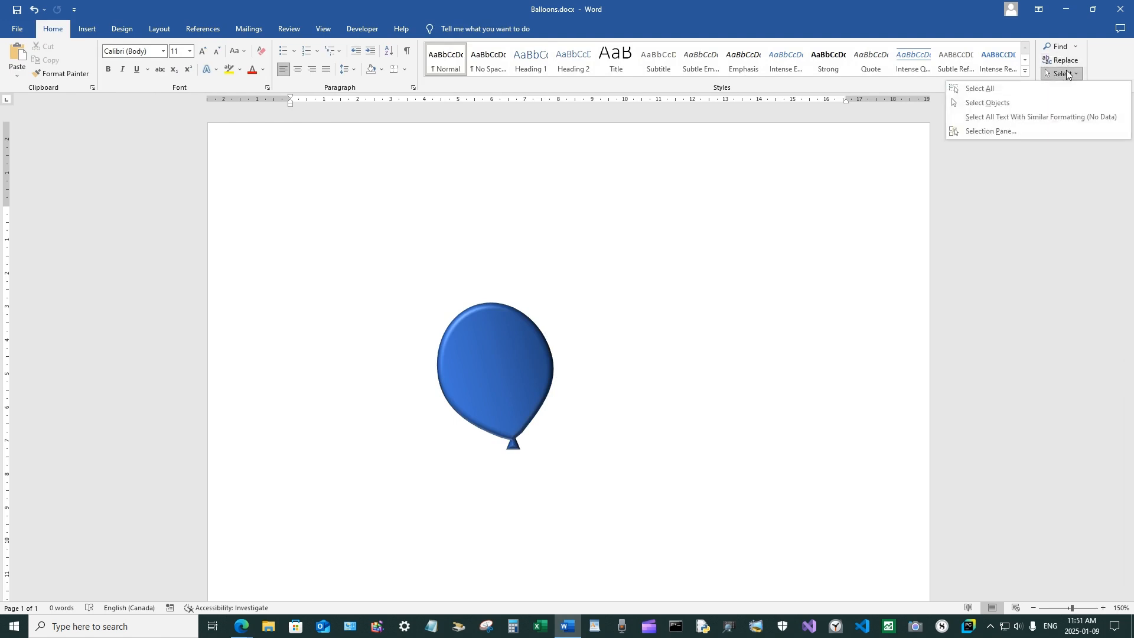
pyautogui.click(994, 103)
pyautogui.moveTo(357, 260); pyautogui.dragTo(623, 498)
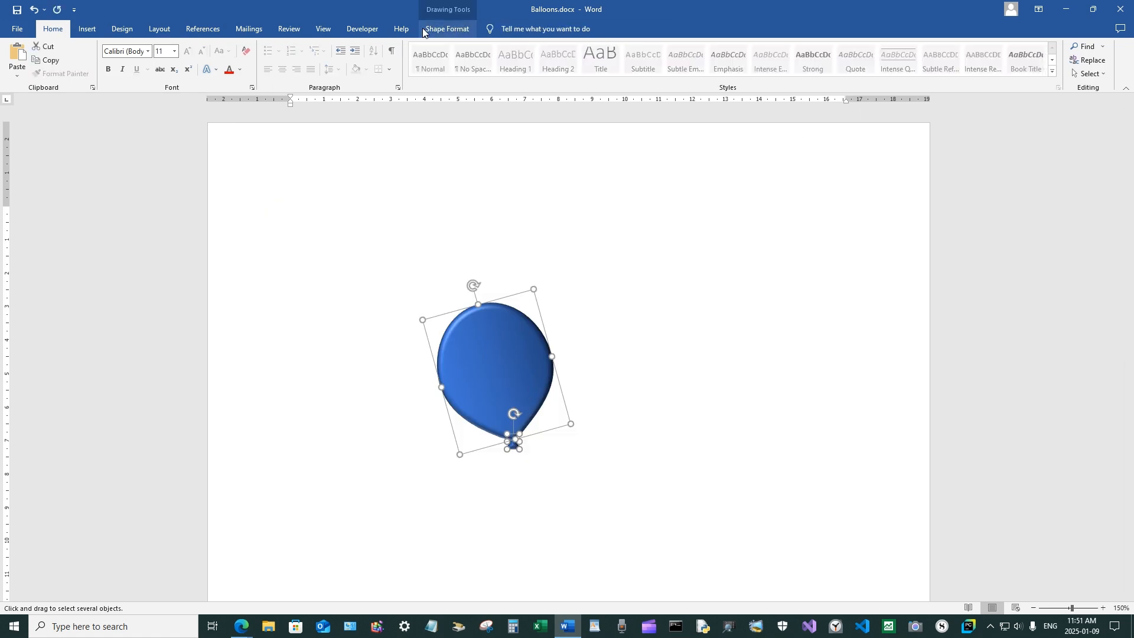
pyautogui.click(448, 29)
pyautogui.click(952, 55)
pyautogui.click(963, 88)
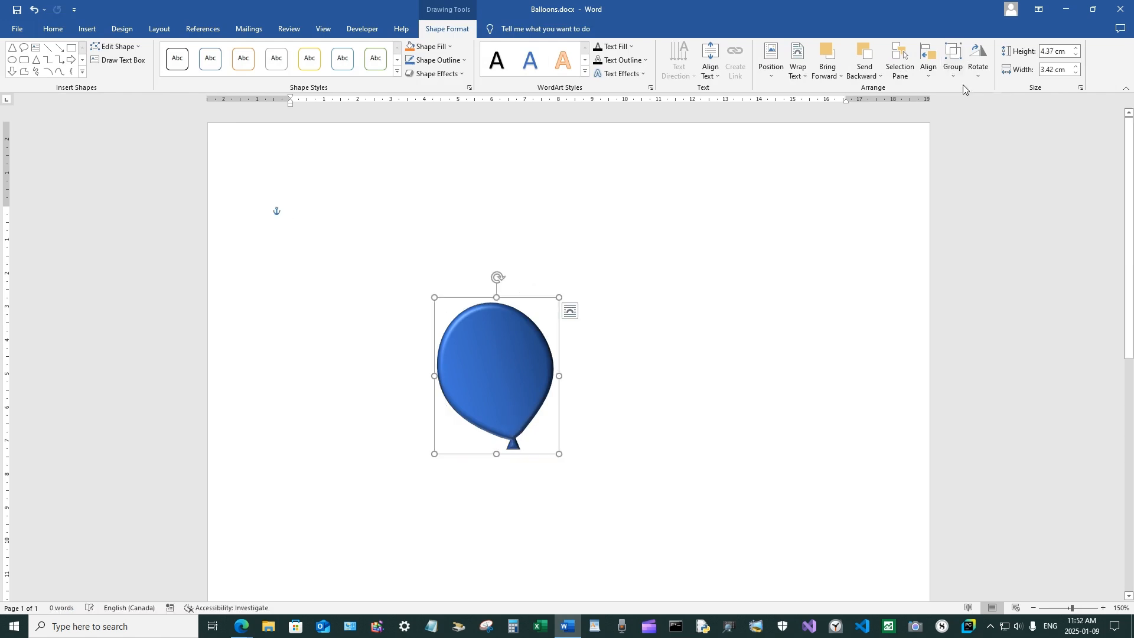
# Step: Move the grouped balloon to the right side of the page and deselect it
pyautogui.moveTo(509, 299); pyautogui.dragTo(748, 274)
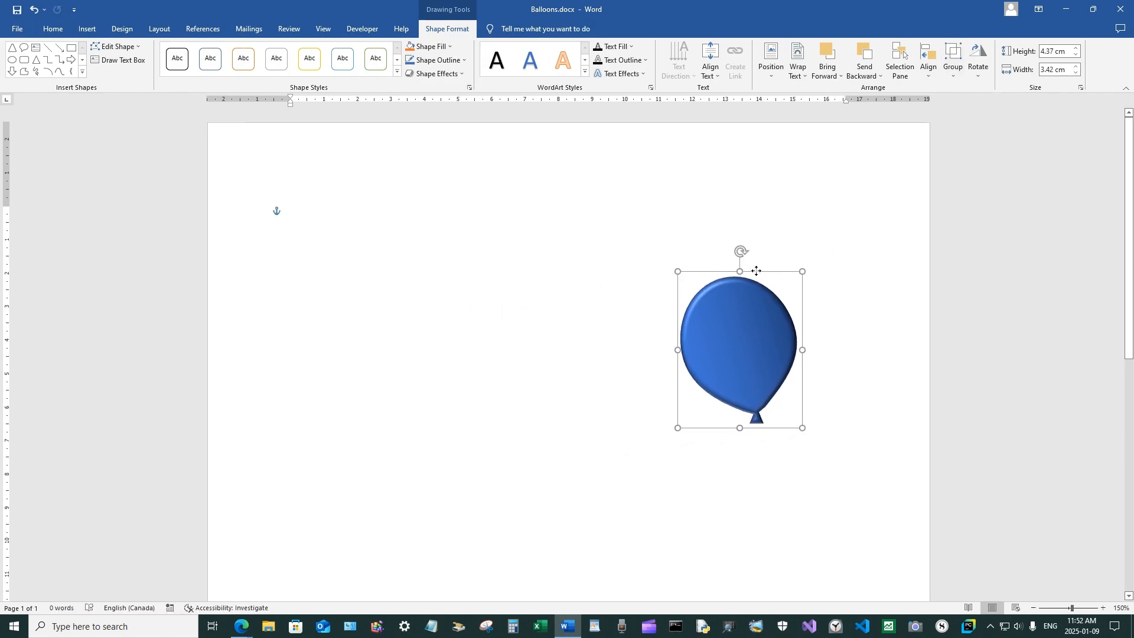
pyautogui.click(410, 287)
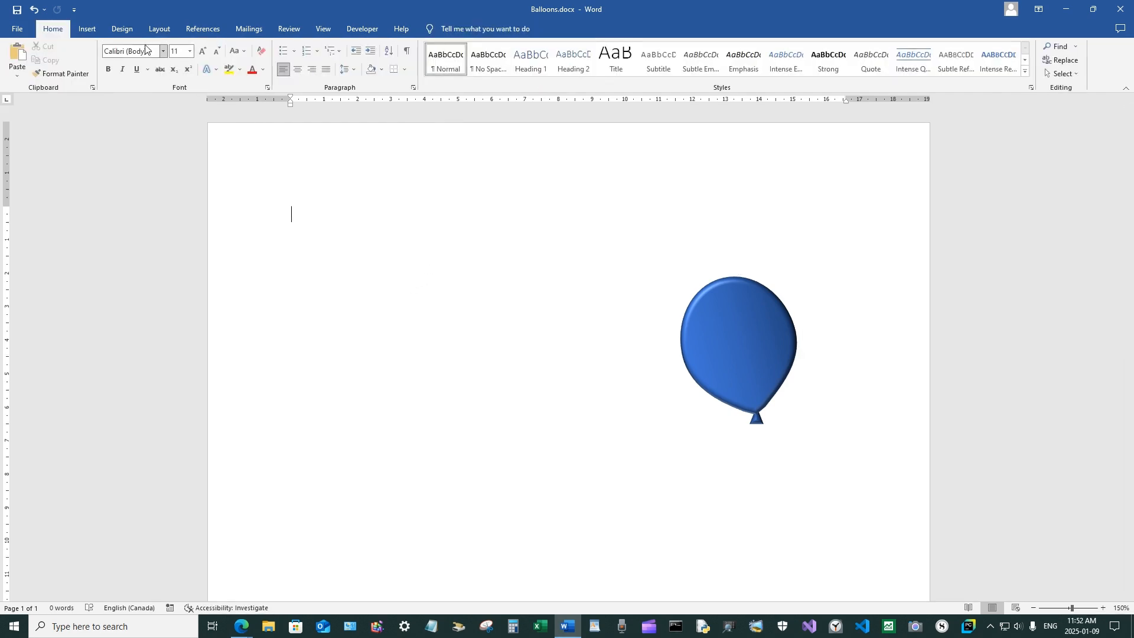
pyautogui.click(744, 330)
pyautogui.click(874, 240)
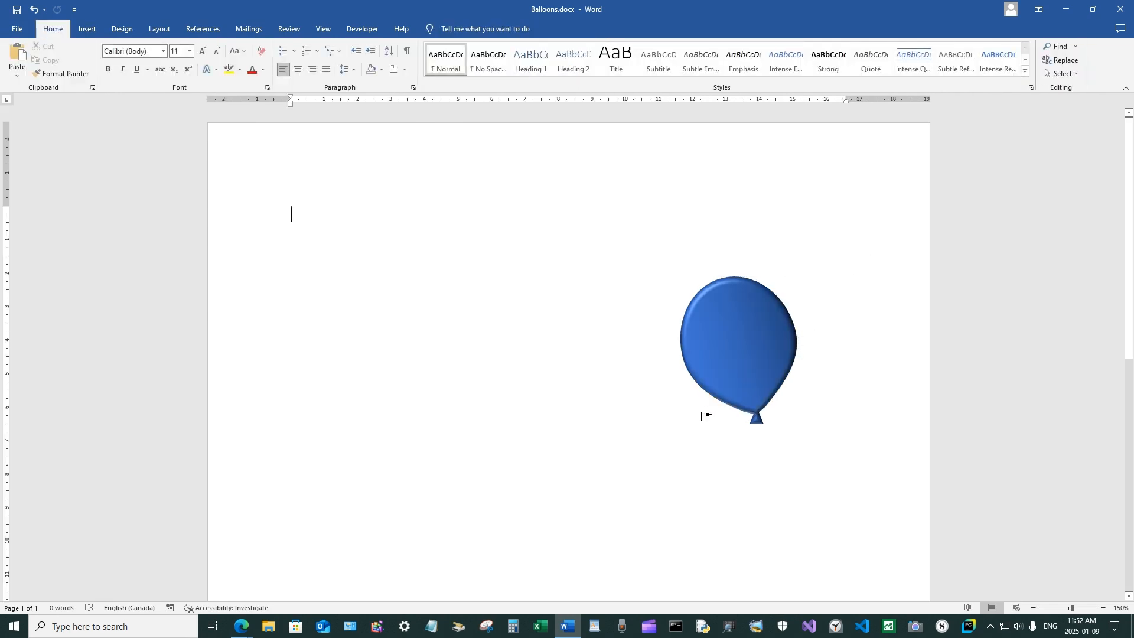
# Step: Set the grouped balloon's top bevel to 22 pt wide and 7.5 pt high in its 3-D format options
pyautogui.click(724, 276)
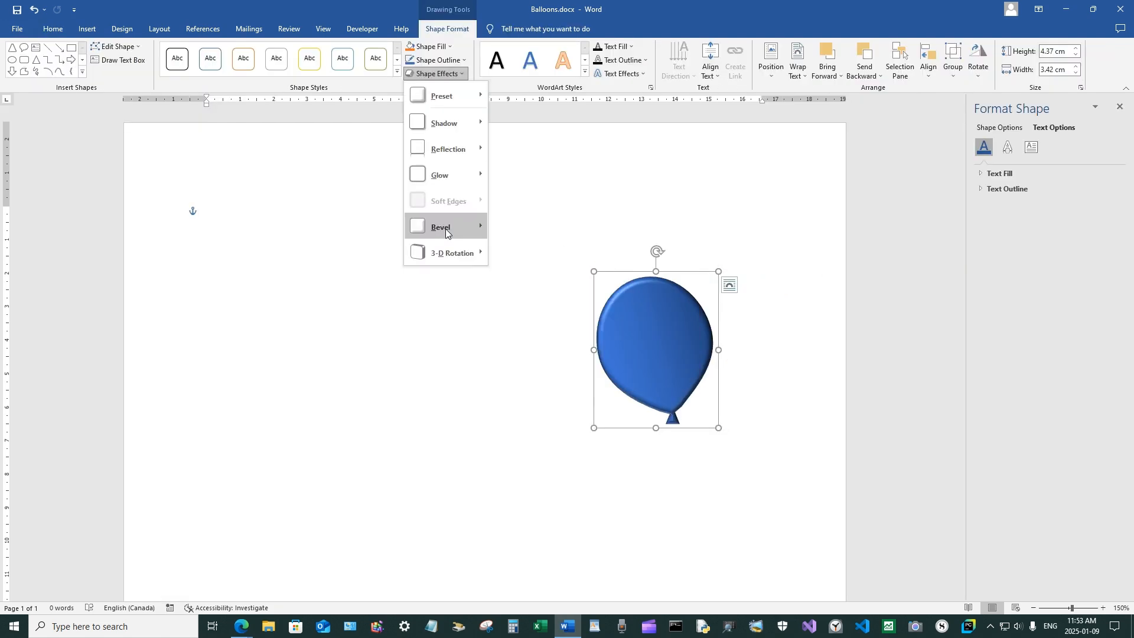
pyautogui.moveTo(445, 228)
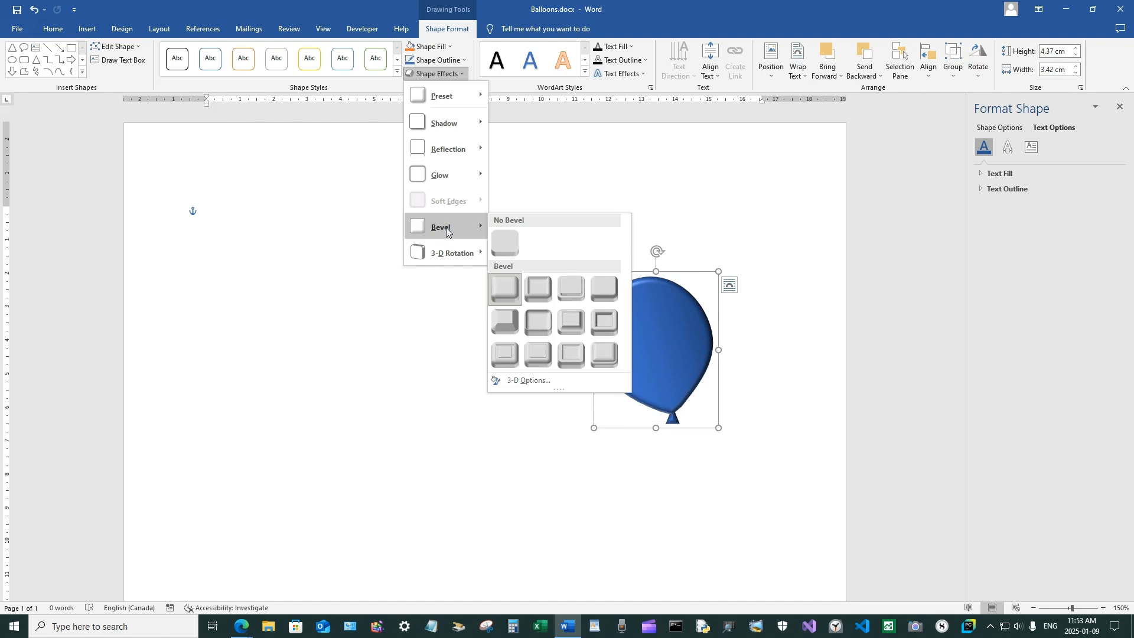
pyautogui.click(542, 381)
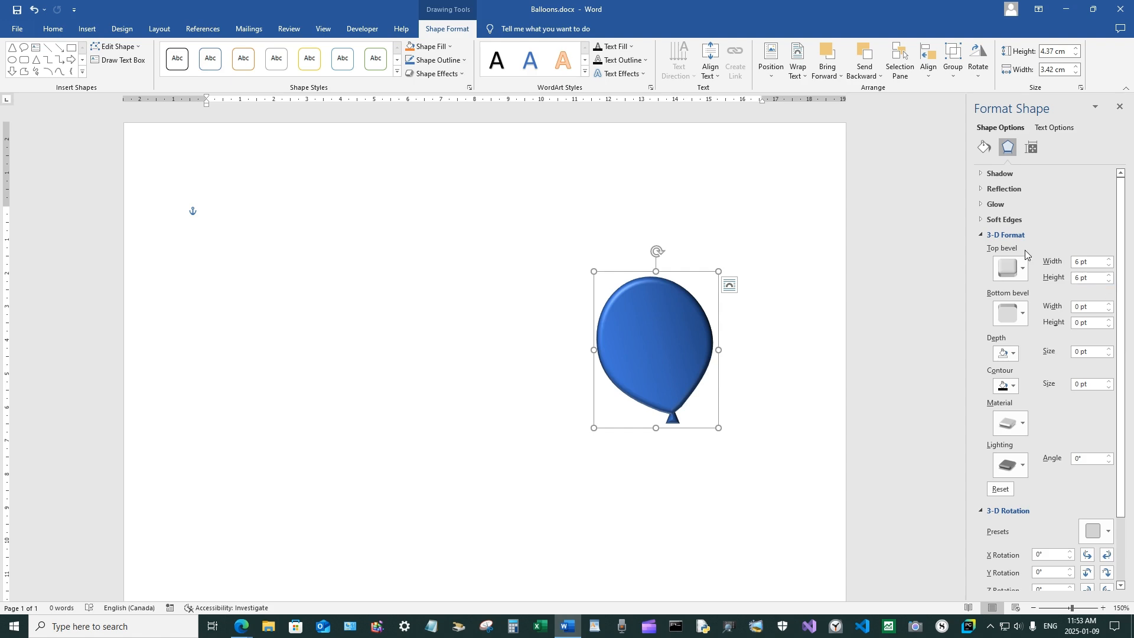
pyautogui.click(1109, 274)
pyautogui.click(1109, 275)
pyautogui.click(1109, 261)
pyautogui.click(1109, 260)
pyautogui.click(1109, 260)
pyautogui.click(1110, 260)
pyautogui.click(1109, 259)
pyautogui.click(1110, 260)
pyautogui.click(1110, 260)
pyautogui.click(1110, 259)
pyautogui.click(1110, 260)
pyautogui.click(1110, 260)
pyautogui.click(1110, 260)
pyautogui.click(1110, 259)
pyautogui.click(1110, 260)
pyautogui.click(1109, 260)
pyautogui.click(1110, 260)
pyautogui.click(1110, 260)
pyautogui.click(1110, 260)
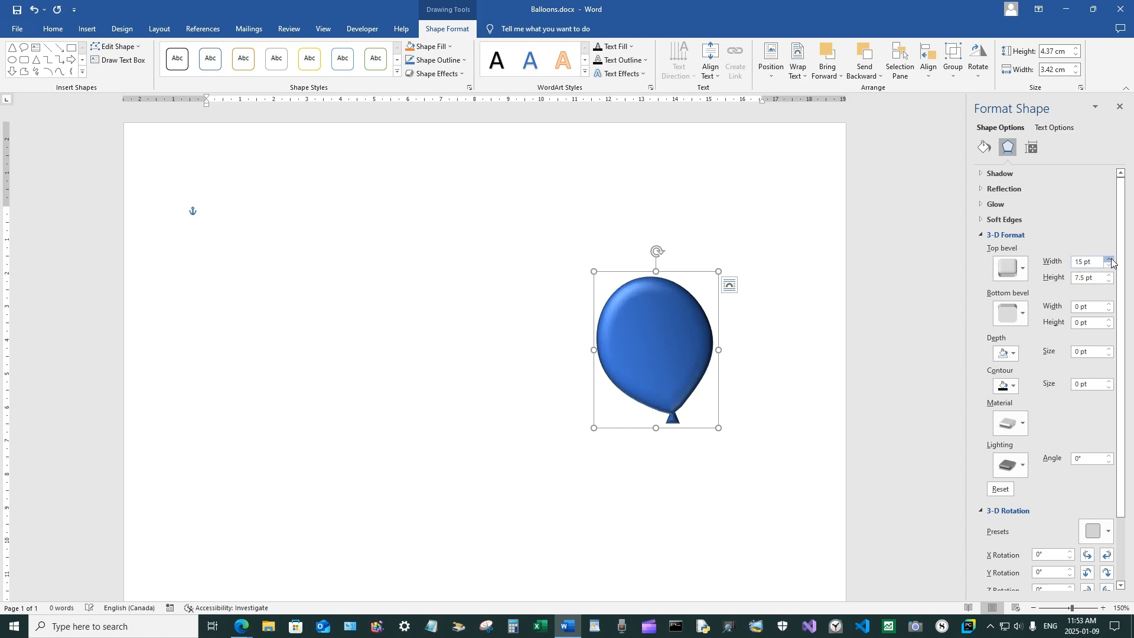
pyautogui.click(1110, 260)
pyautogui.click(1110, 259)
pyautogui.click(1109, 260)
pyautogui.click(1110, 260)
pyautogui.click(1110, 260)
pyautogui.click(1110, 259)
pyautogui.click(1109, 260)
pyautogui.click(1109, 260)
pyautogui.click(1110, 260)
pyautogui.click(1109, 260)
pyautogui.click(1110, 259)
pyautogui.click(1110, 260)
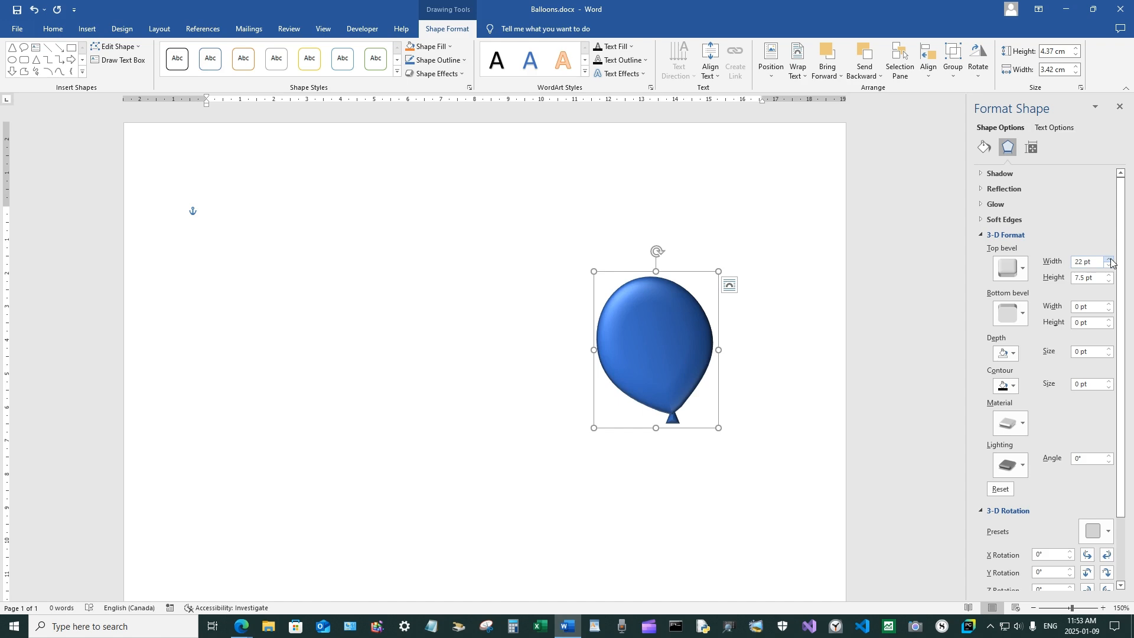
# Step: Reduce the height of the balloon's top bevel to 5 pt
pyautogui.click(1109, 281)
pyautogui.click(1108, 281)
pyautogui.click(1108, 281)
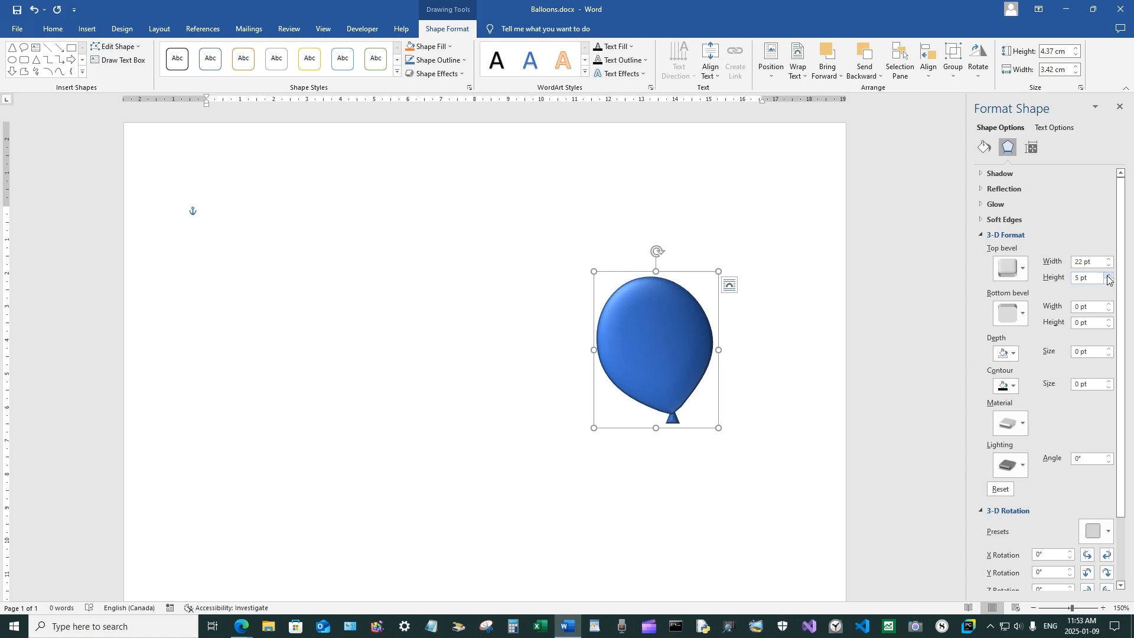
pyautogui.click(1108, 276)
pyautogui.click(1108, 282)
# Step: Rotate the balloon slightly counter-clockwise and move it to the upper-left part of the page
pyautogui.moveTo(656, 250); pyautogui.dragTo(631, 254)
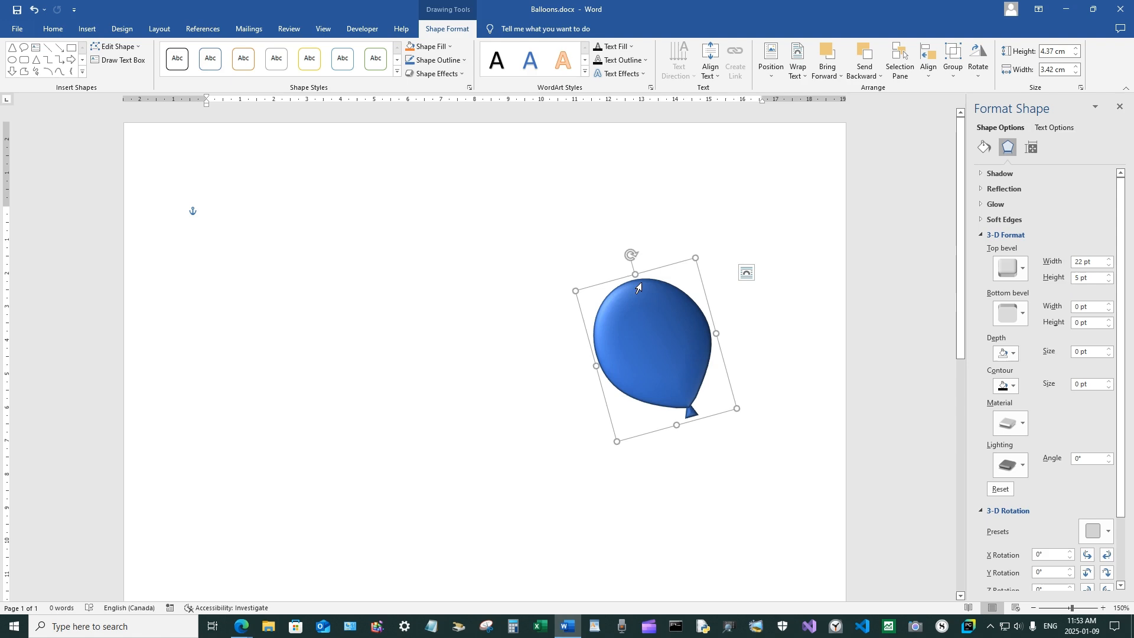
pyautogui.click(1119, 106)
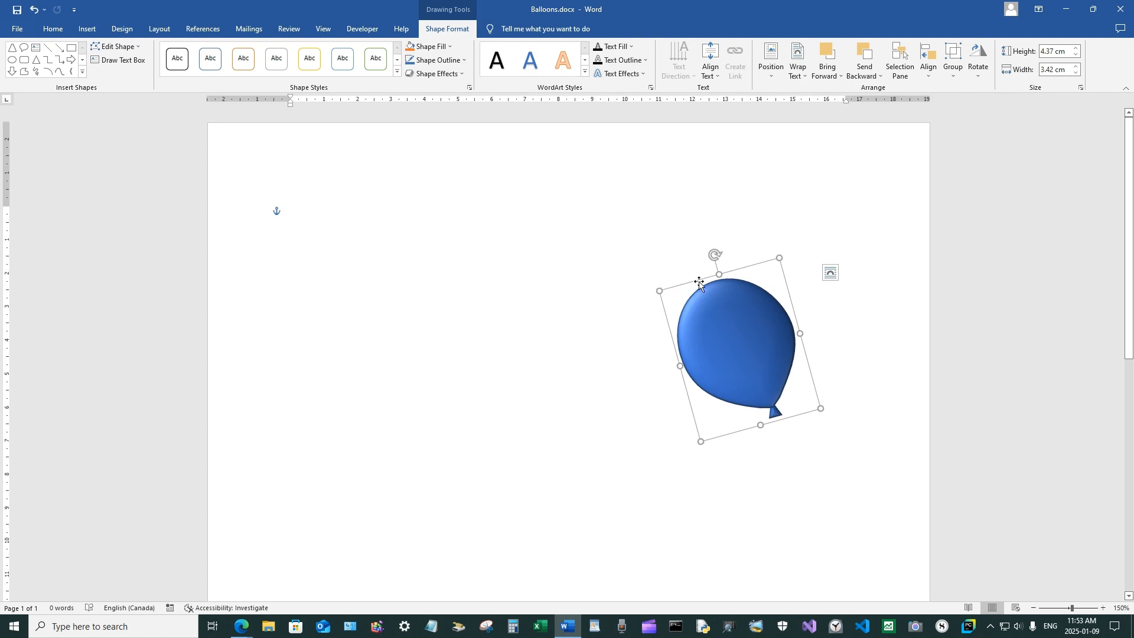
pyautogui.moveTo(699, 282); pyautogui.dragTo(391, 249)
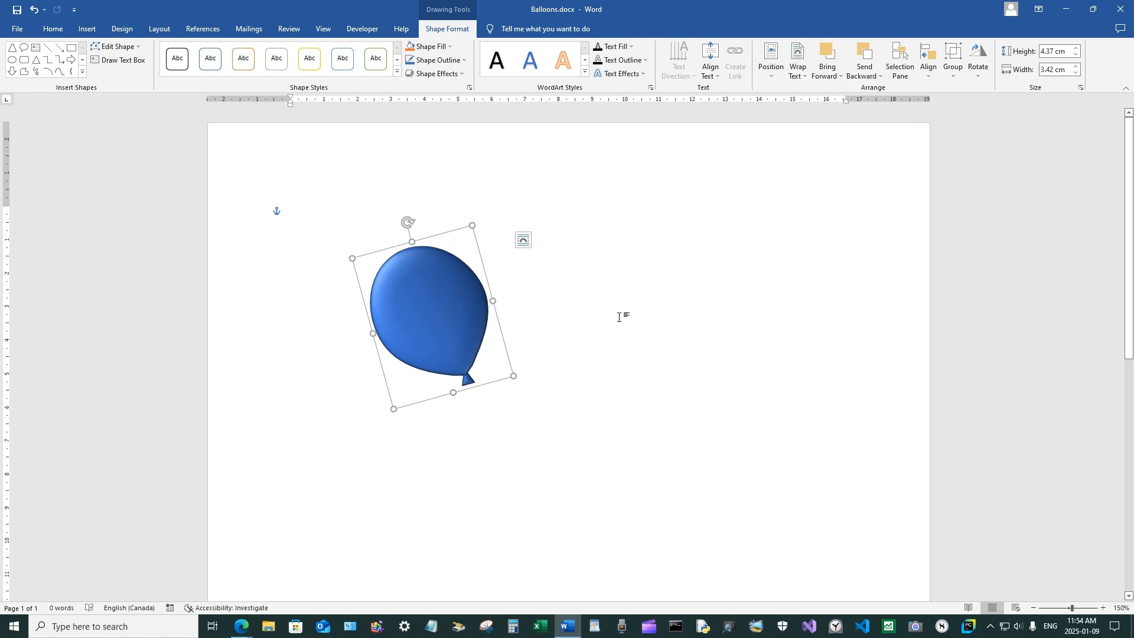
# Step: Copy the grouped balloon and paste seven copies onto the page
pyautogui.rightClick(448, 234)
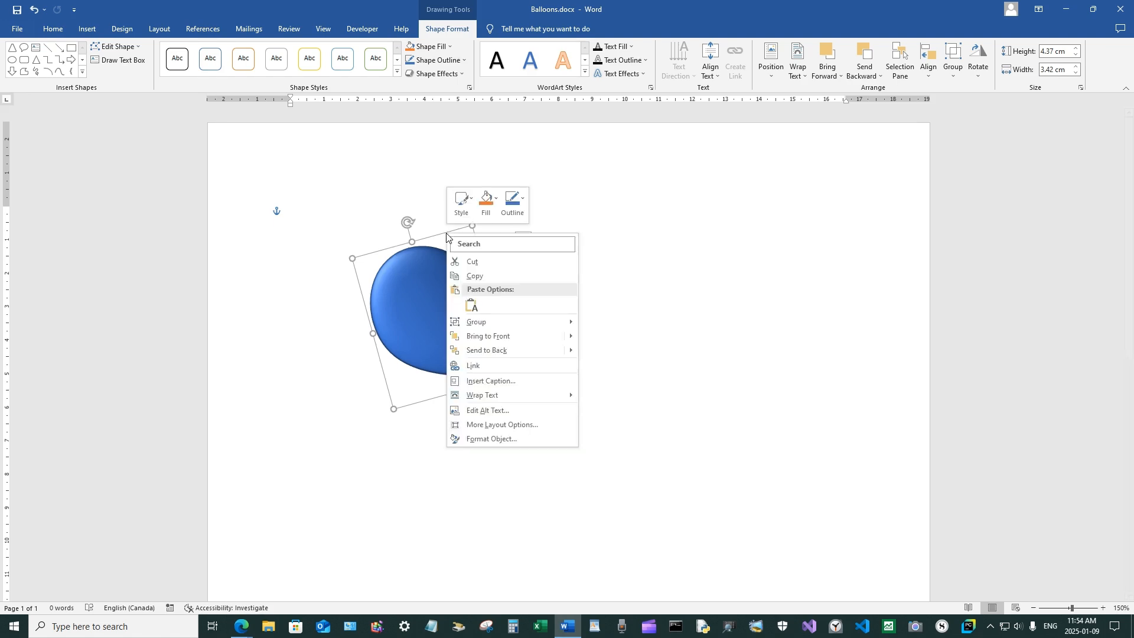
pyautogui.click(484, 275)
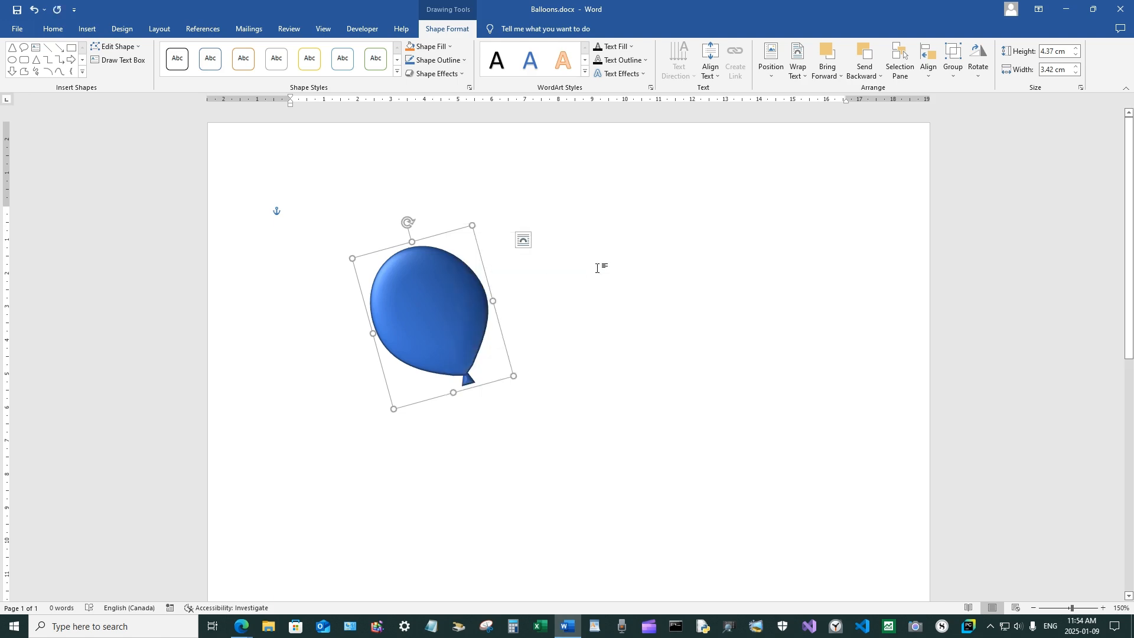
pyautogui.rightClick(620, 264)
pyautogui.click(646, 338)
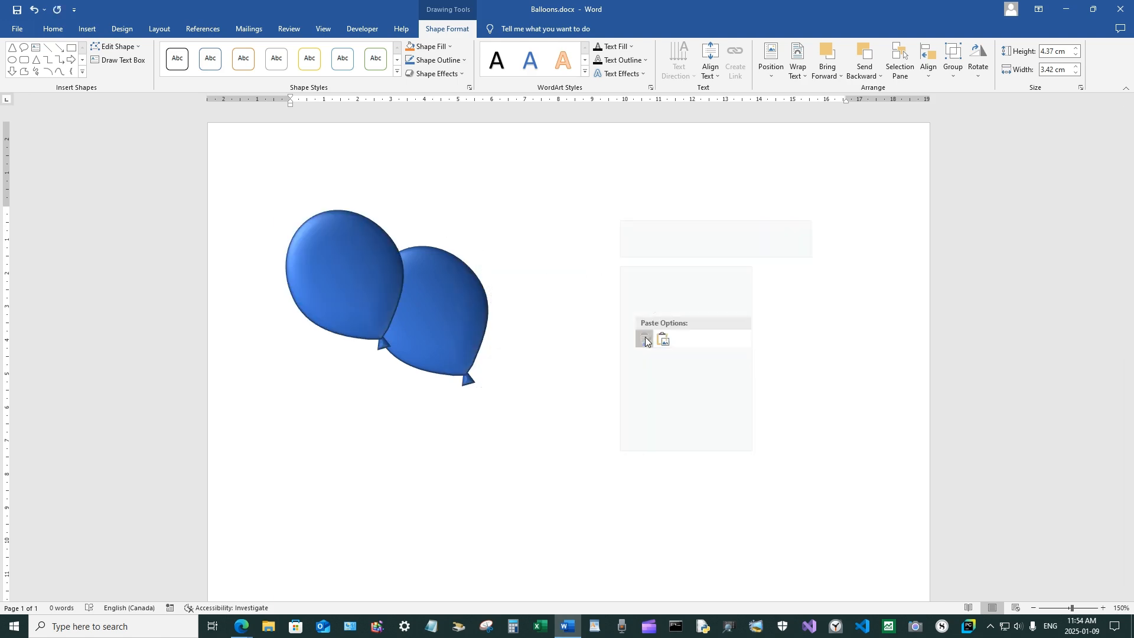
pyautogui.click(59, 32)
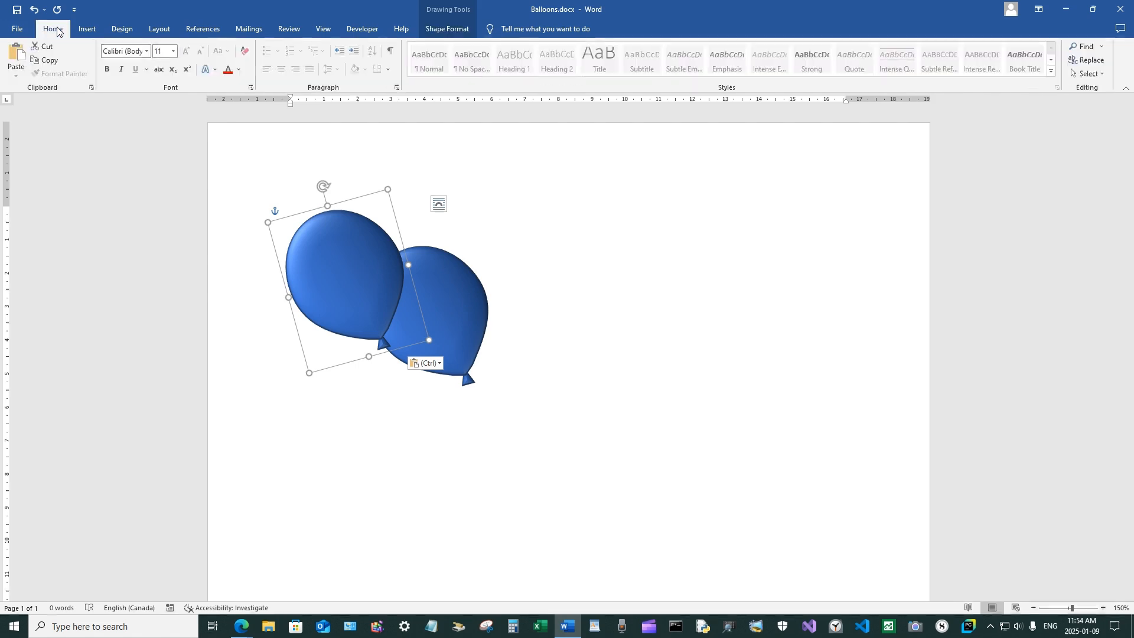
pyautogui.click(19, 53)
pyautogui.click(20, 53)
pyautogui.click(19, 53)
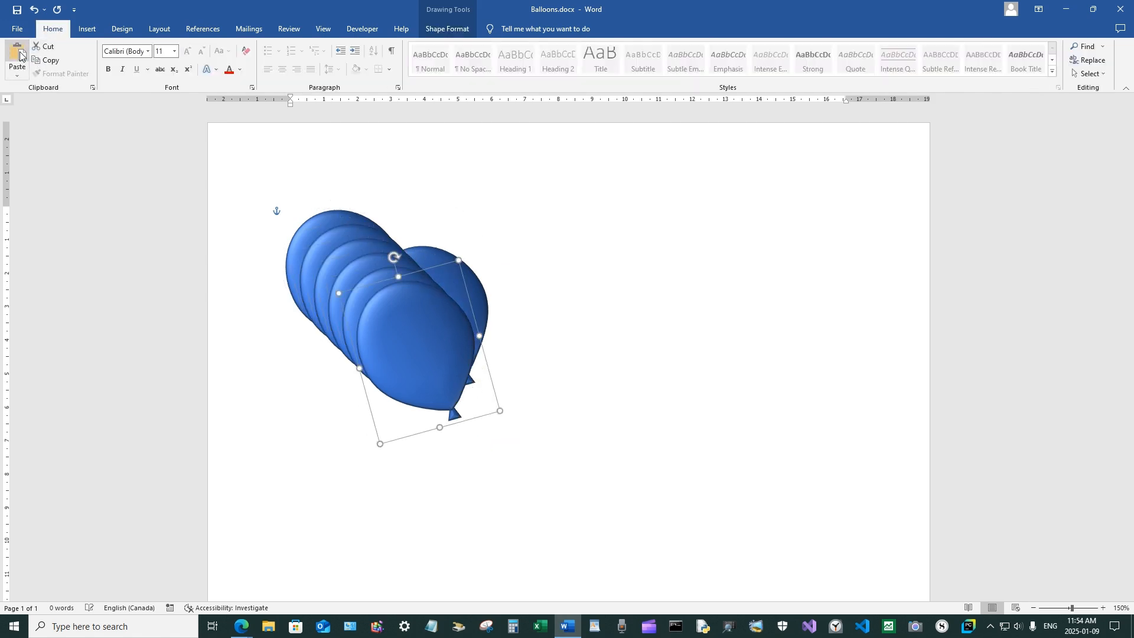
pyautogui.click(20, 53)
pyautogui.click(20, 53)
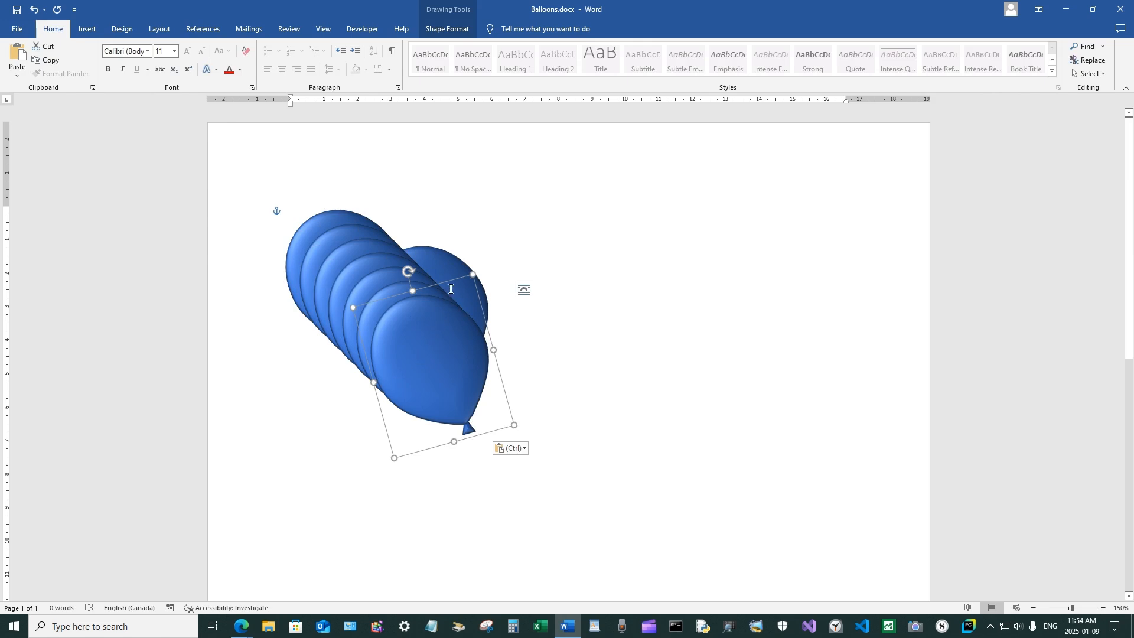
# Step: Move the frontmost balloon copy away from the stack to the page's right half and fill it with standard orange
pyautogui.moveTo(437, 284); pyautogui.dragTo(681, 241)
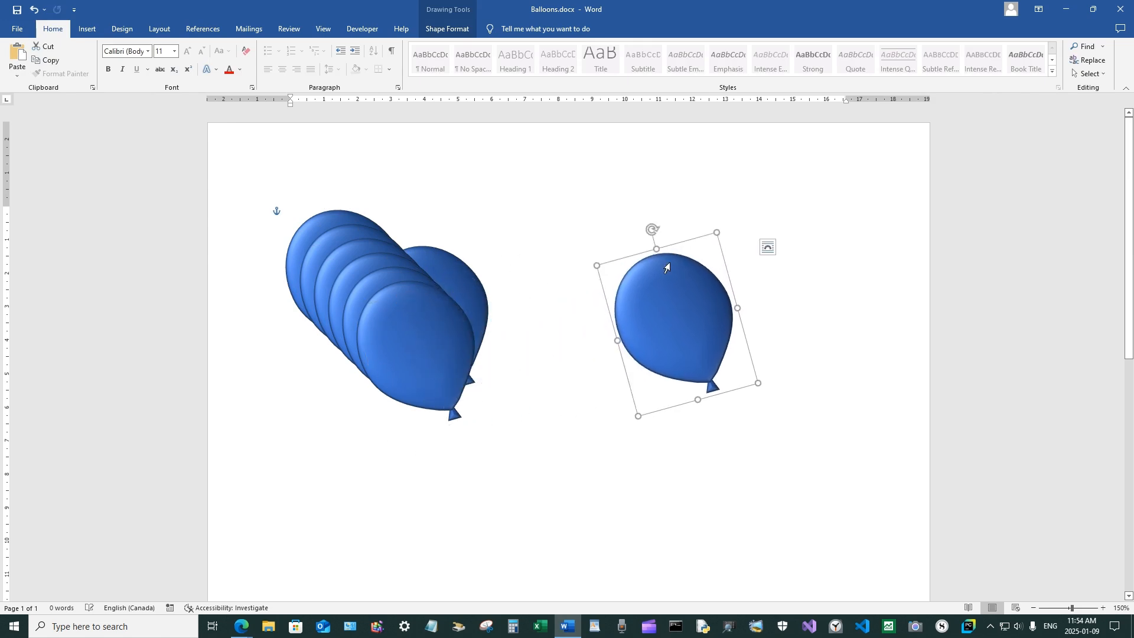
pyautogui.click(442, 29)
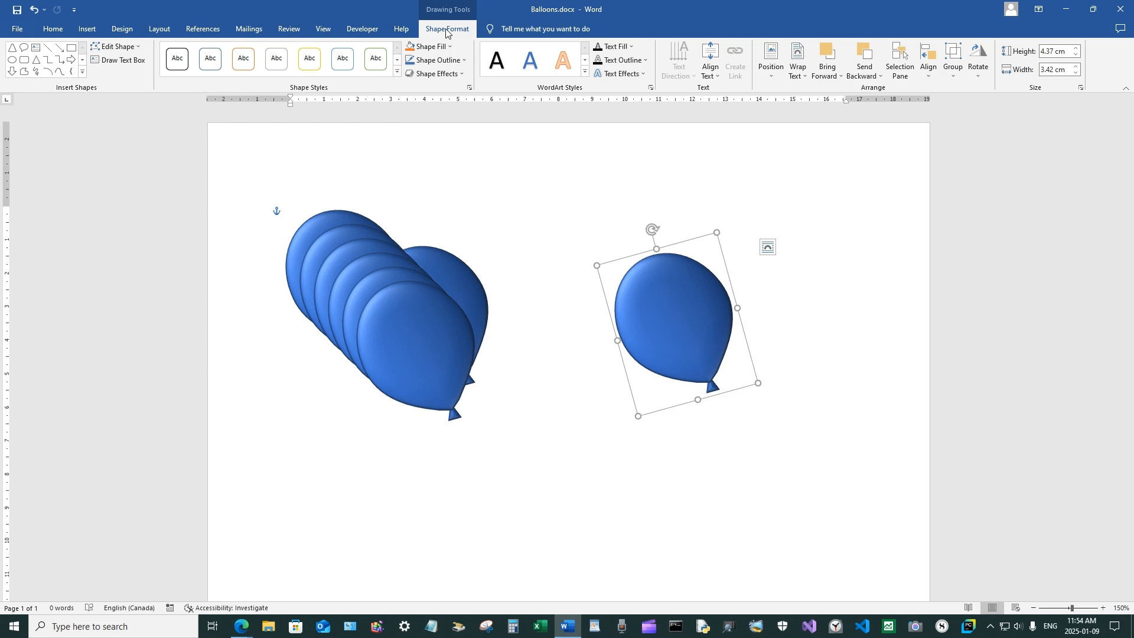
pyautogui.click(440, 47)
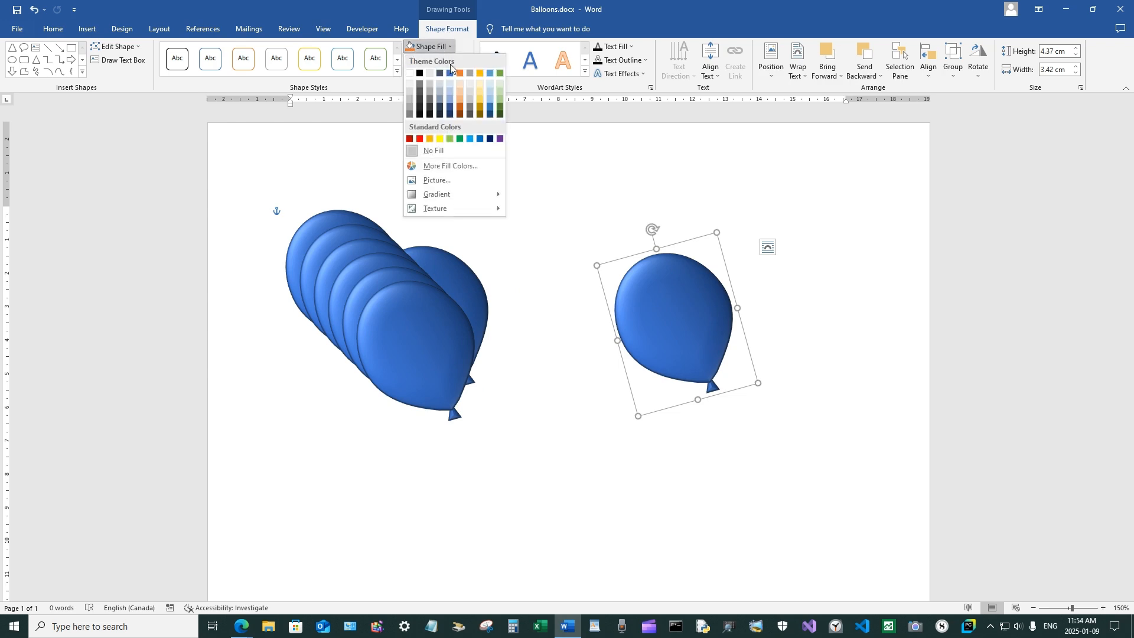
pyautogui.click(431, 138)
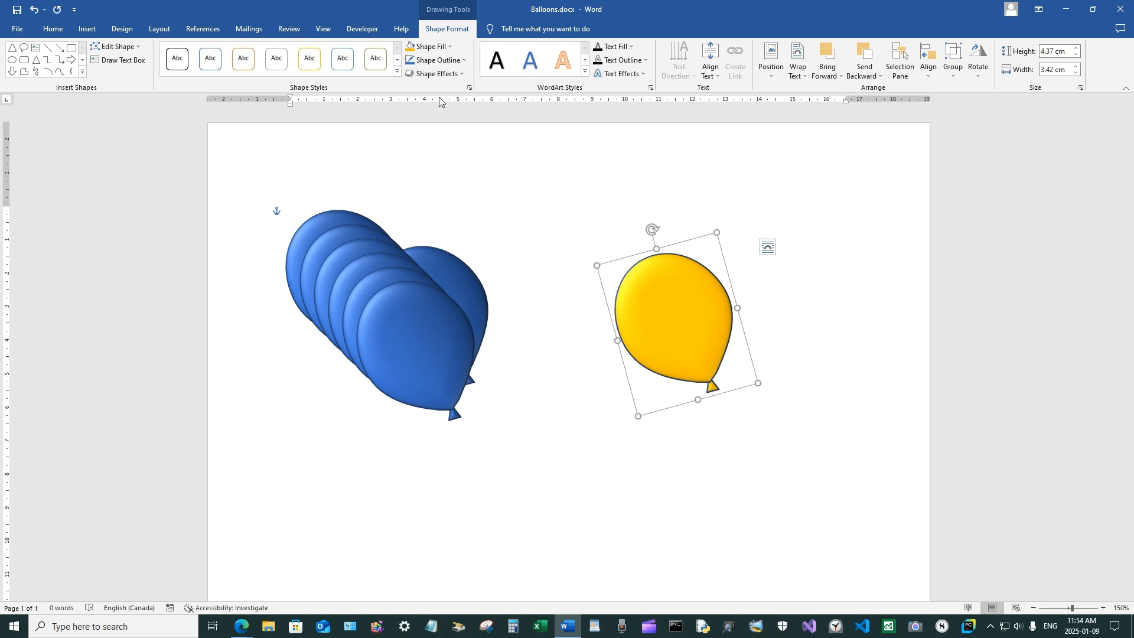
# Step: Give the recoloured balloon the first outer shadow preset, falling to the lower right
pyautogui.click(444, 74)
pyautogui.moveTo(454, 122)
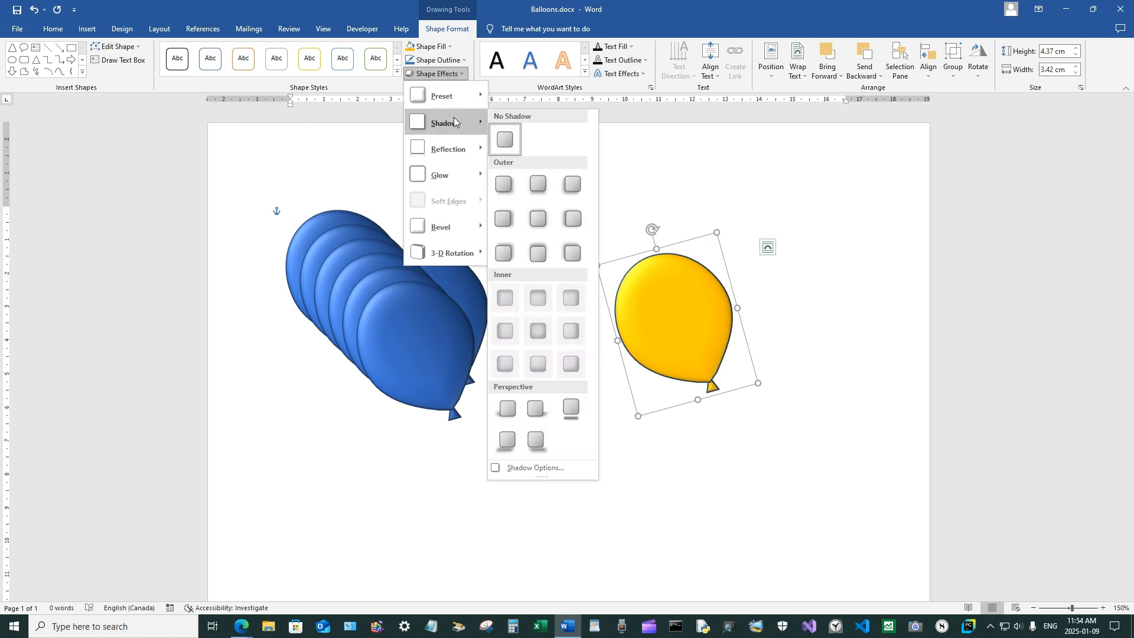
pyautogui.click(504, 183)
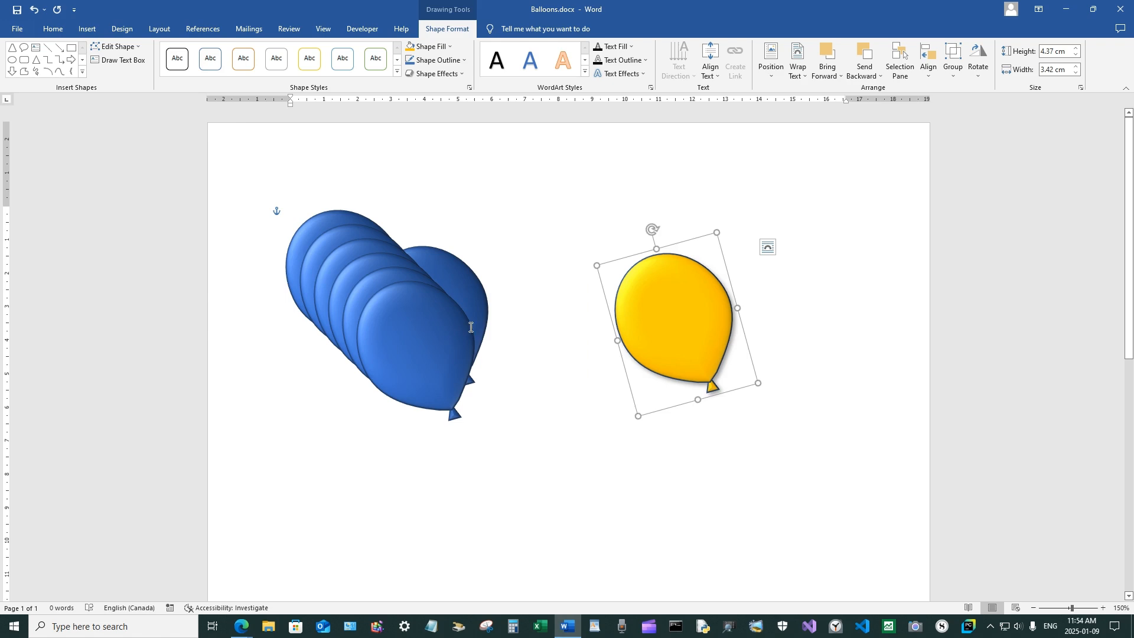
# Step: Try to move the next blue copy below the yellow balloon and give it an outer shadow falling to the lower right
pyautogui.click(439, 353)
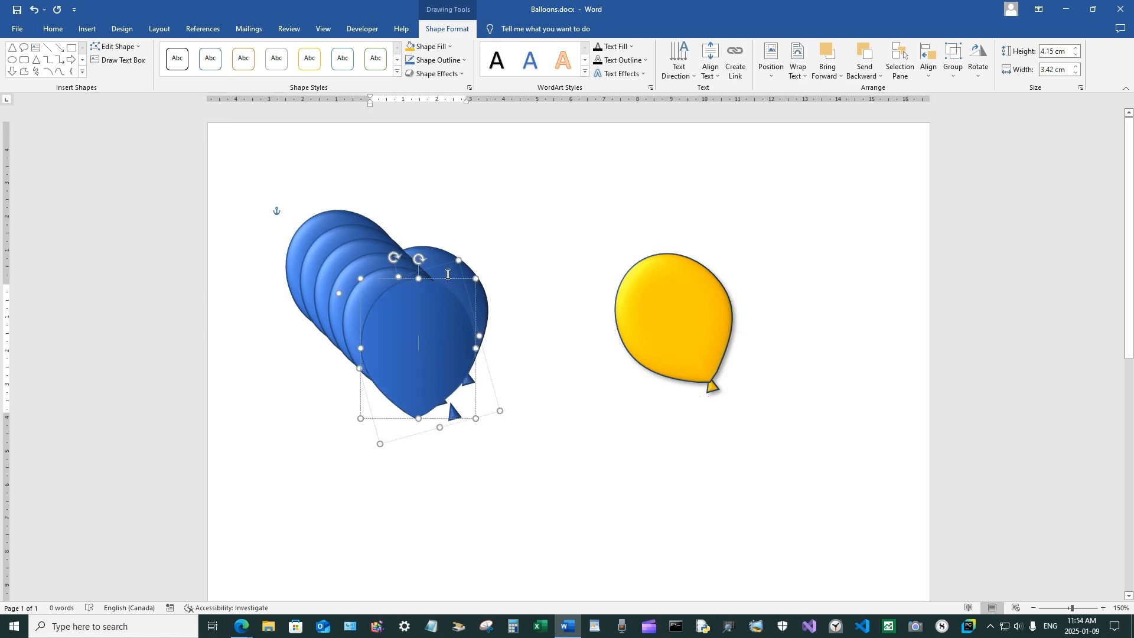
pyautogui.moveTo(447, 280); pyautogui.dragTo(673, 390)
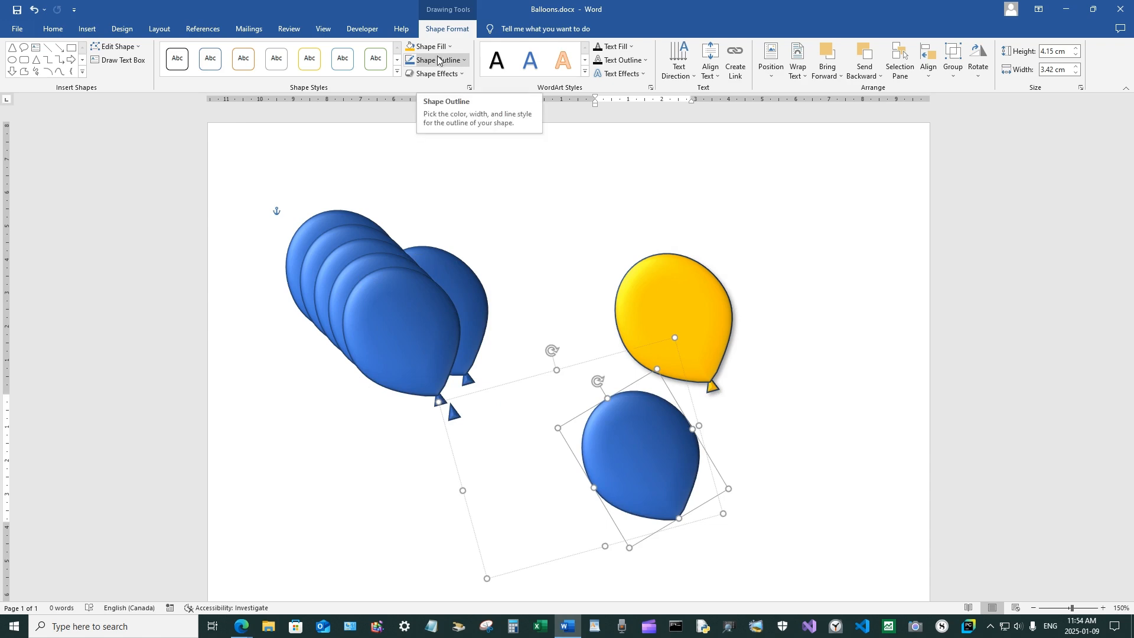
pyautogui.click(435, 73)
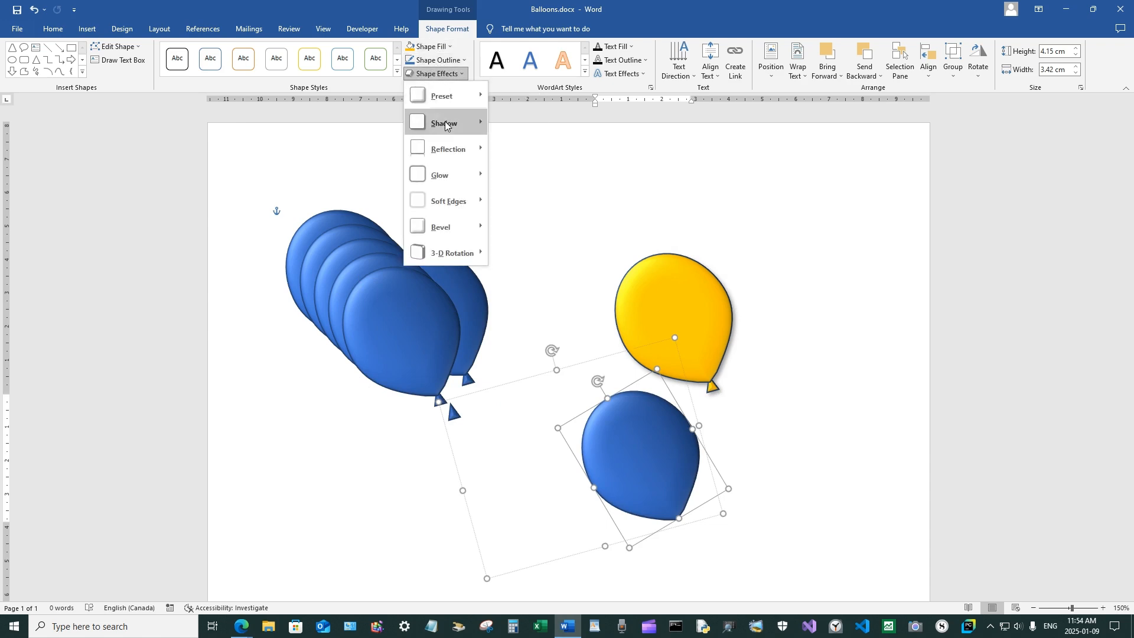
pyautogui.moveTo(447, 123)
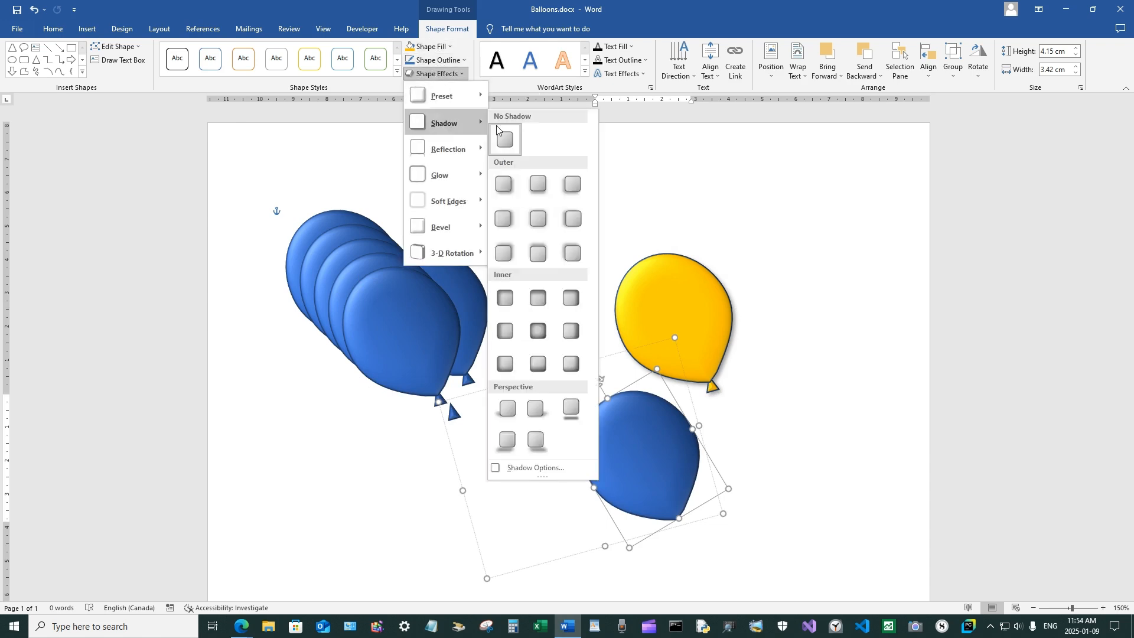
pyautogui.click(512, 186)
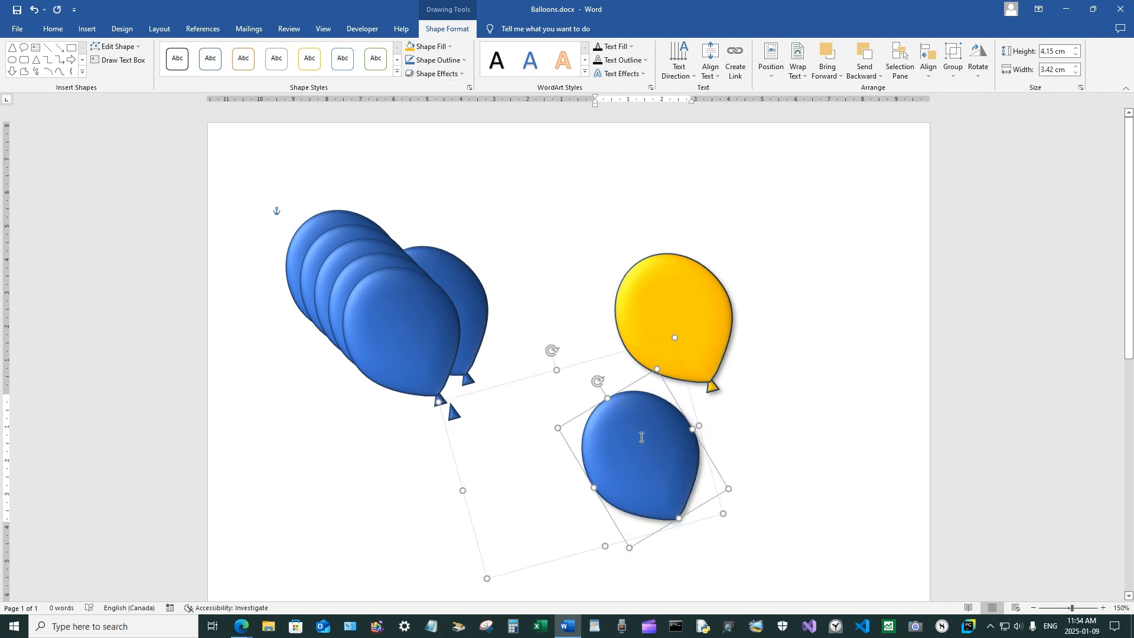
# Step: Delete the whole group of the blue balloon whose body is separated from its knot
pyautogui.click(588, 344)
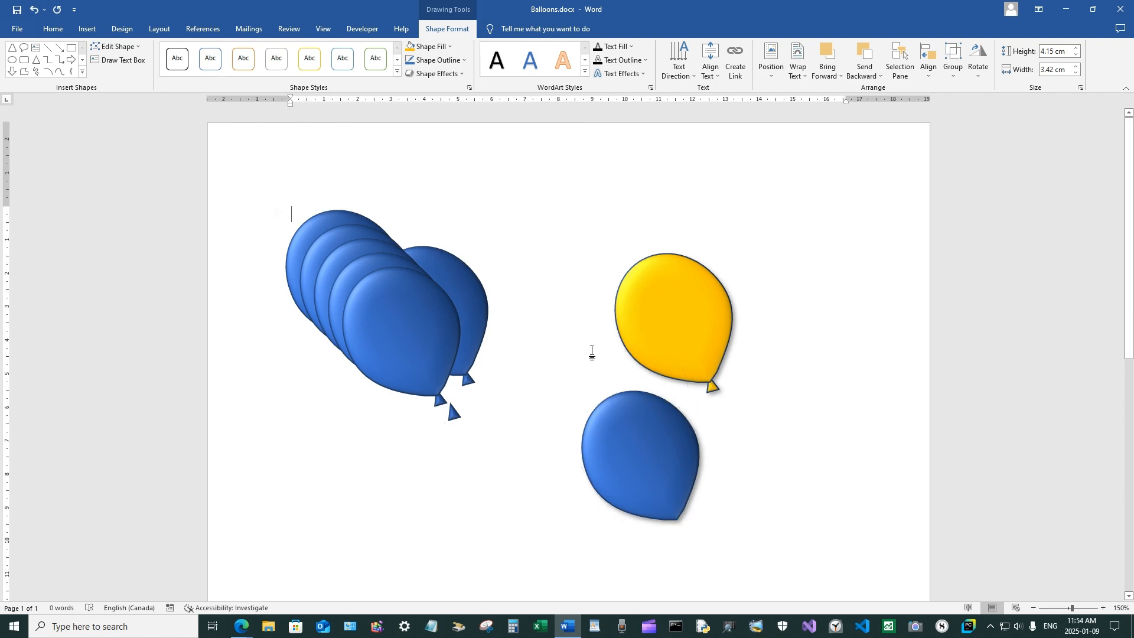
pyautogui.doubleClick(616, 412)
pyautogui.moveTo(599, 357); pyautogui.dragTo(551, 223)
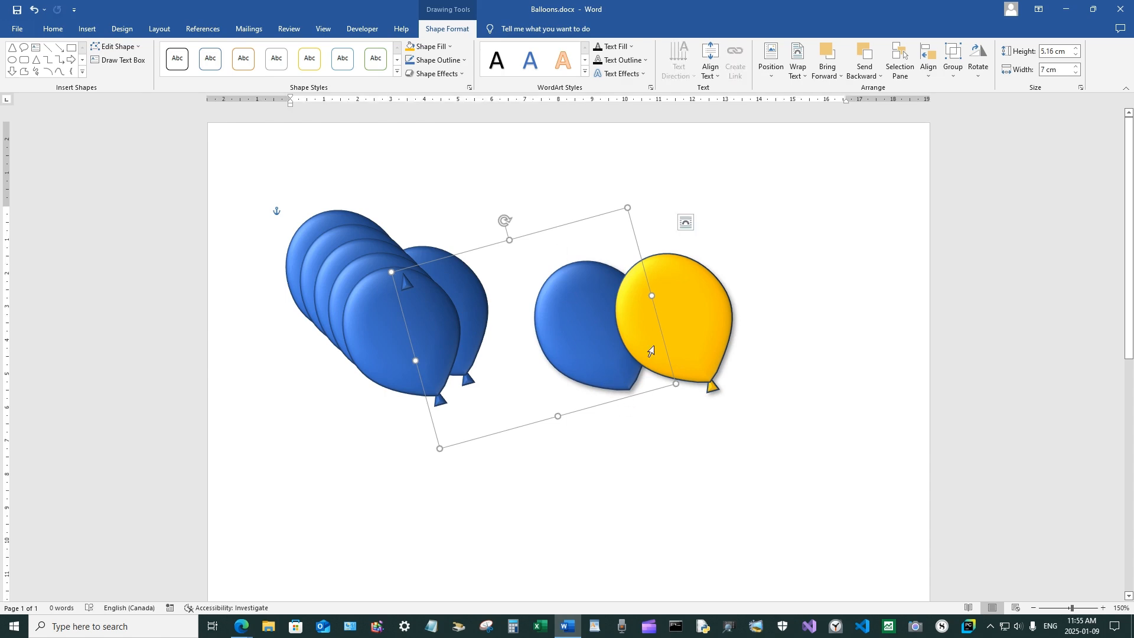
pyautogui.press('Delete')
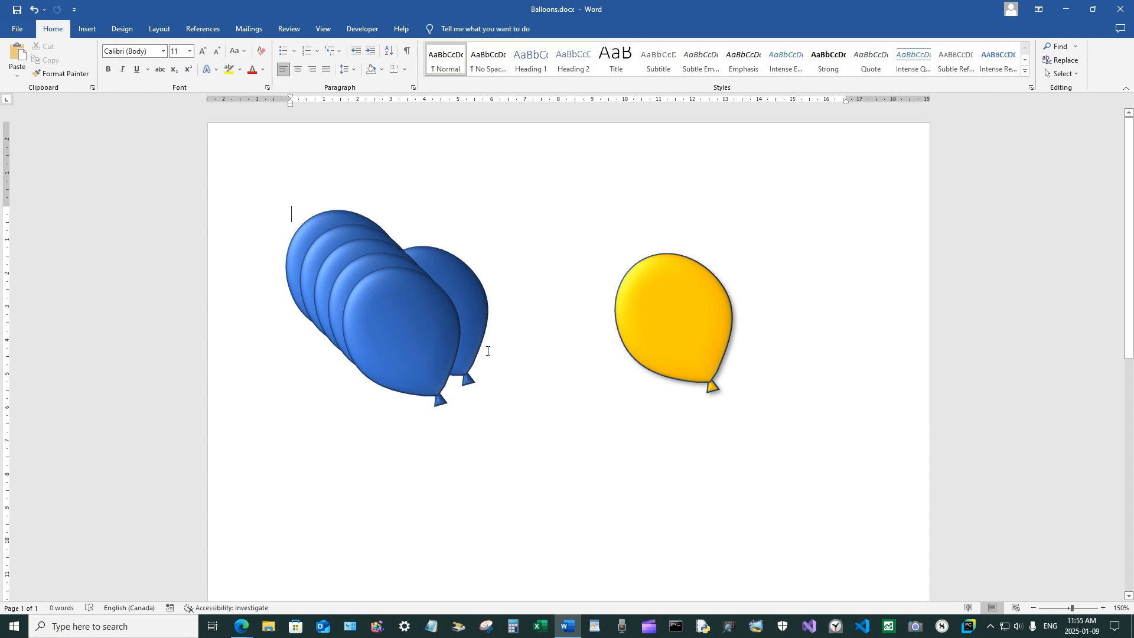
# Step: Move the blue balloon standing behind the stack to below the yellow one and give it an outer shadow falling to the lower right
pyautogui.click(480, 319)
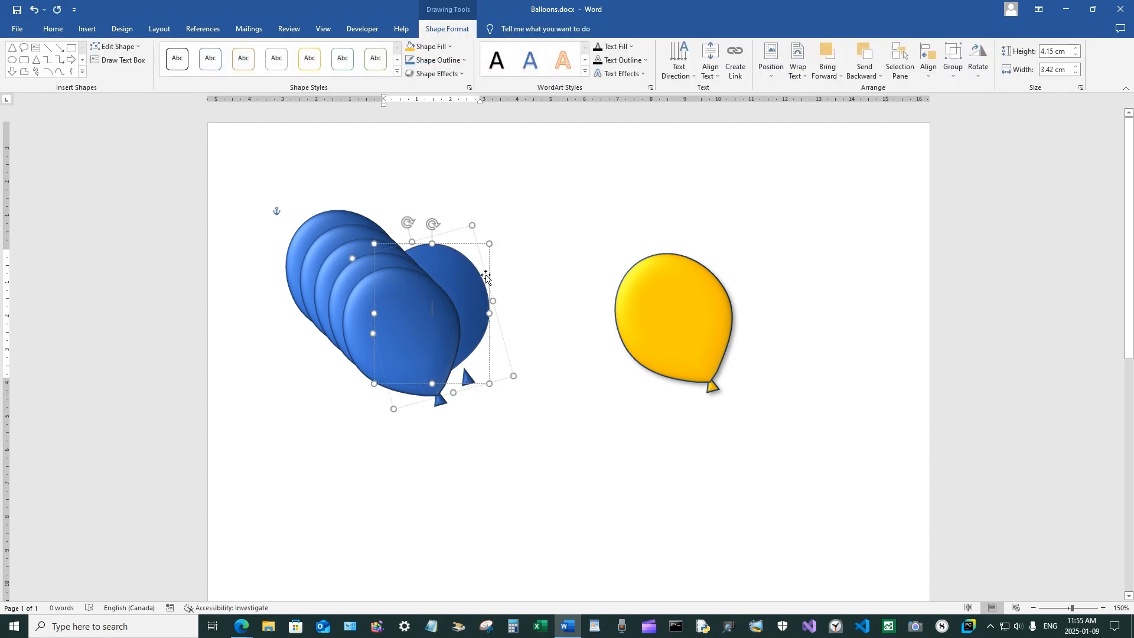
pyautogui.moveTo(486, 278); pyautogui.dragTo(628, 406)
pyautogui.click(444, 74)
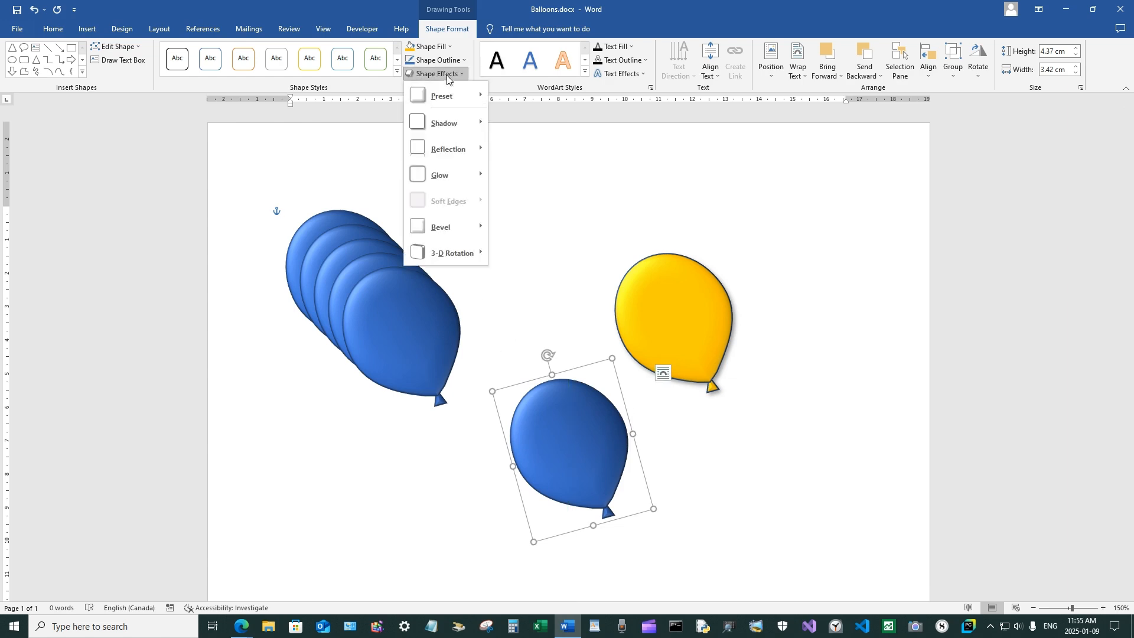
pyautogui.moveTo(445, 125)
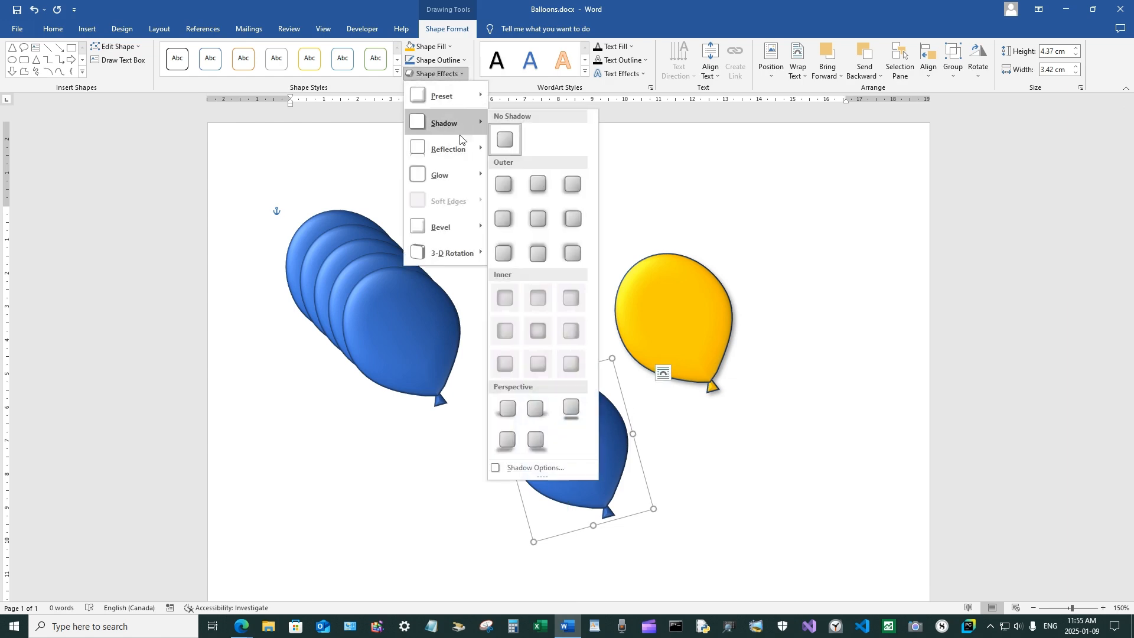
pyautogui.click(501, 180)
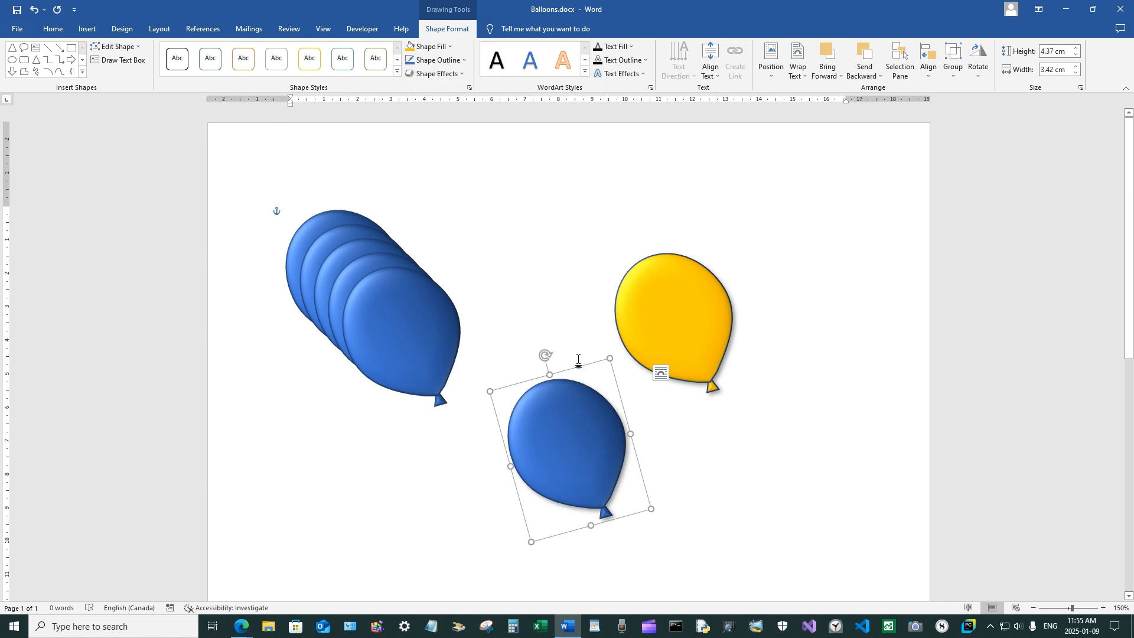
# Step: Tuck the shadowed blue balloon behind the yellow one's left side, tilted further counter-clockwise and shrunk to about 4.17 by 3.31 cm
pyautogui.moveTo(582, 367); pyautogui.dragTo(570, 245)
pyautogui.moveTo(519, 288); pyautogui.dragTo(530, 296)
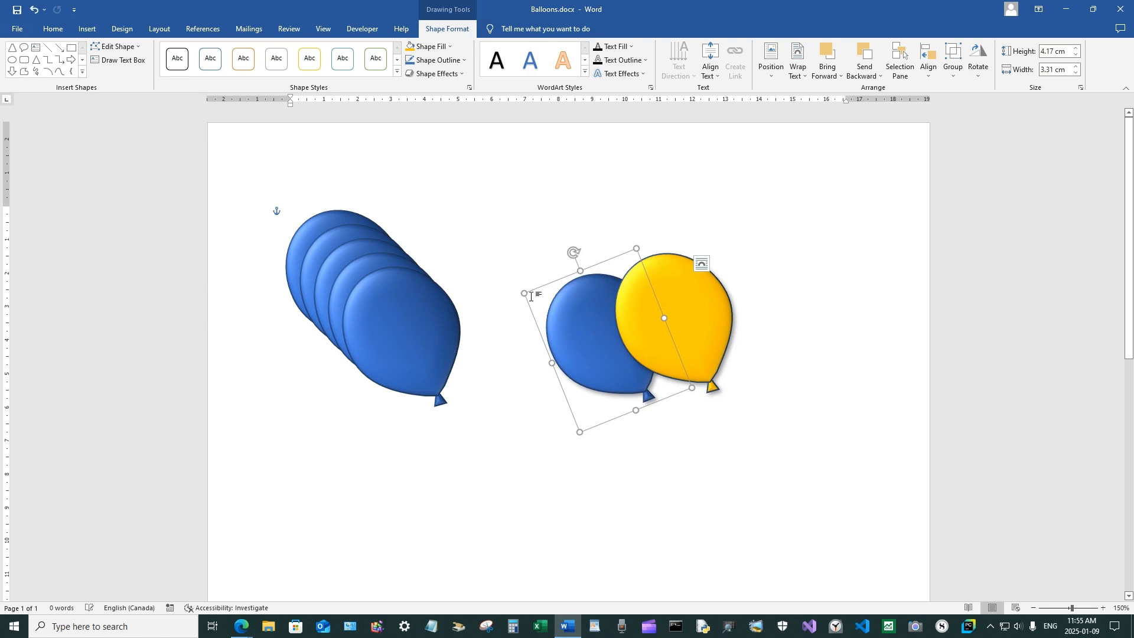
pyautogui.click(501, 250)
pyautogui.click(404, 324)
pyautogui.moveTo(427, 267); pyautogui.dragTo(511, 393)
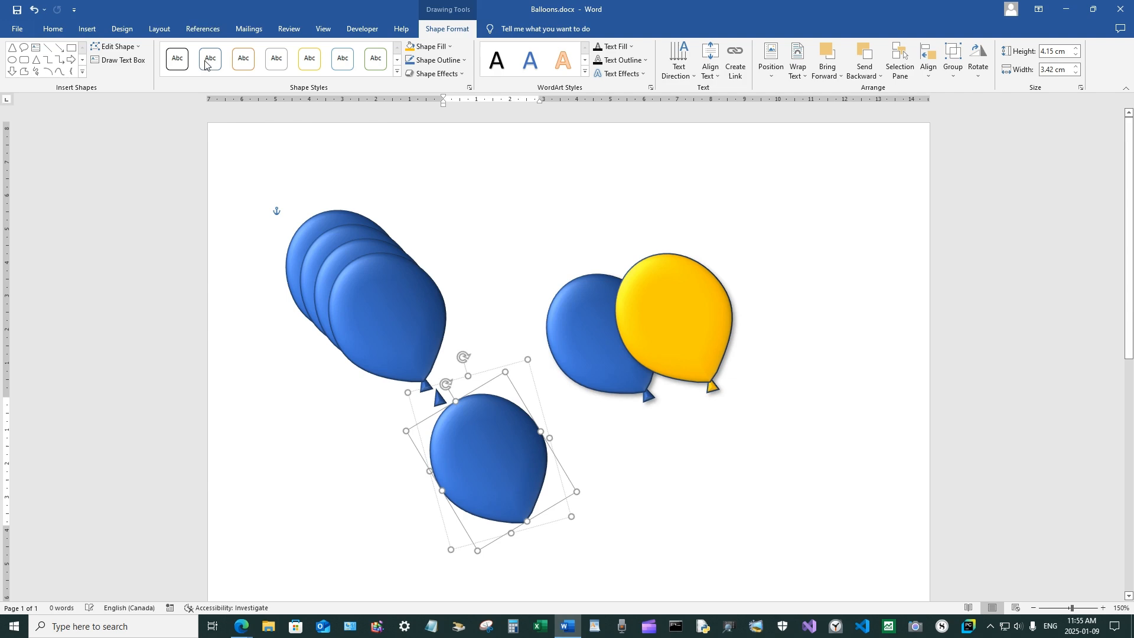
pyautogui.click(34, 10)
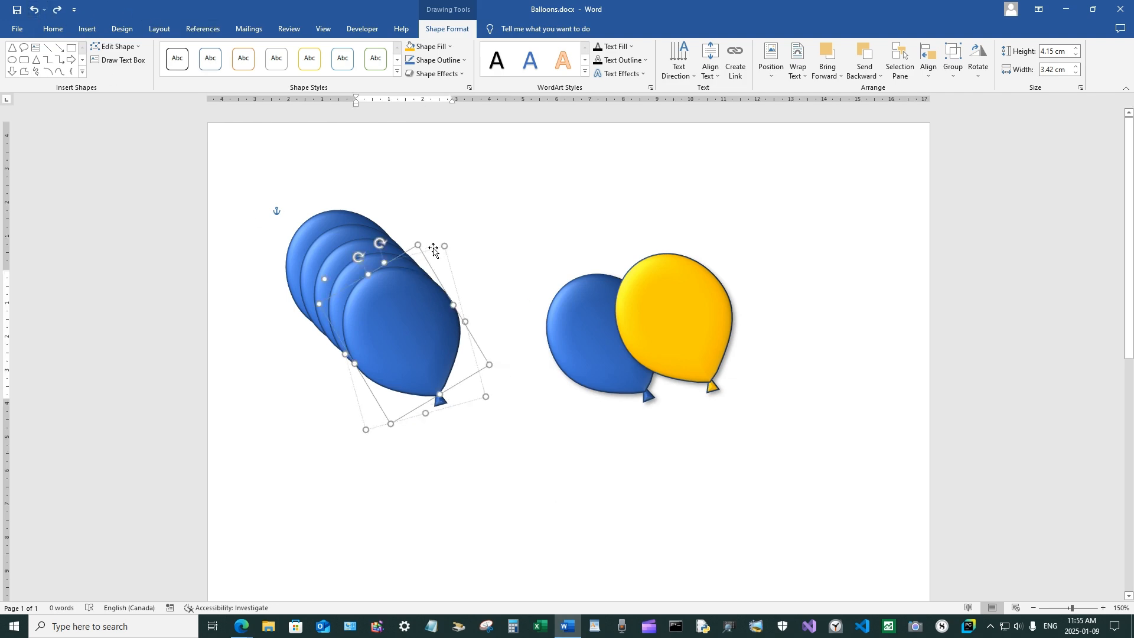
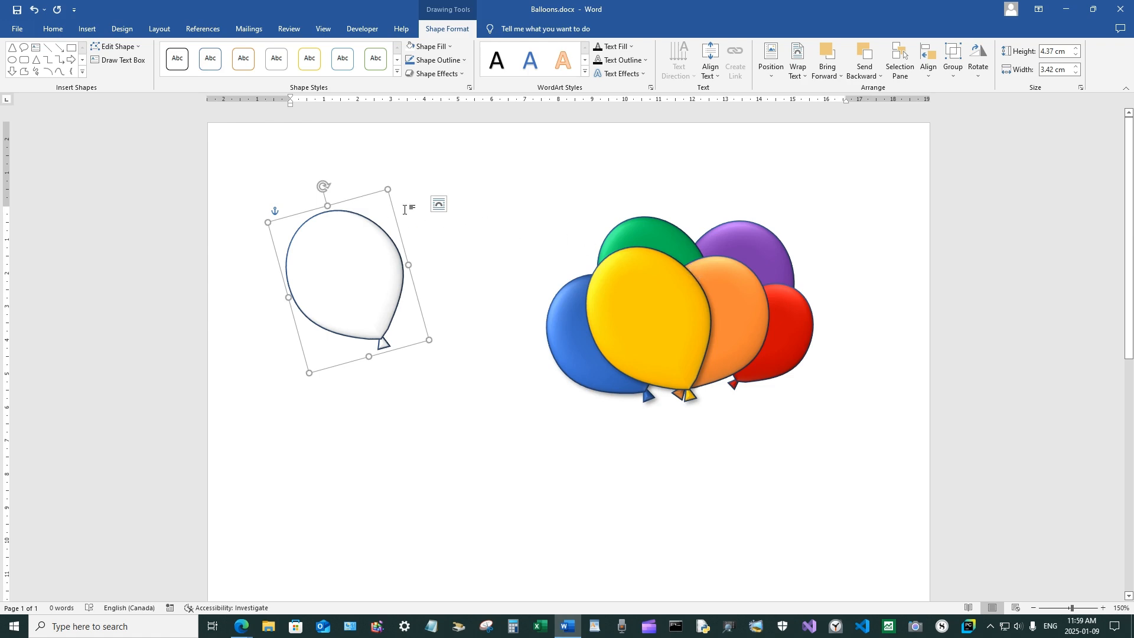
# Step: Send the white balloon backward and move it between the blue balloon and the yellow one
pyautogui.moveTo(365, 196); pyautogui.dragTo(475, 273)
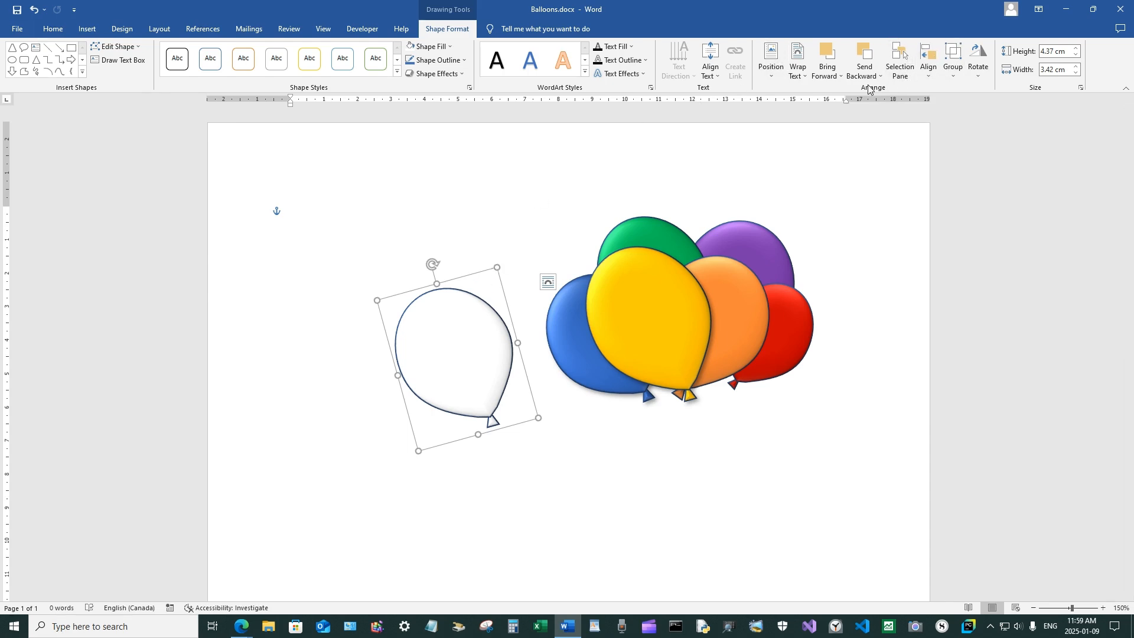
pyautogui.click(866, 64)
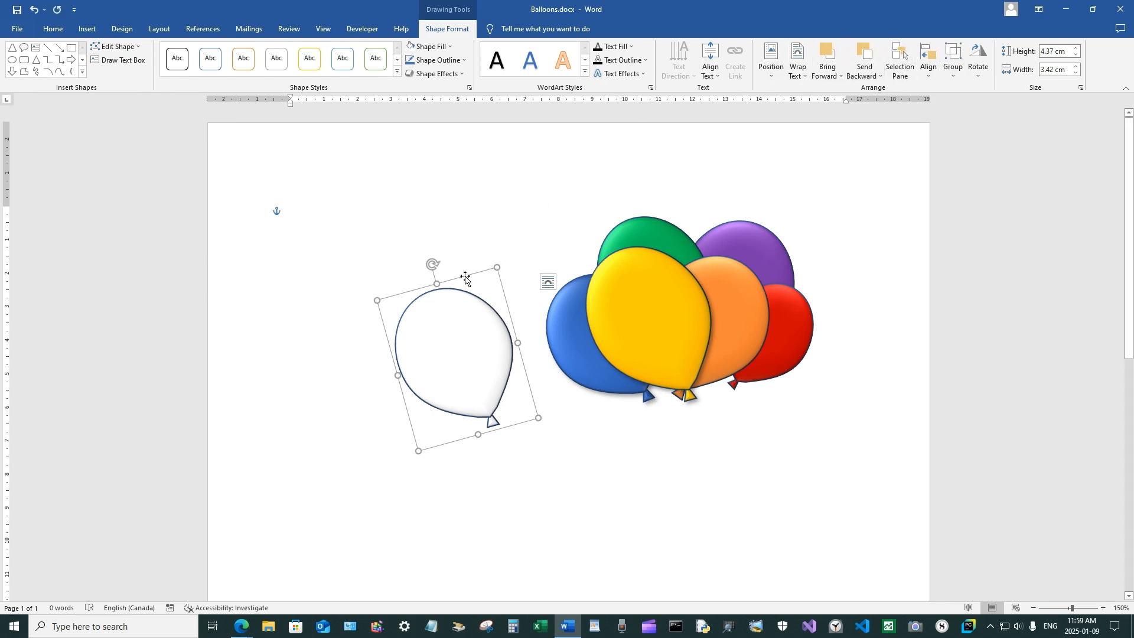
pyautogui.moveTo(465, 278); pyautogui.dragTo(532, 279)
pyautogui.moveTo(633, 275)
pyautogui.mouseDown()
pyautogui.moveTo(653, 277)
pyautogui.moveTo(643, 258)
pyautogui.mouseUp()
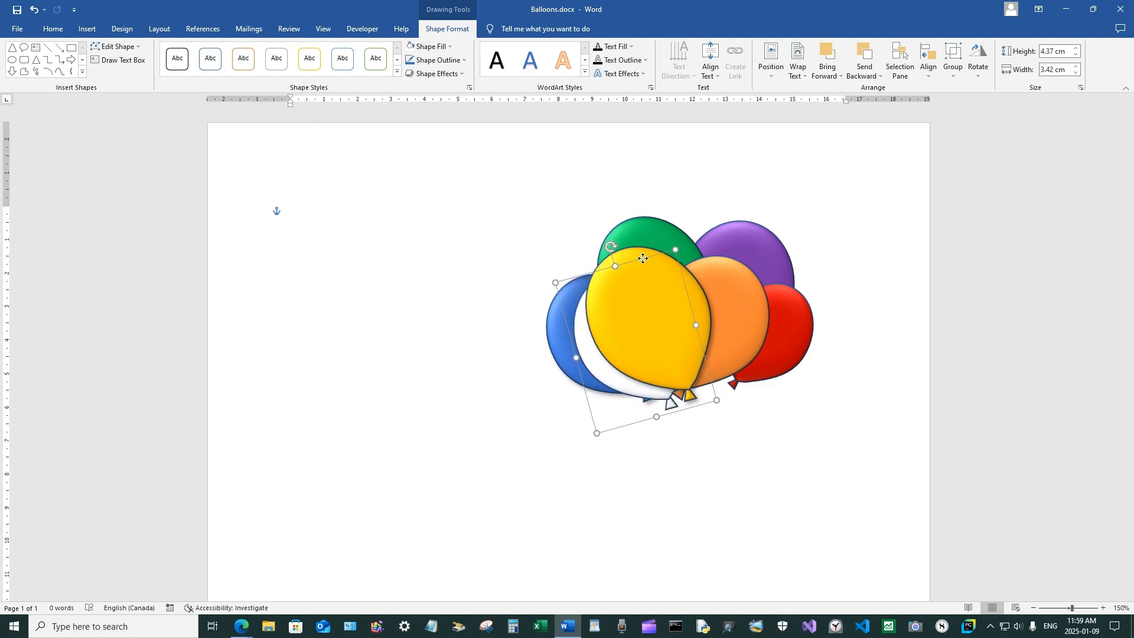
pyautogui.moveTo(643, 258); pyautogui.dragTo(644, 258)
# Step: Nudge the blue balloon down and to the left, and shift the white balloon slightly left behind the yellow one
pyautogui.click(551, 334)
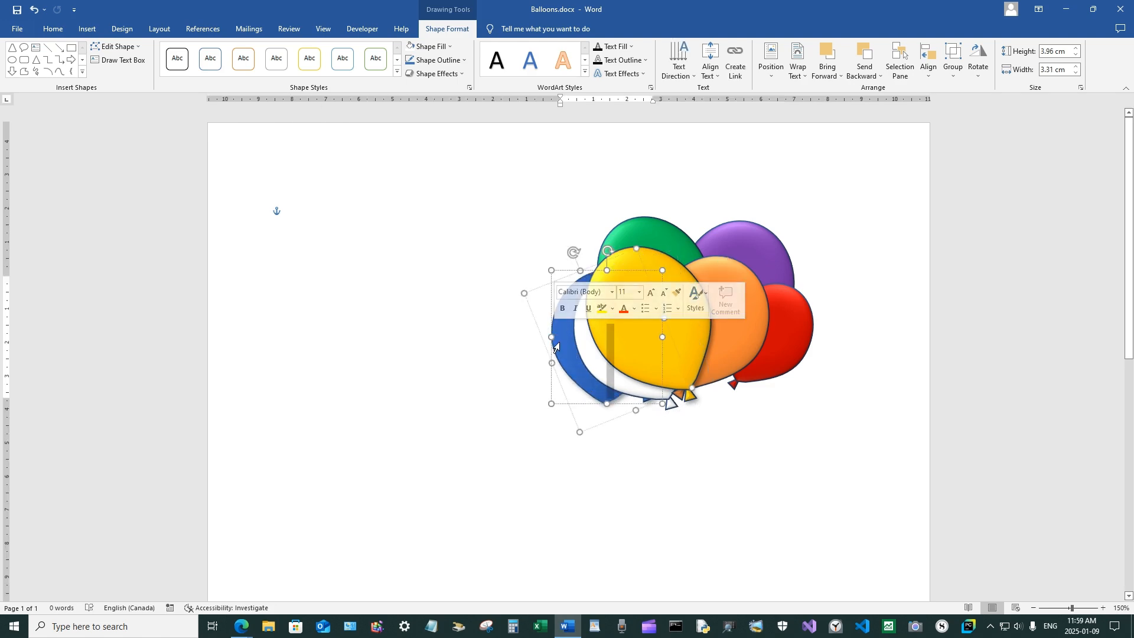
pyautogui.moveTo(607, 251); pyautogui.dragTo(527, 297)
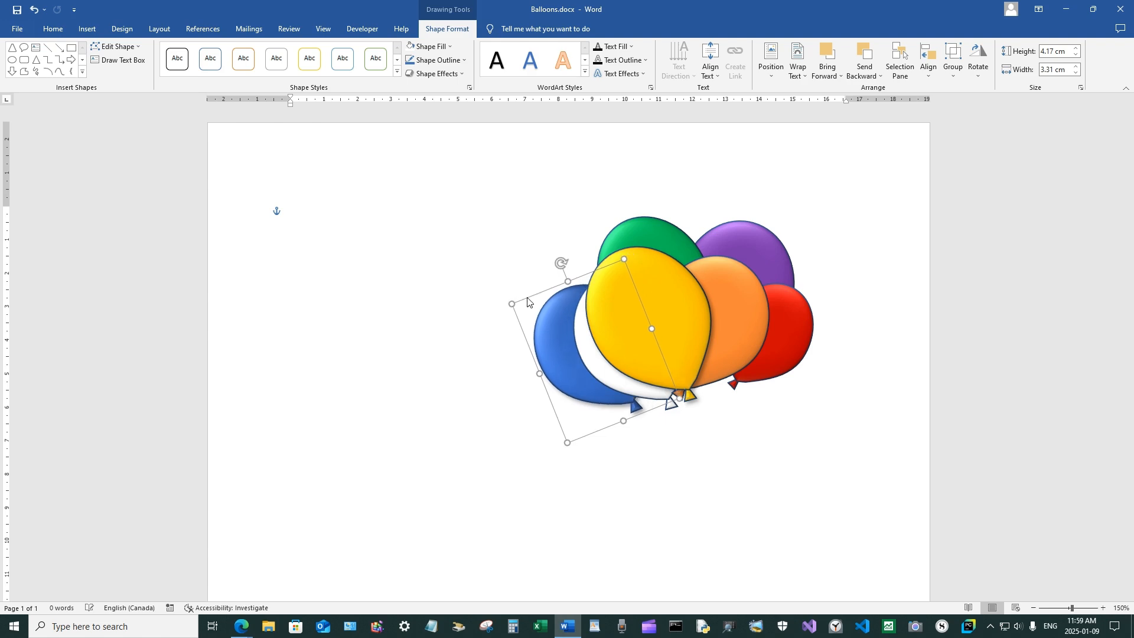
pyautogui.click(586, 357)
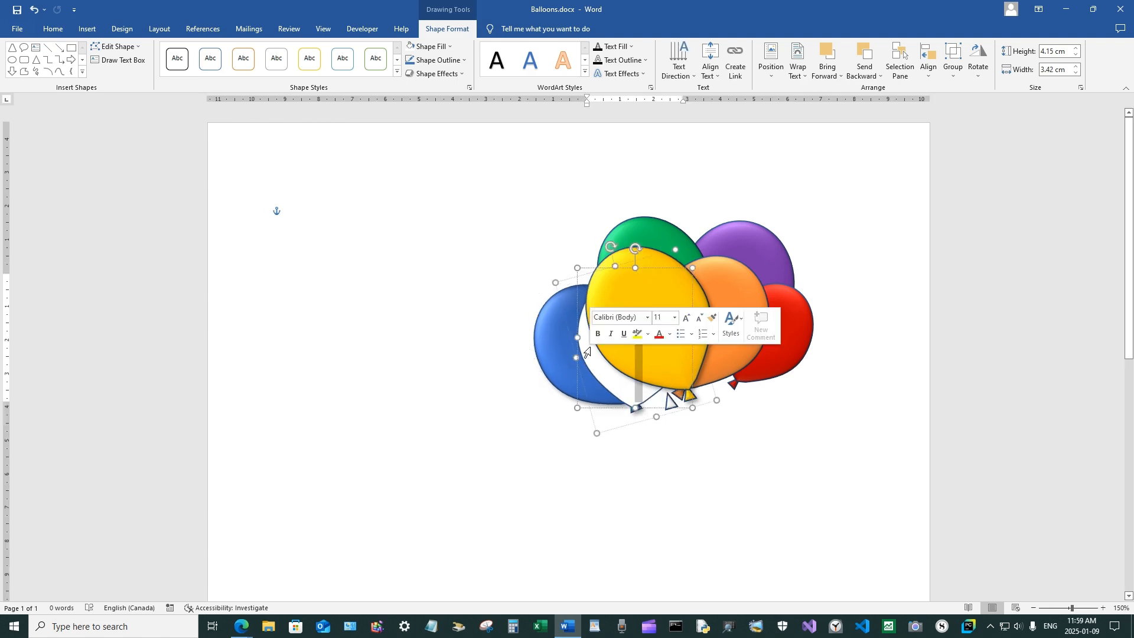
pyautogui.click(571, 295)
pyautogui.click(583, 326)
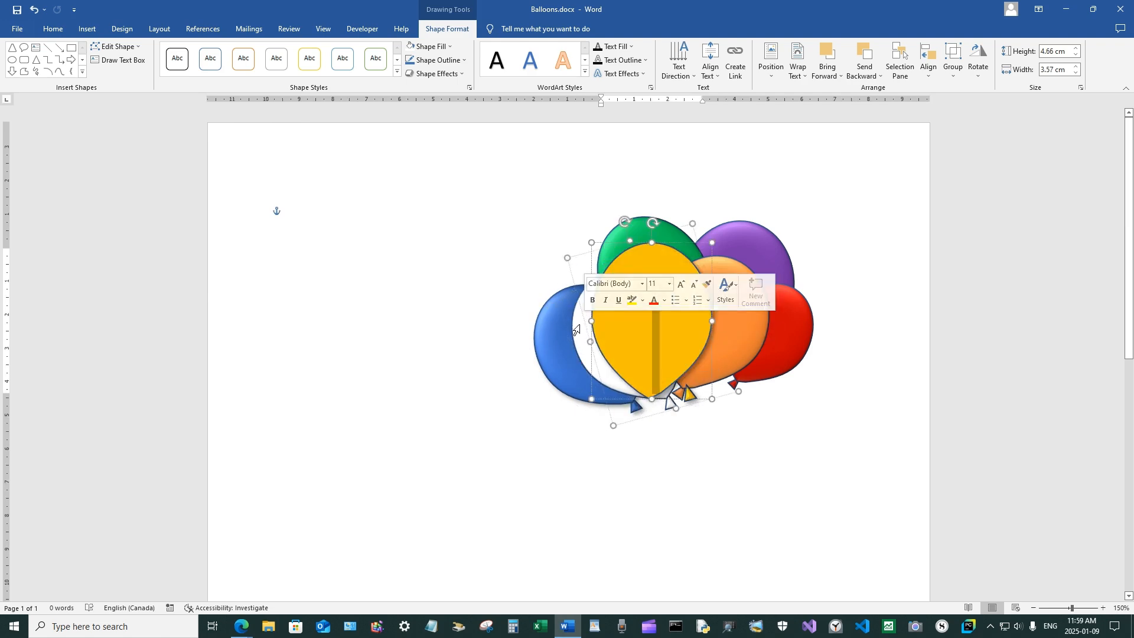
pyautogui.click(34, 10)
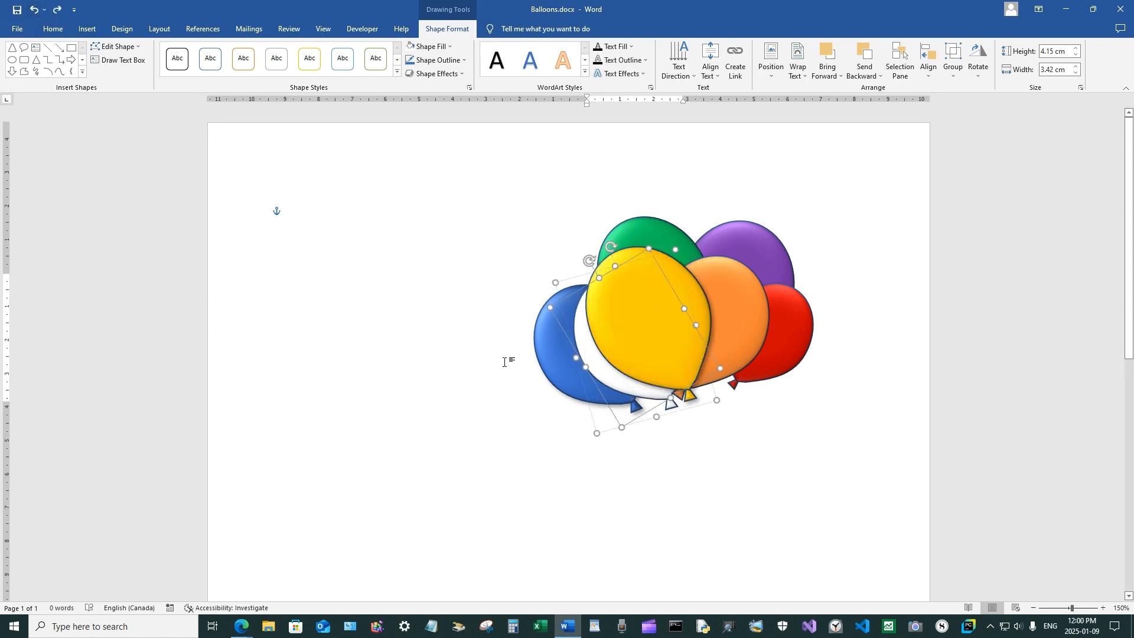
pyautogui.click(570, 278)
pyautogui.moveTo(571, 279); pyautogui.dragTo(564, 282)
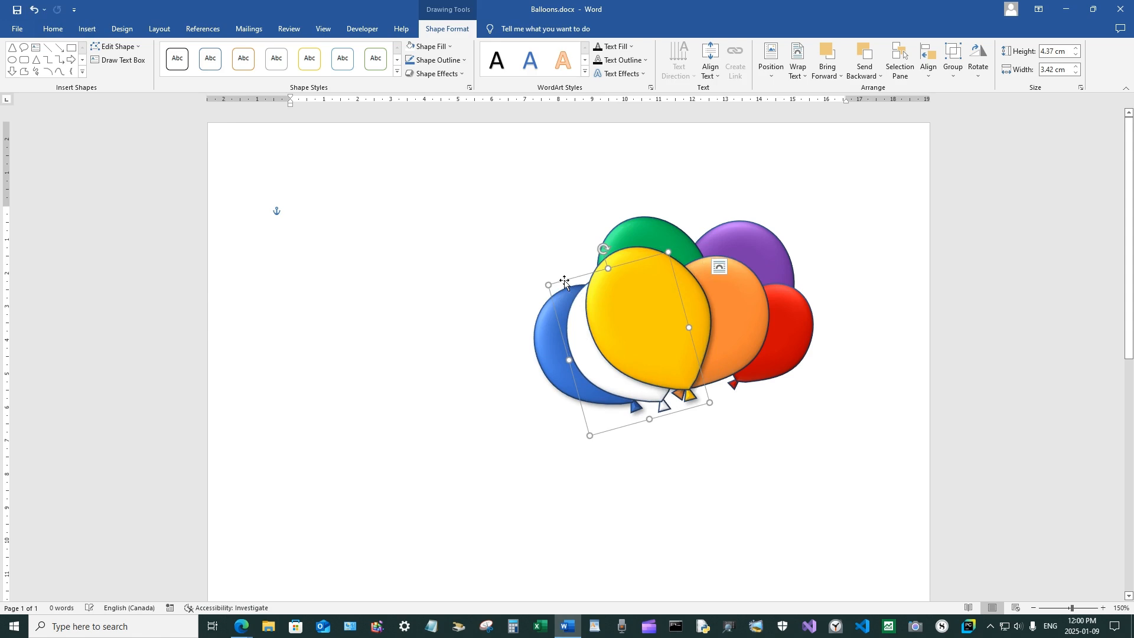
# Step: Select all seven balloons with Select Objects and group them into a single object
pyautogui.click(435, 202)
pyautogui.click(1063, 73)
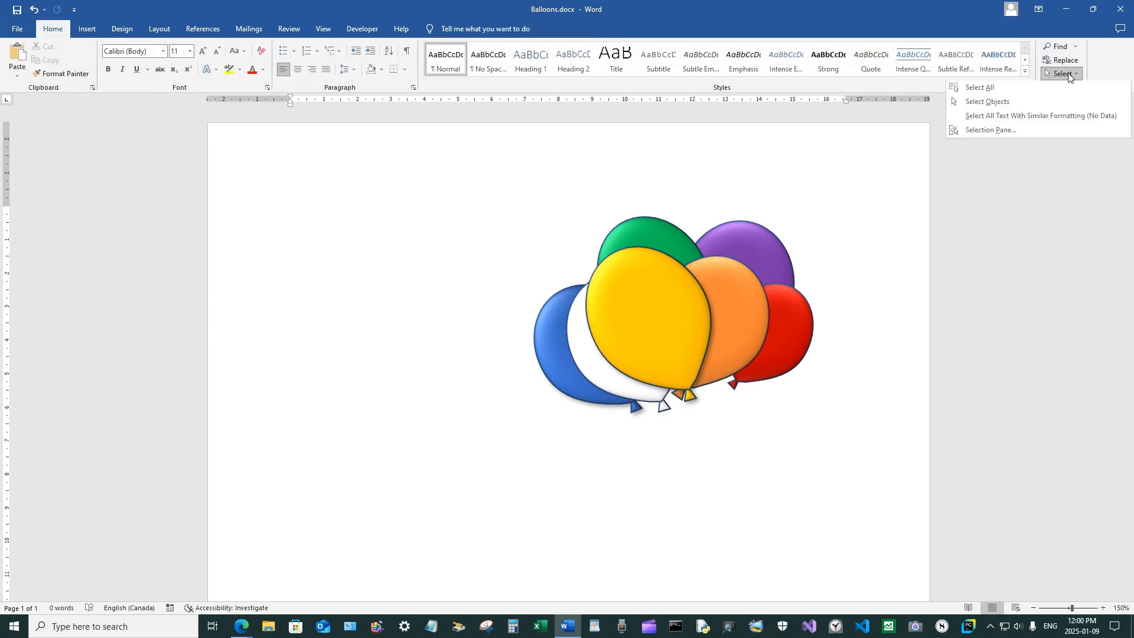
pyautogui.click(988, 101)
pyautogui.moveTo(508, 184); pyautogui.dragTo(850, 457)
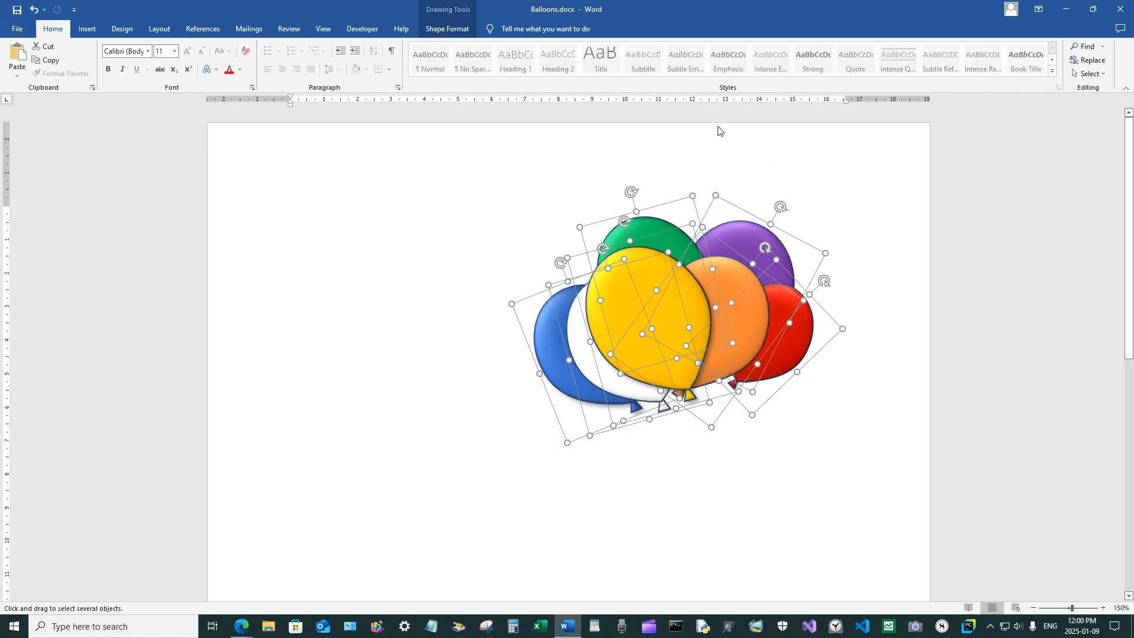
pyautogui.click(447, 29)
pyautogui.click(953, 55)
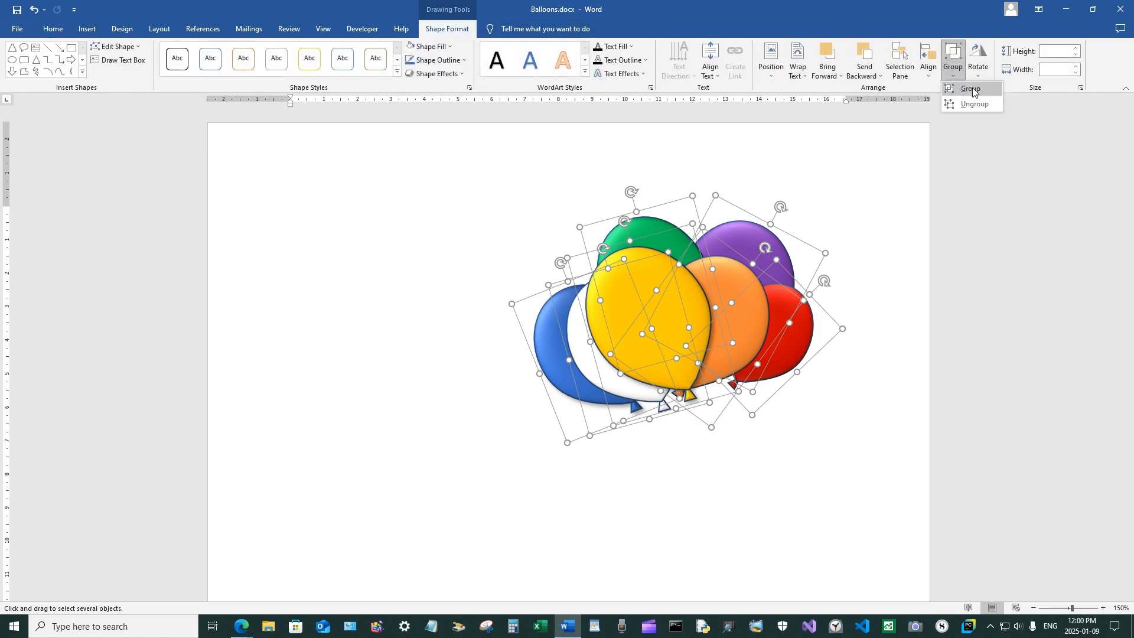
pyautogui.click(972, 88)
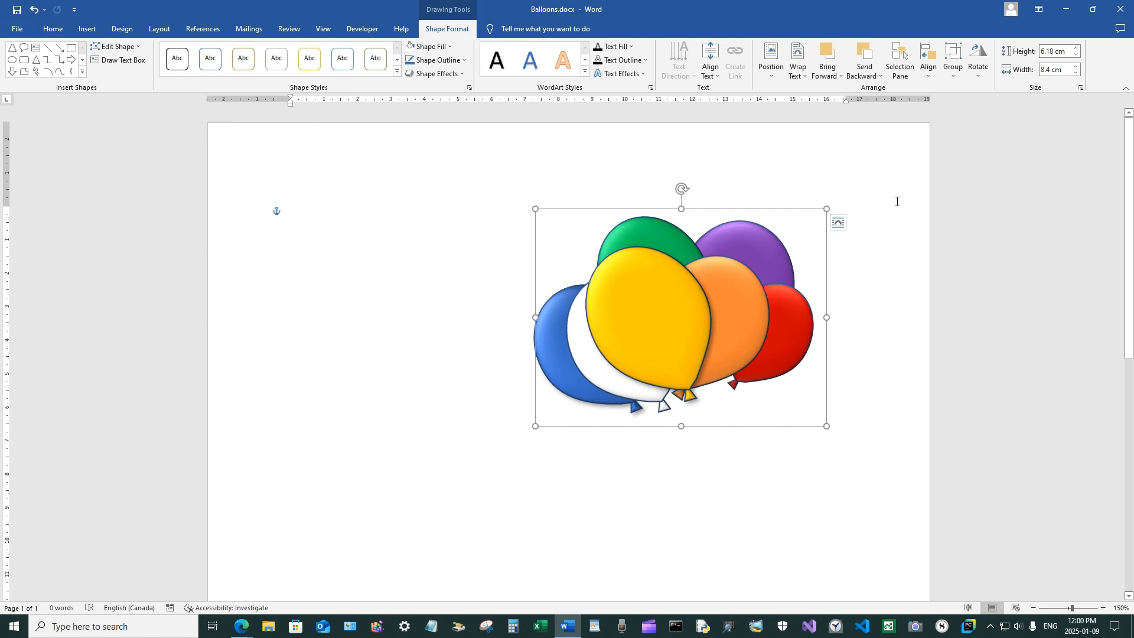
pyautogui.click(706, 473)
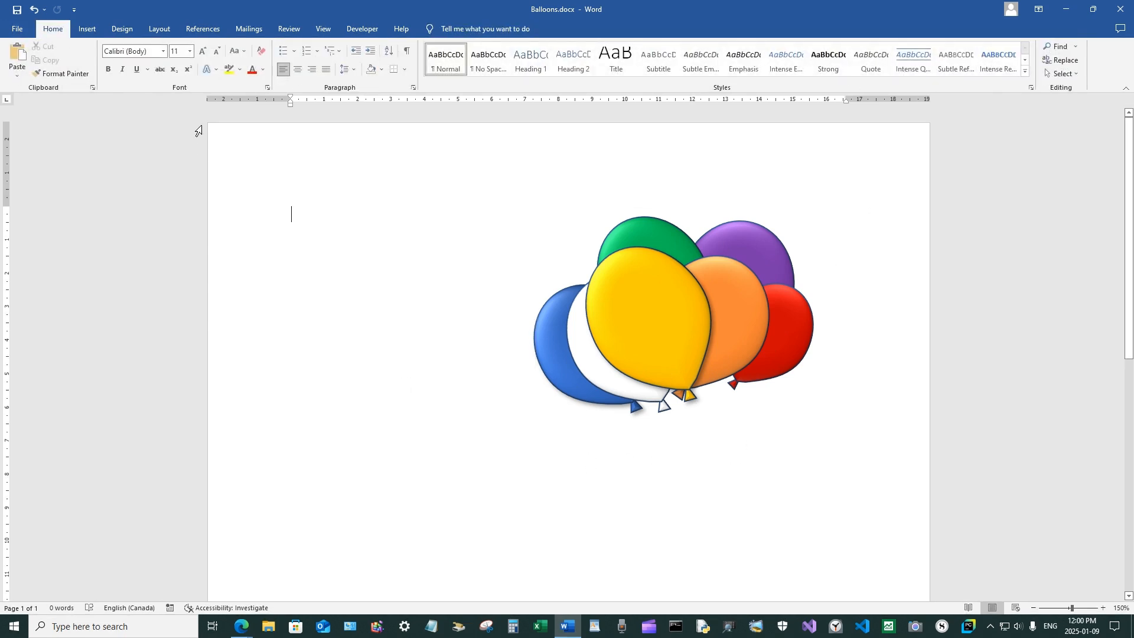
pyautogui.click(89, 29)
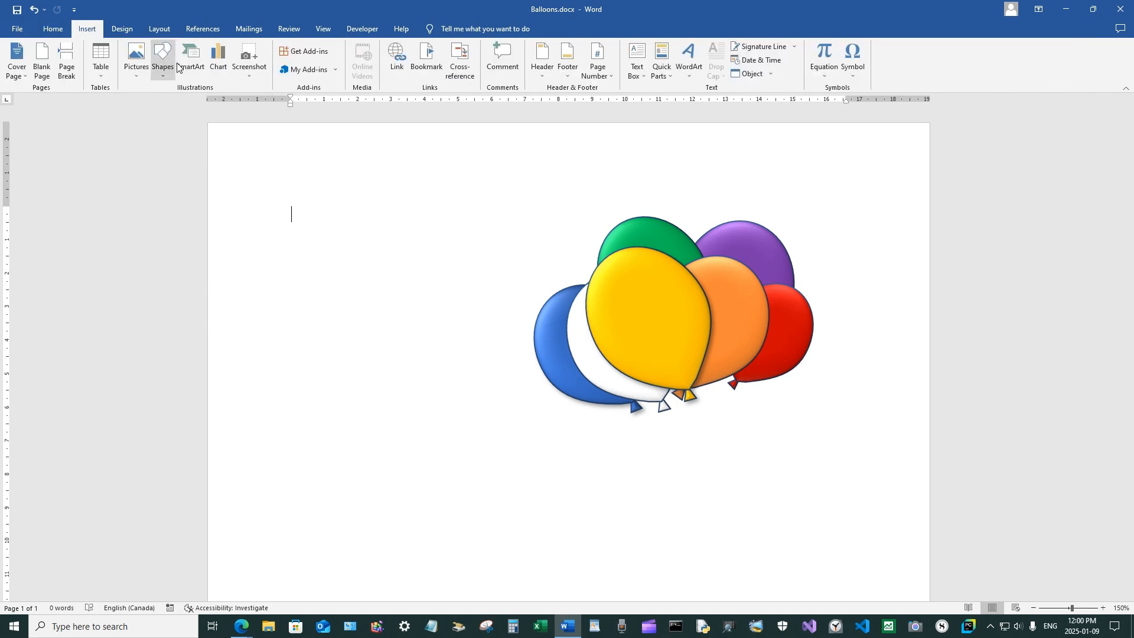
pyautogui.click(165, 59)
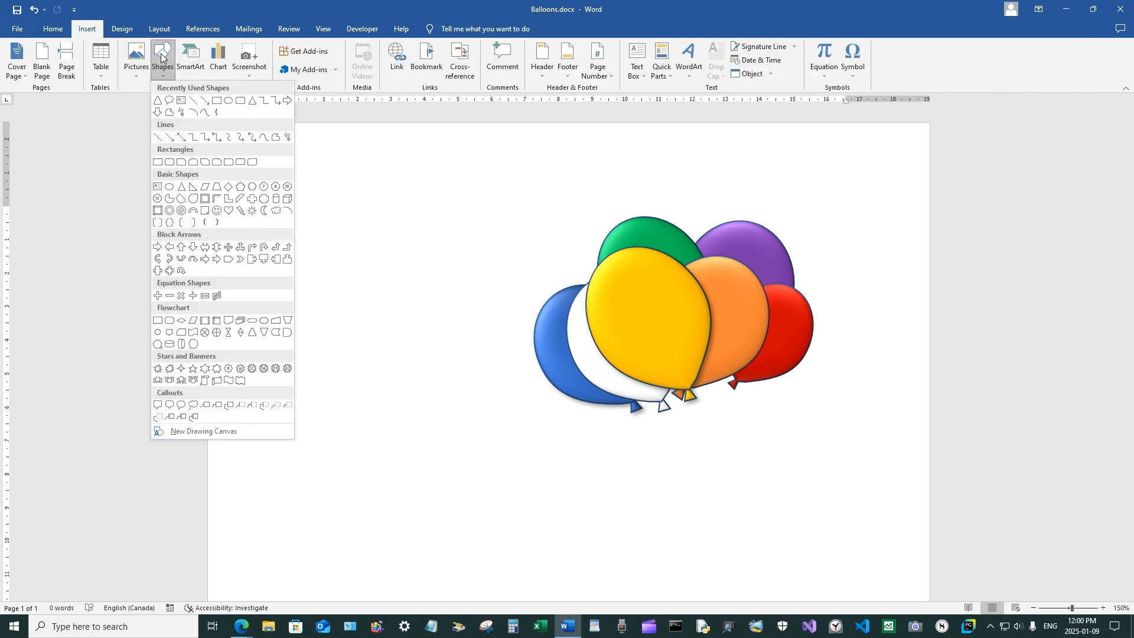
pyautogui.click(205, 112)
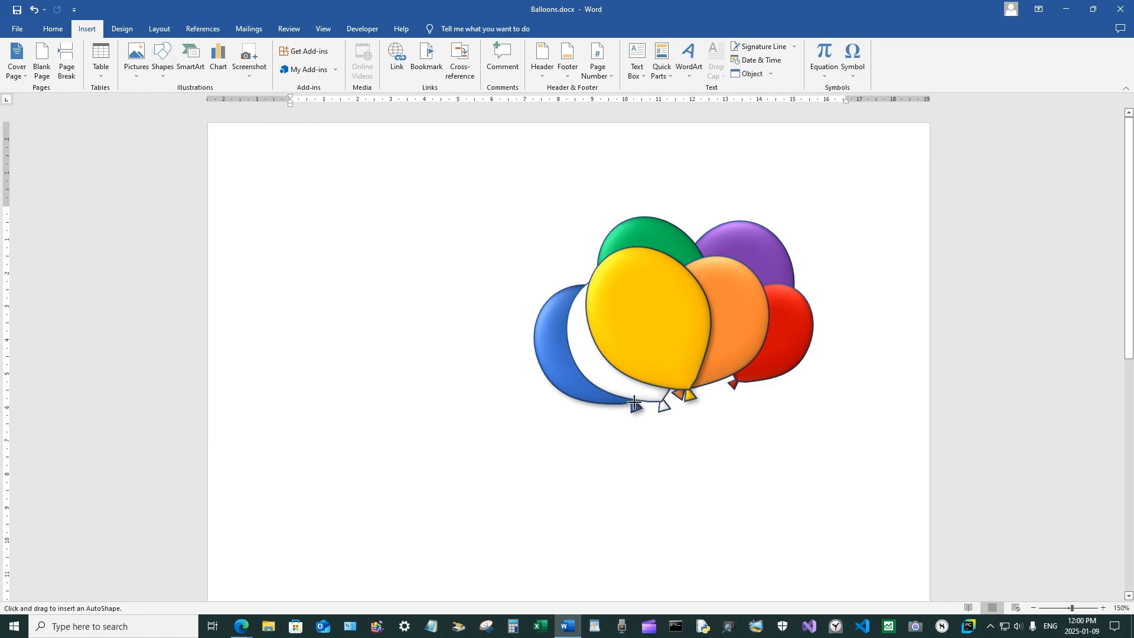
pyautogui.moveTo(632, 401)
pyautogui.mouseDown()
pyautogui.moveTo(706, 478)
pyautogui.moveTo(734, 519)
pyautogui.moveTo(733, 546)
pyautogui.moveTo(488, 218)
pyautogui.moveTo(669, 407)
pyautogui.moveTo(662, 400)
pyautogui.mouseUp()
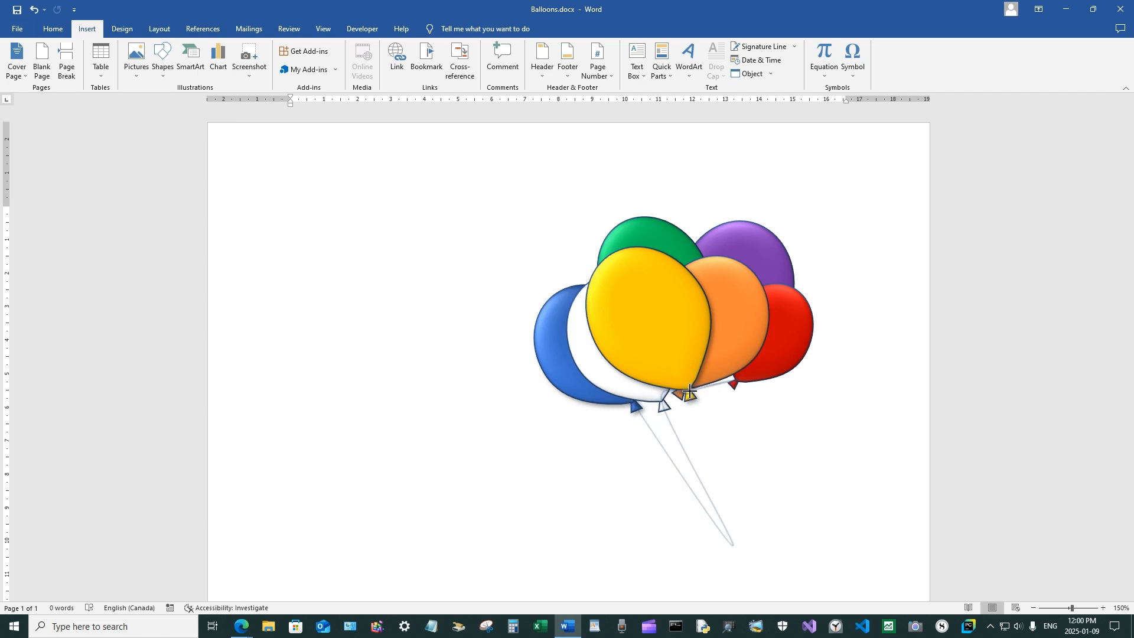
pyautogui.moveTo(688, 405)
pyautogui.mouseDown()
pyautogui.moveTo(716, 524)
pyautogui.moveTo(734, 545)
pyautogui.moveTo(737, 378)
pyautogui.moveTo(732, 548)
pyautogui.mouseUp()
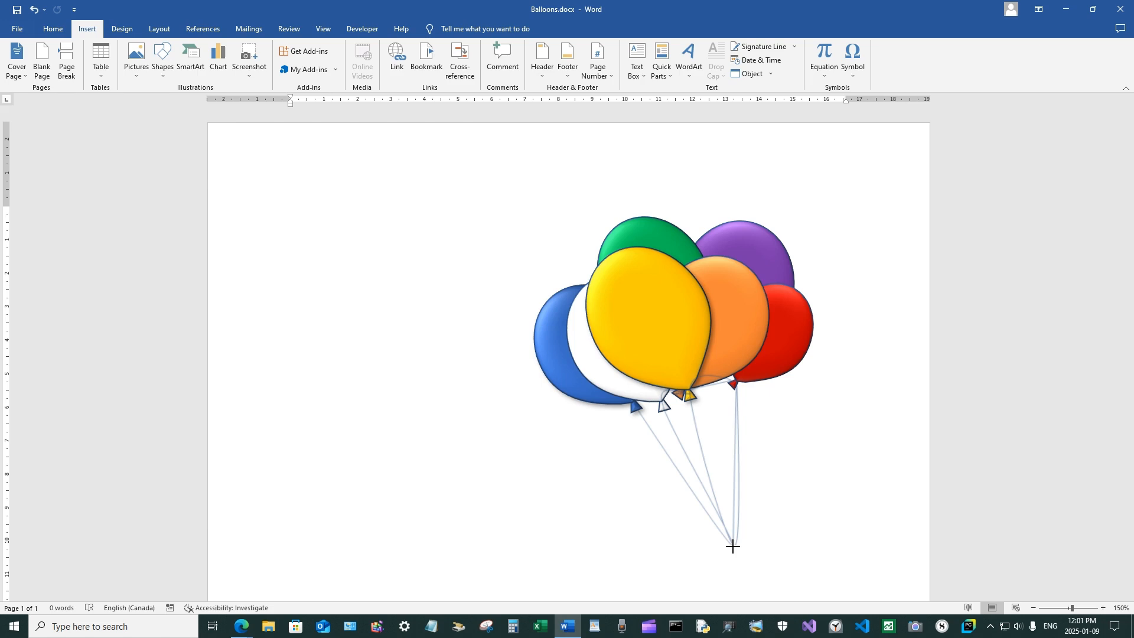
pyautogui.doubleClick(732, 546)
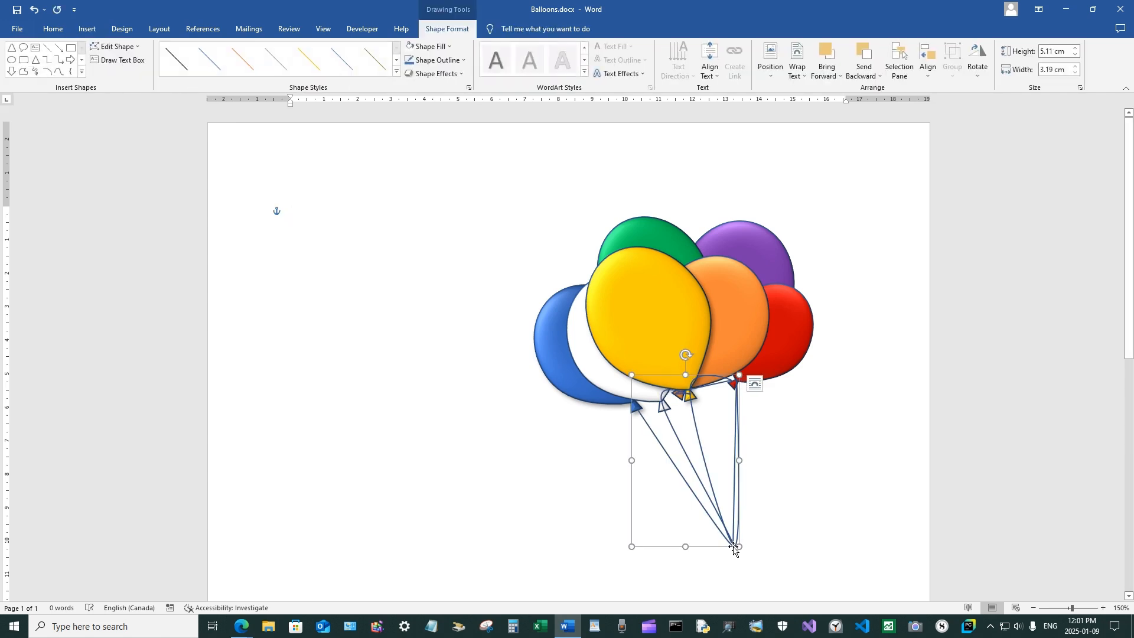
pyautogui.press('Delete')
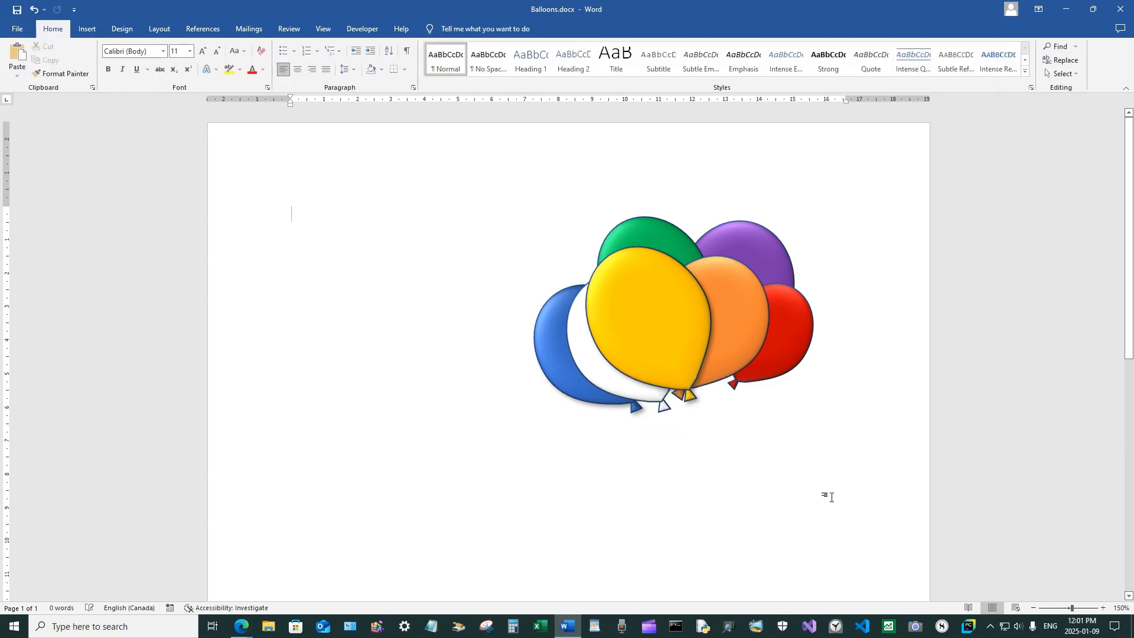
# Step: Draw a straight diagonal line, about 4.94 cm high and 3.12 cm wide, below the blue balloon
pyautogui.click(89, 27)
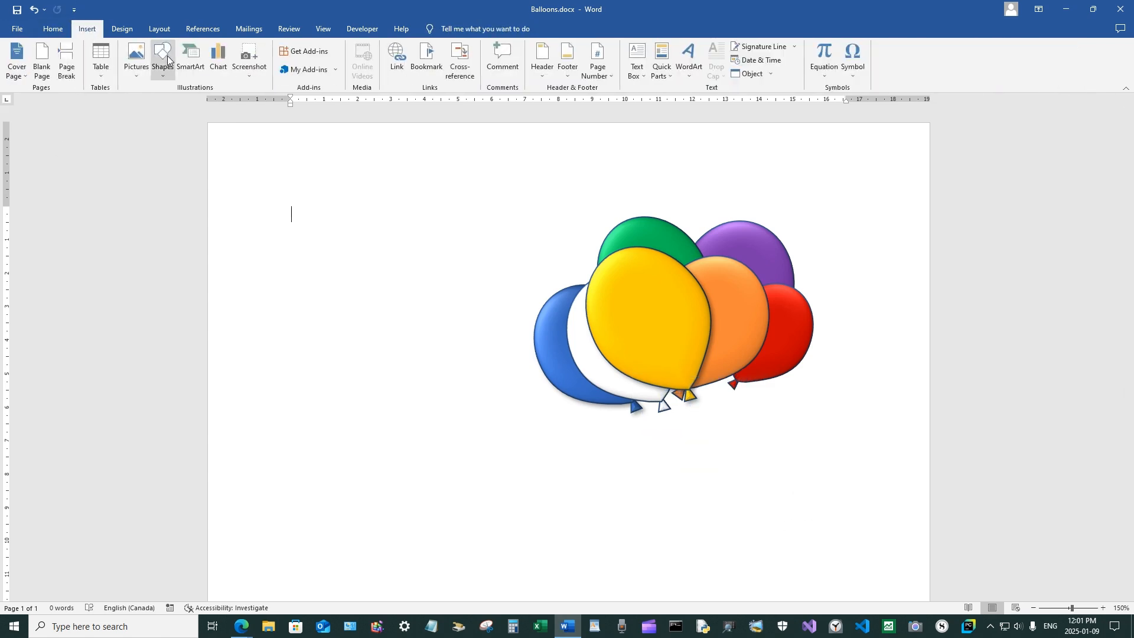
pyautogui.click(165, 60)
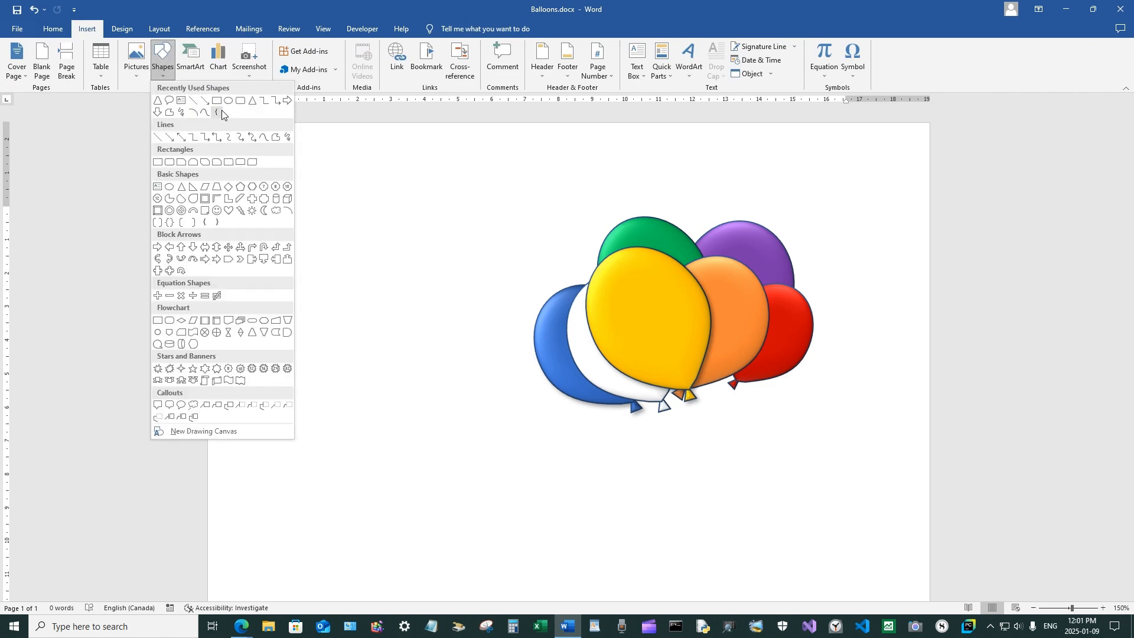
pyautogui.click(192, 101)
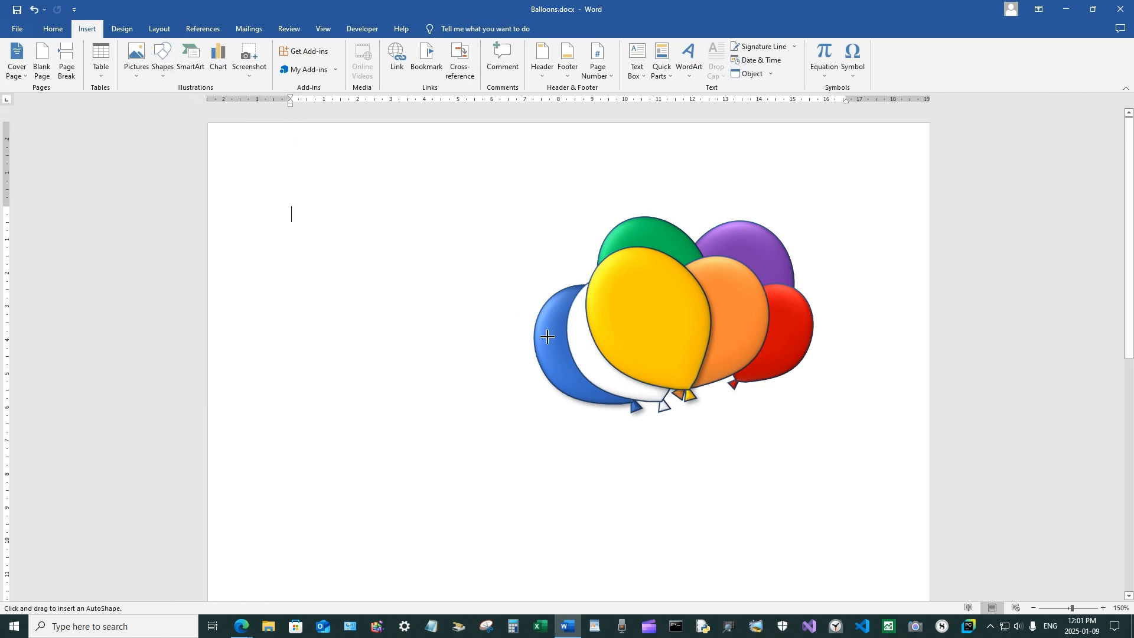
pyautogui.moveTo(498, 390)
pyautogui.mouseDown()
pyautogui.moveTo(559, 516)
pyautogui.moveTo(600, 553)
pyautogui.mouseUp()
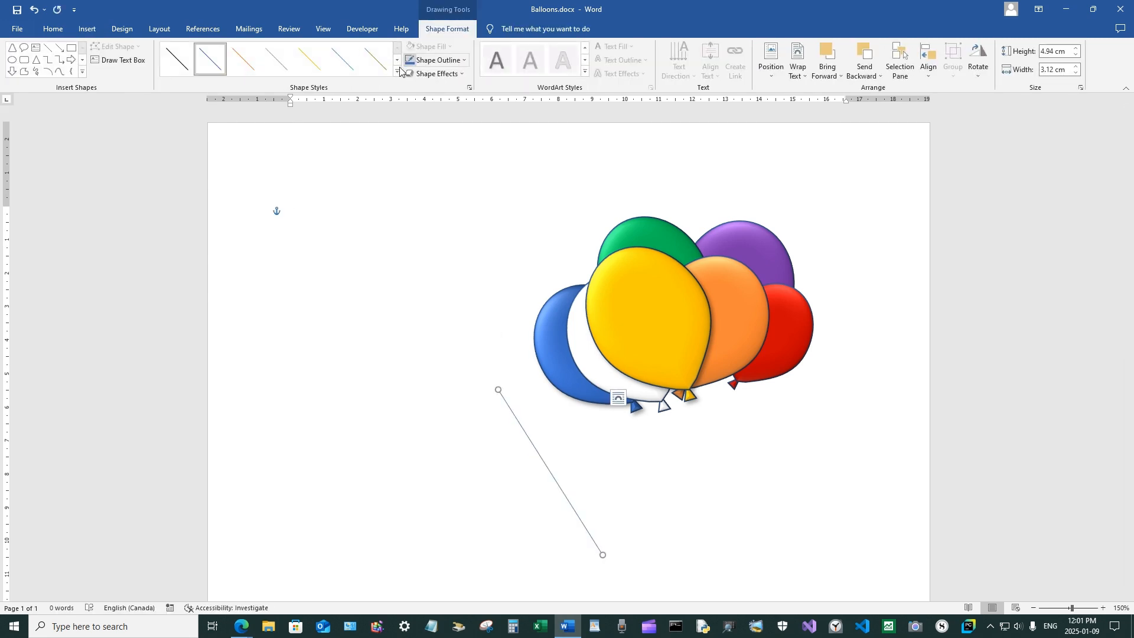
# Step: Style the diagonal line with a ¾ pt outline in a grey shade of White, Background 1
pyautogui.click(181, 63)
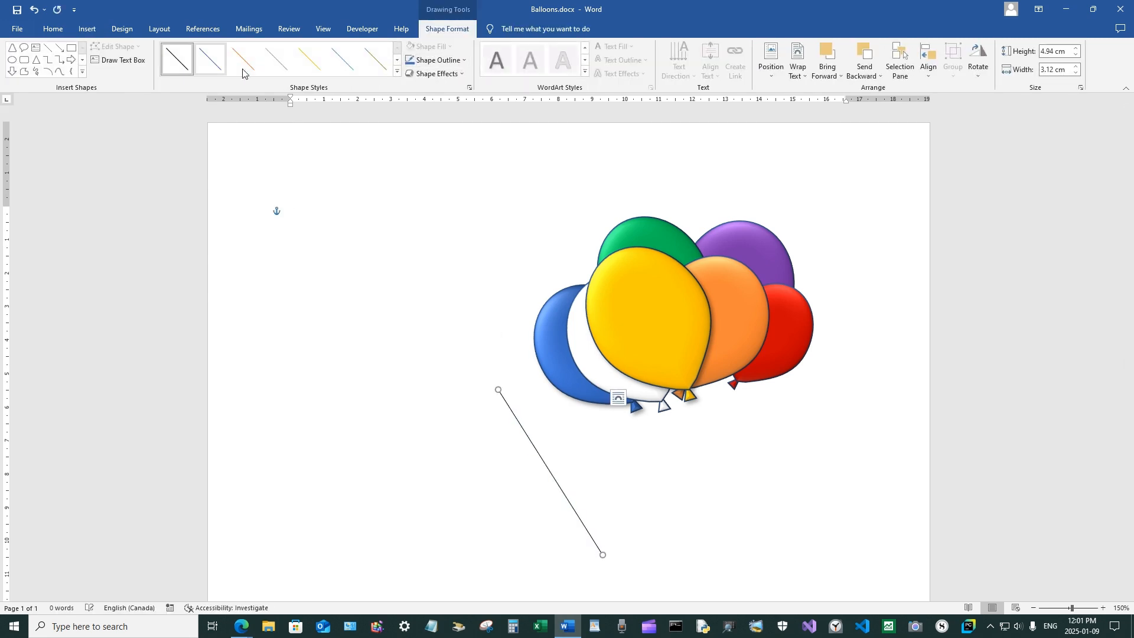
pyautogui.click(439, 59)
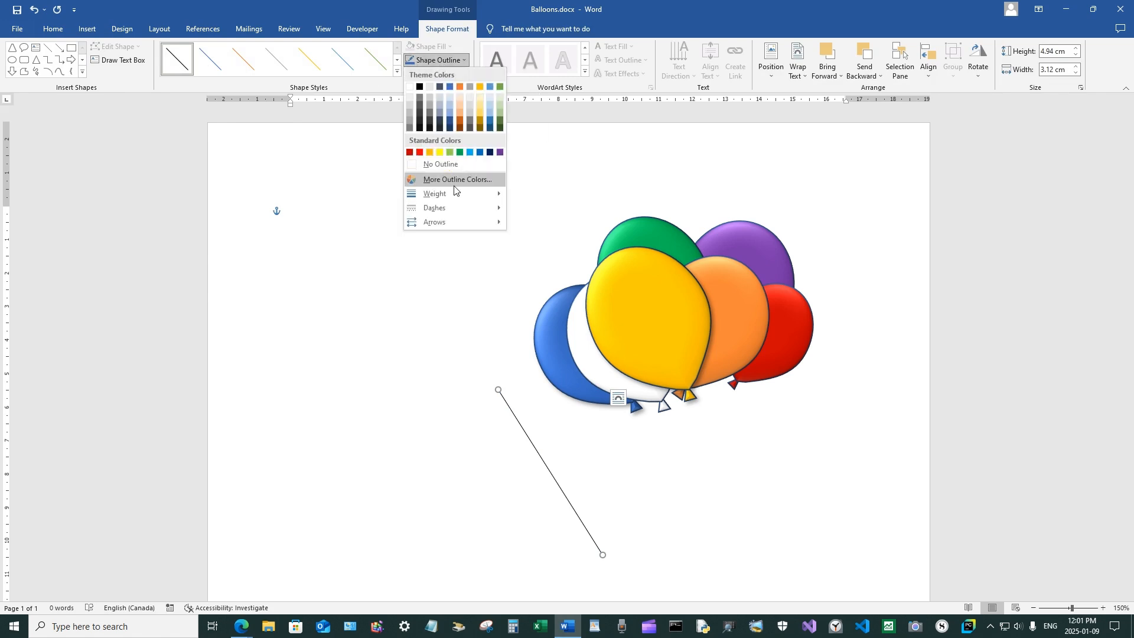
pyautogui.moveTo(455, 193)
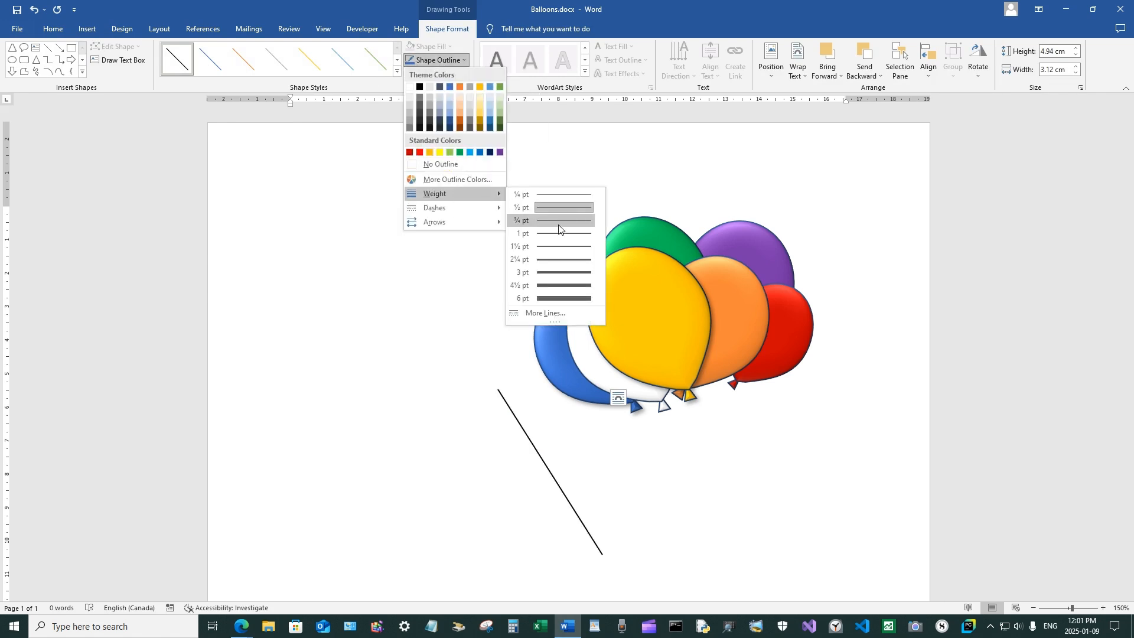
pyautogui.click(559, 225)
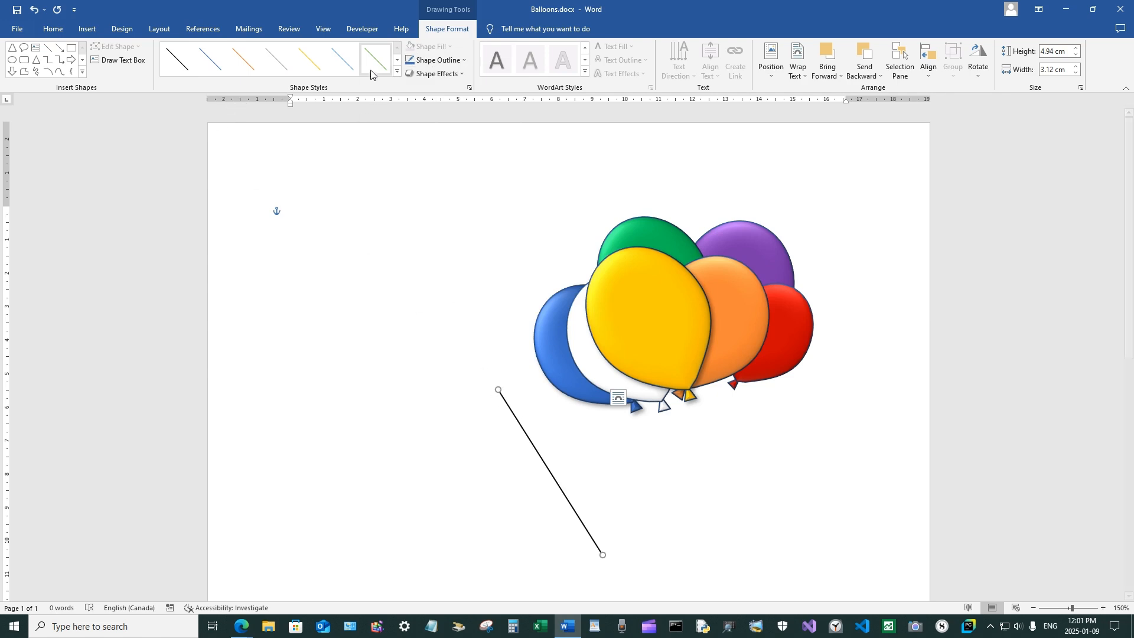
pyautogui.click(426, 59)
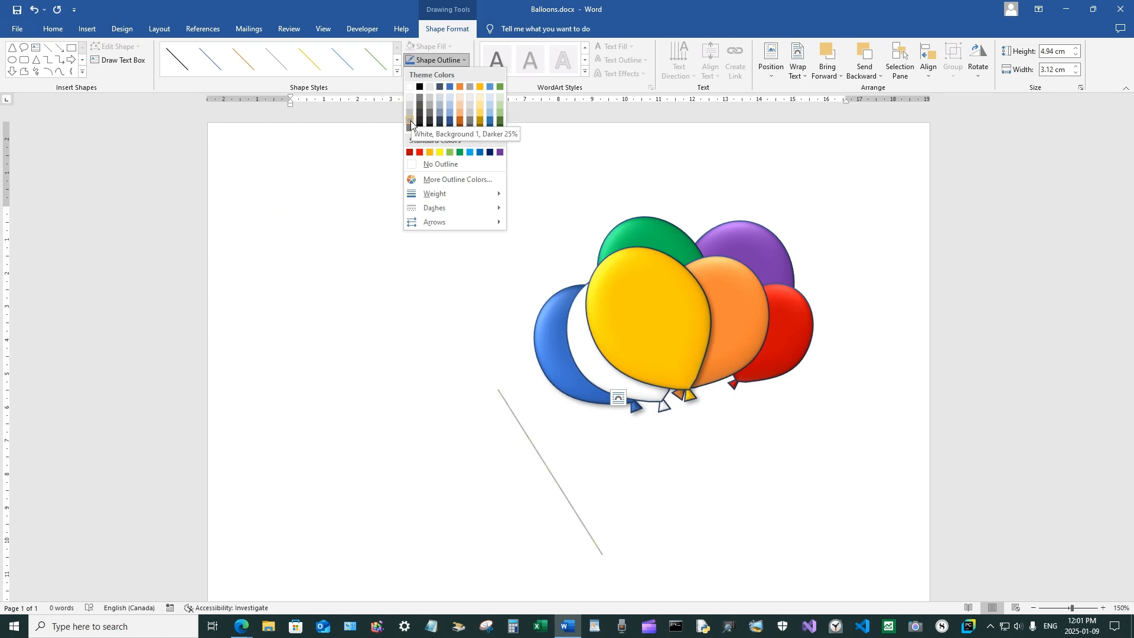
pyautogui.click(410, 114)
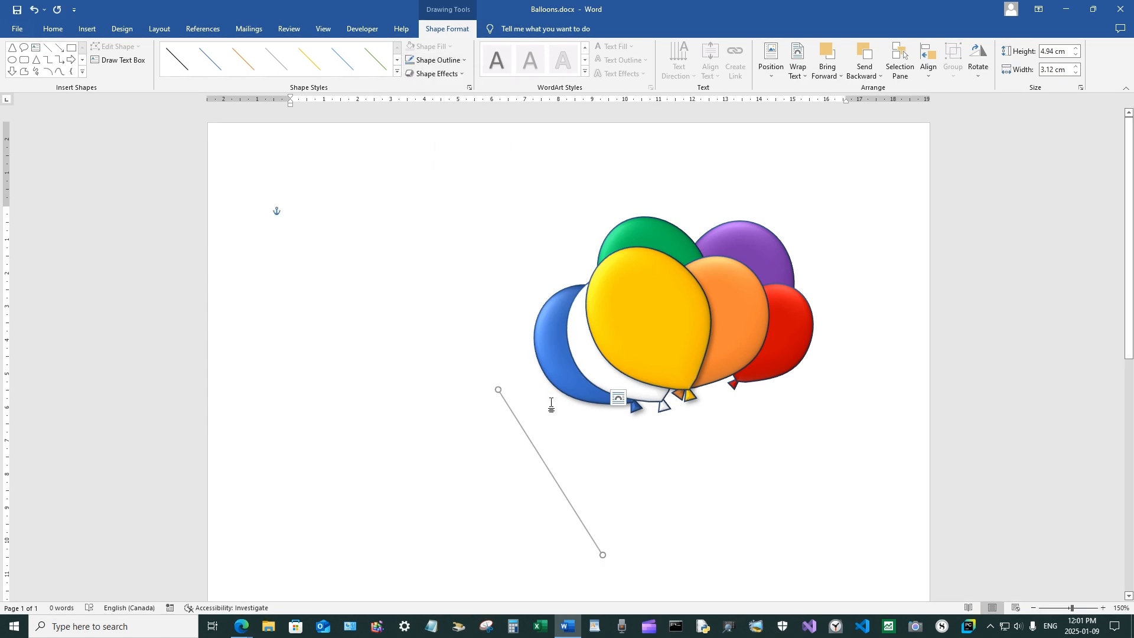
# Step: Fit the line as a string from the blue balloon's knot, about 4.5 by 2.73 cm, and paste four copies of it
pyautogui.moveTo(497, 390); pyautogui.dragTo(634, 400)
pyautogui.moveTo(603, 556); pyautogui.dragTo(725, 550)
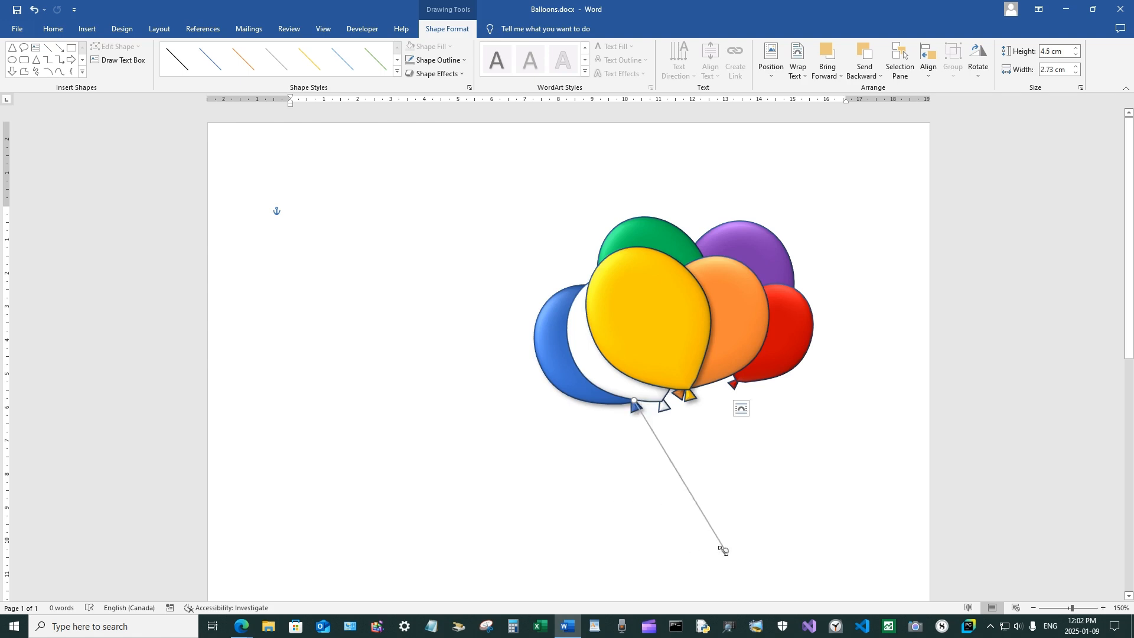
pyautogui.rightClick(690, 495)
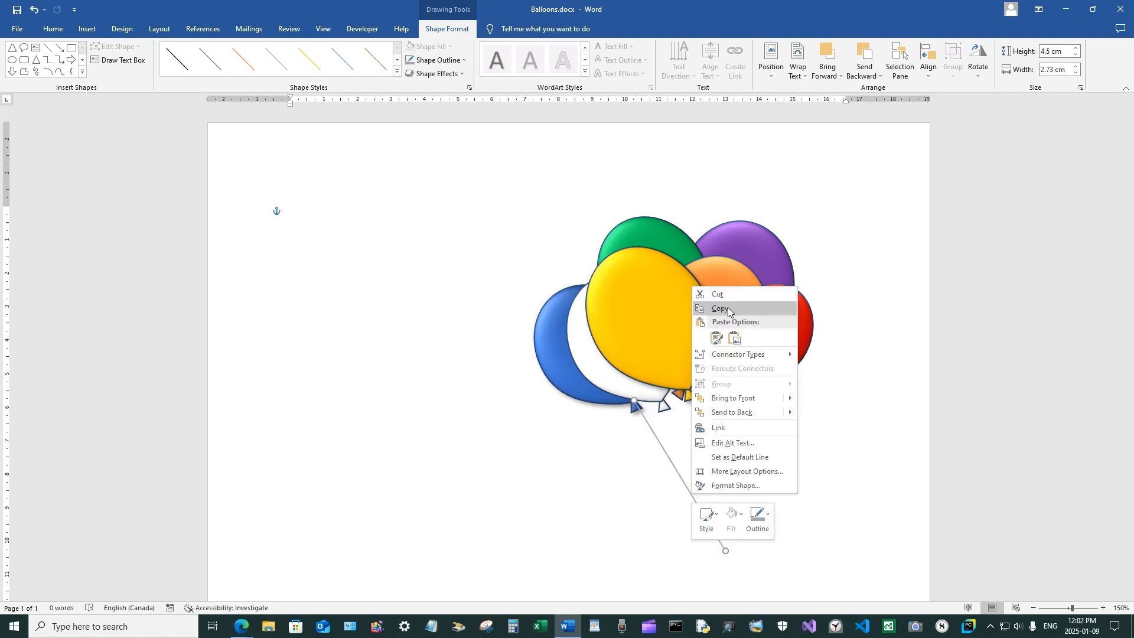
pyautogui.click(727, 308)
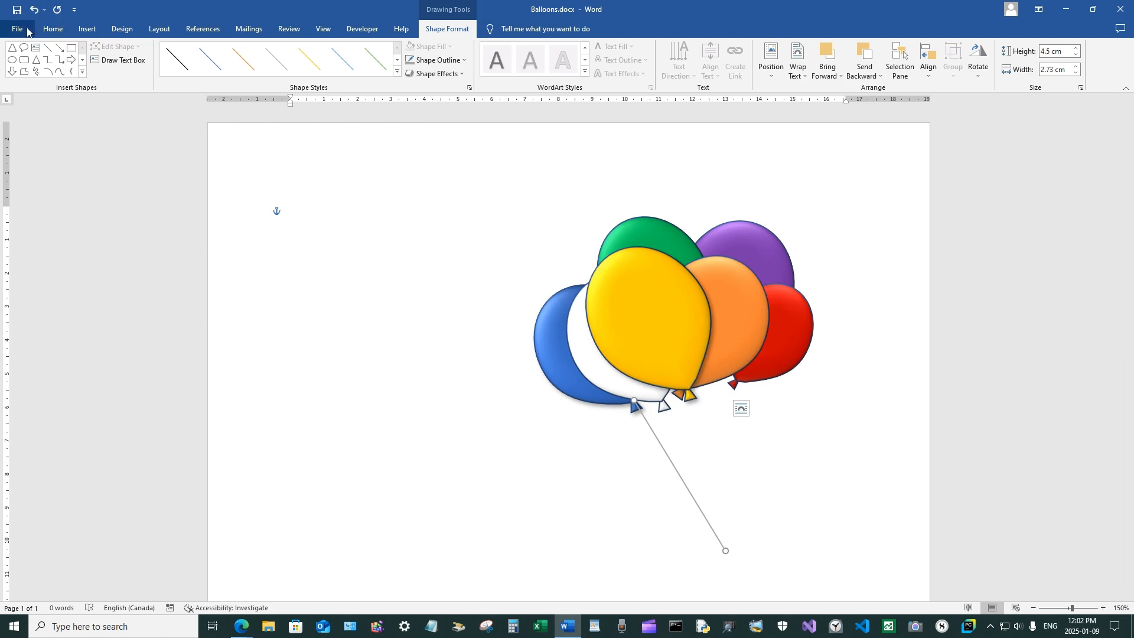
pyautogui.click(55, 29)
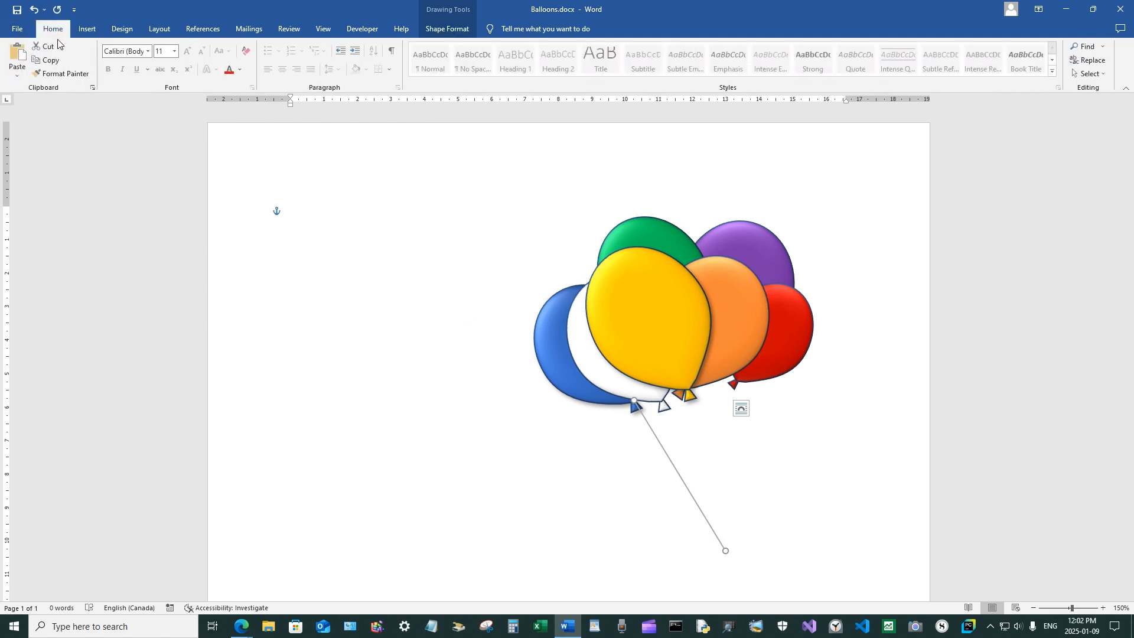
pyautogui.click(14, 56)
pyautogui.click(14, 56)
pyautogui.click(14, 56)
pyautogui.click(14, 56)
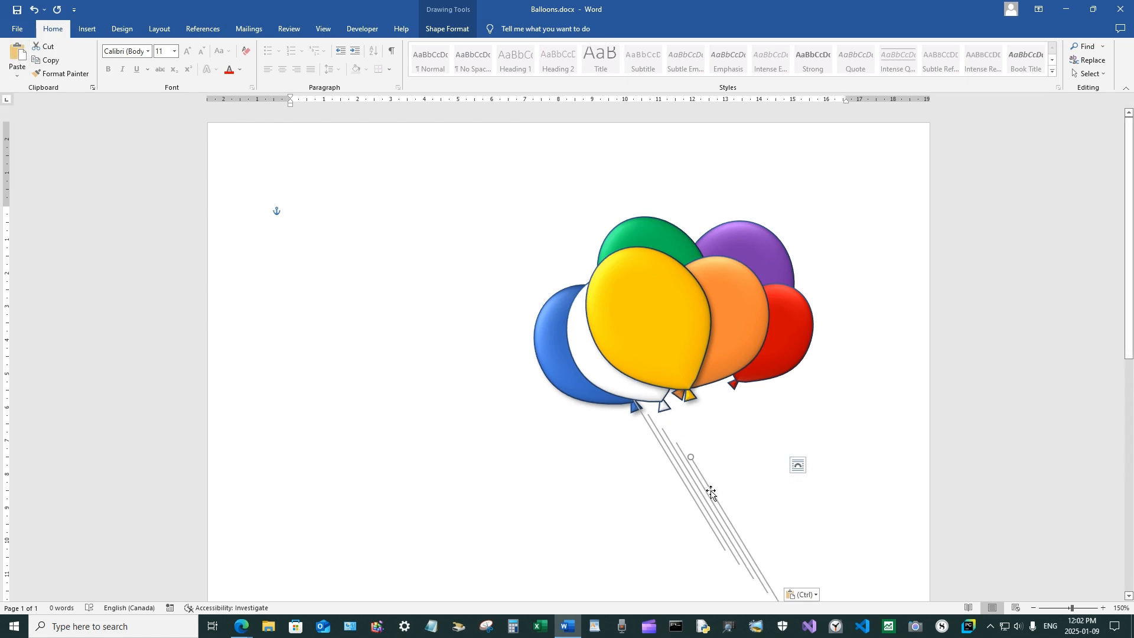
# Step: Move the four copied strings so their upper ends meet the knots of the red, yellow, orange and white balloons
pyautogui.moveTo(712, 491); pyautogui.dragTo(756, 417)
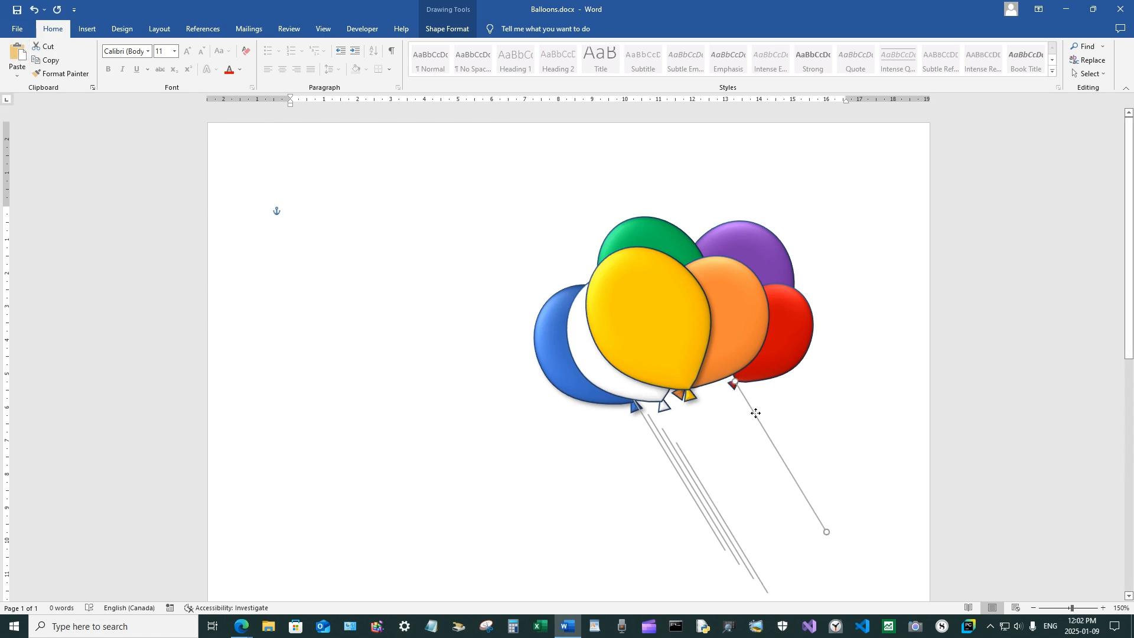
pyautogui.moveTo(691, 471); pyautogui.dragTo(705, 418)
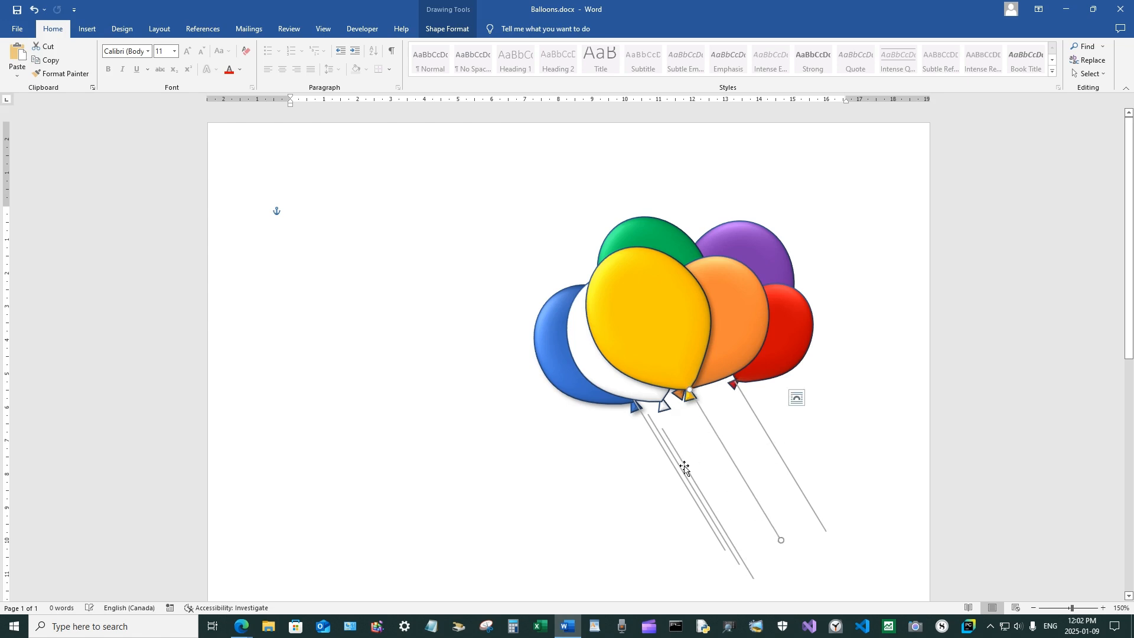
pyautogui.moveTo(685, 468); pyautogui.dragTo(686, 443)
# Step: Gather the lower ends of the strings near the blue balloon's string end and fine-tune that string's upper end on its knot
pyautogui.scroll(-3, 817, 438)
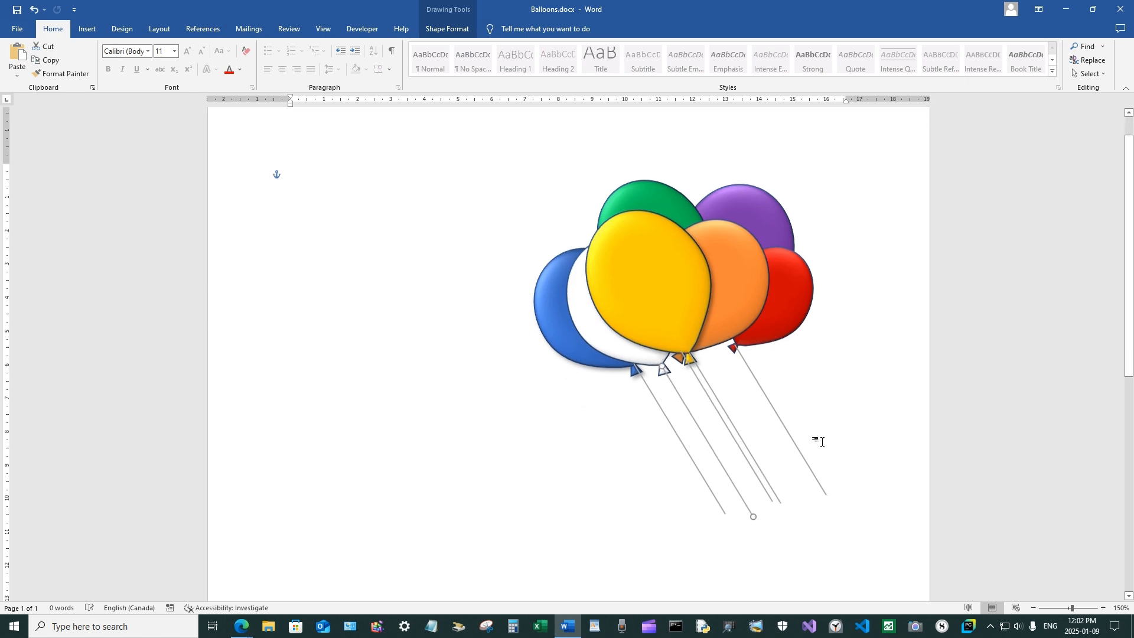
pyautogui.click(701, 387)
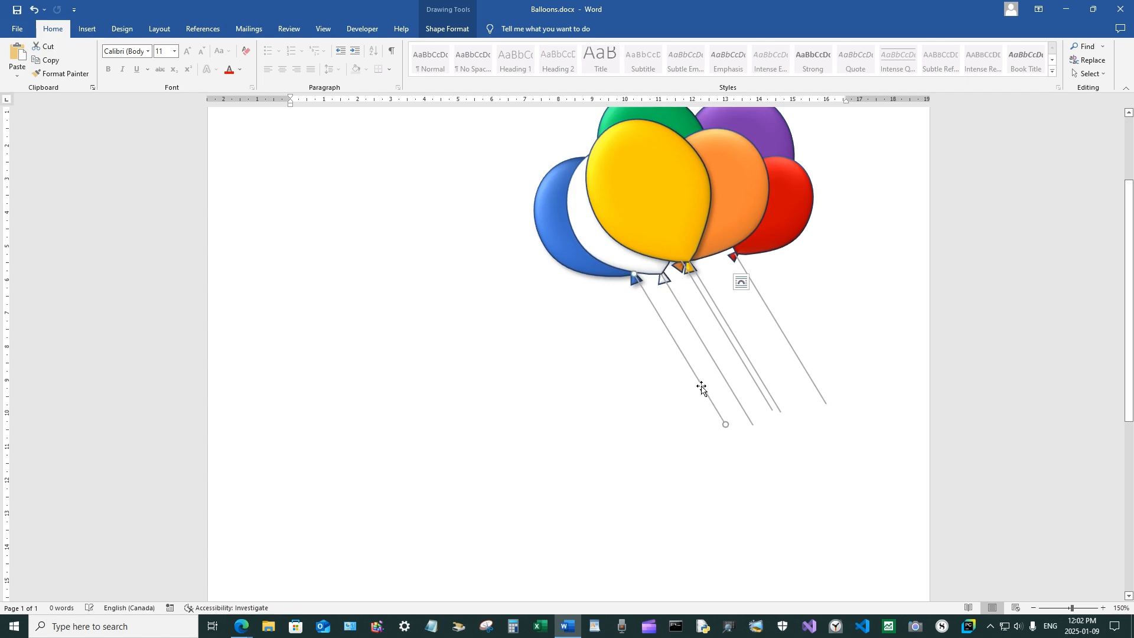
pyautogui.click(754, 423)
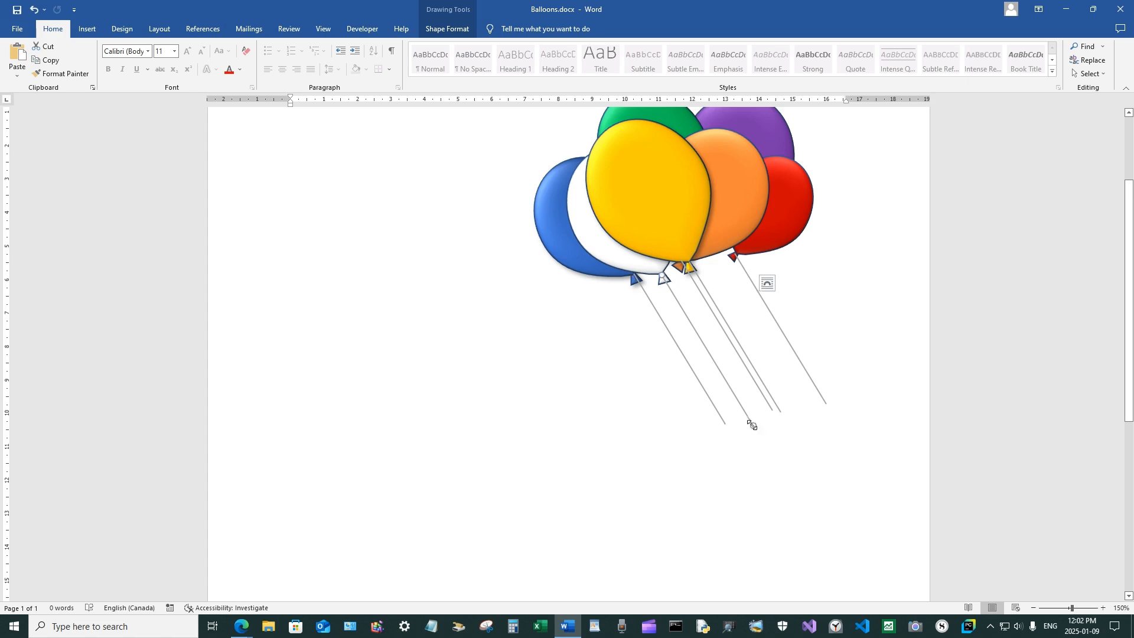
pyautogui.moveTo(751, 423); pyautogui.dragTo(720, 419)
pyautogui.click(775, 411)
pyautogui.click(825, 401)
pyautogui.moveTo(825, 401); pyautogui.dragTo(713, 420)
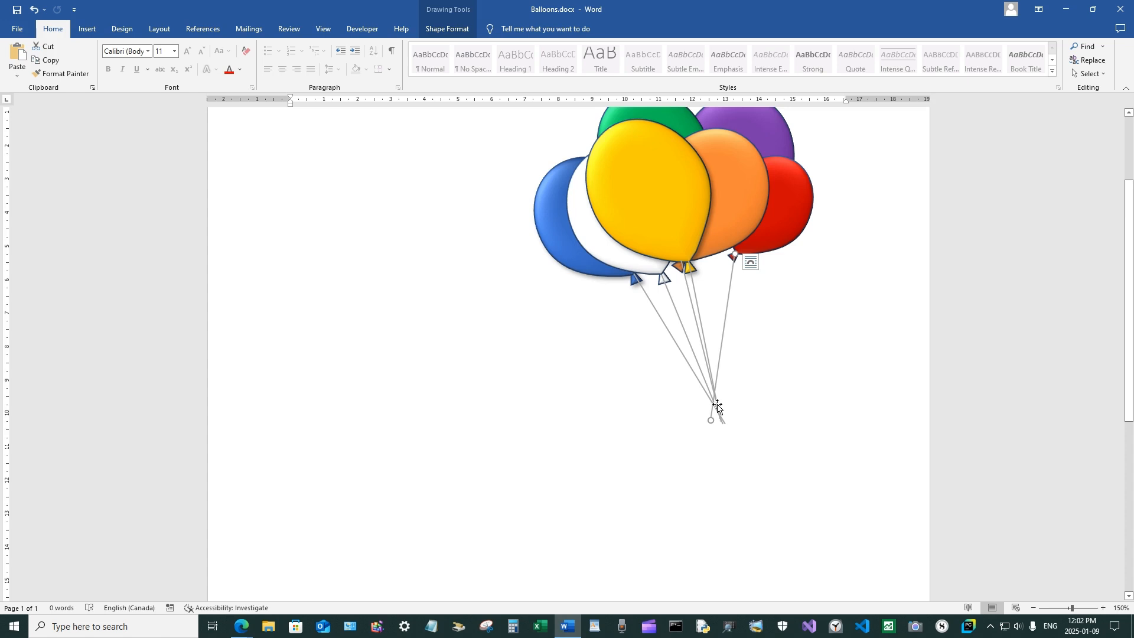
pyautogui.click(706, 349)
pyautogui.moveTo(716, 421); pyautogui.dragTo(713, 425)
pyautogui.click(795, 402)
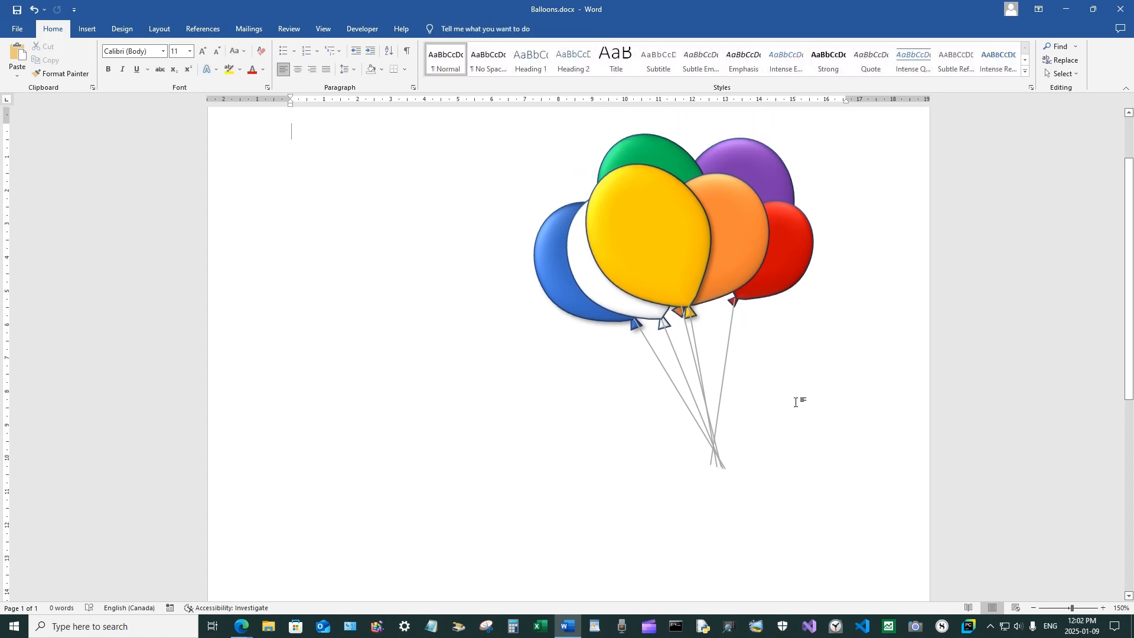
pyautogui.click(639, 332)
pyautogui.moveTo(634, 320); pyautogui.dragTo(636, 322)
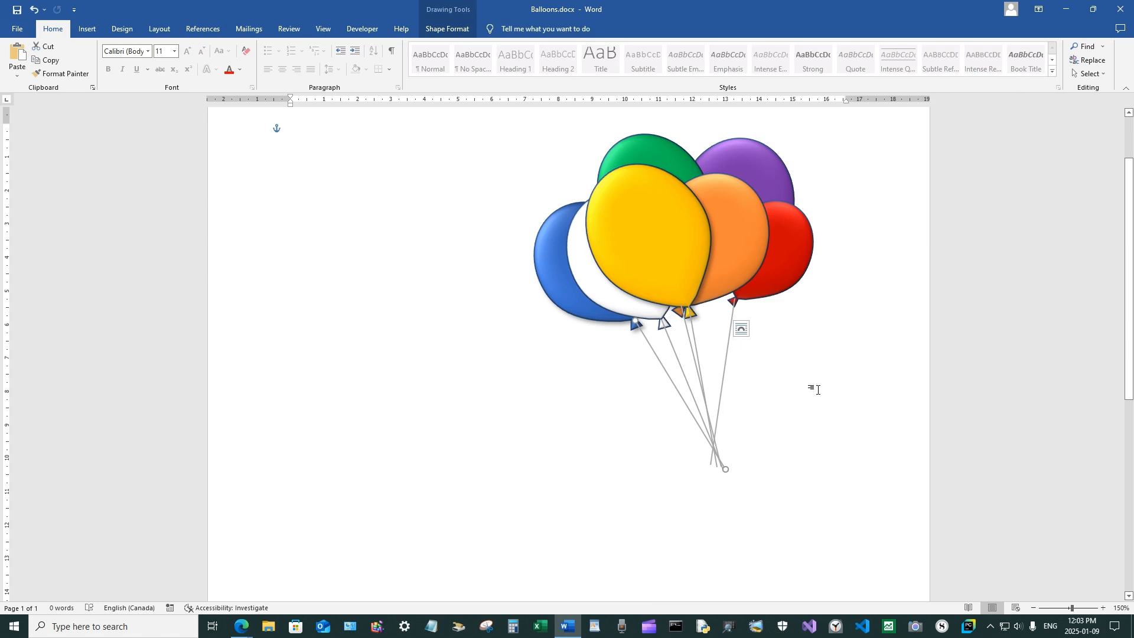
# Step: Select all five strings together and recolour their outlines with the darkest grey shade of White, Background 1
pyautogui.keyDown('shift'); pyautogui.click(682, 371); pyautogui.keyUp('shift')
pyautogui.keyDown('shift'); pyautogui.click(697, 352); pyautogui.keyUp('shift')
pyautogui.keyDown('shift'); pyautogui.click(726, 352); pyautogui.keyUp('shift')
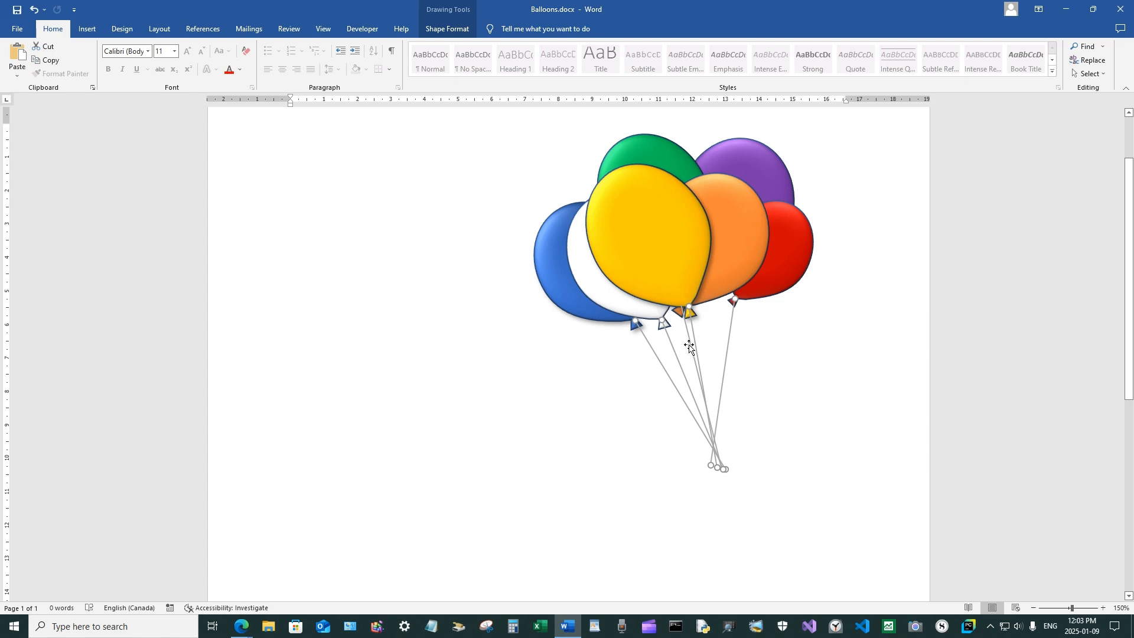
pyautogui.keyDown('shift'); pyautogui.click(688, 341); pyautogui.keyUp('shift')
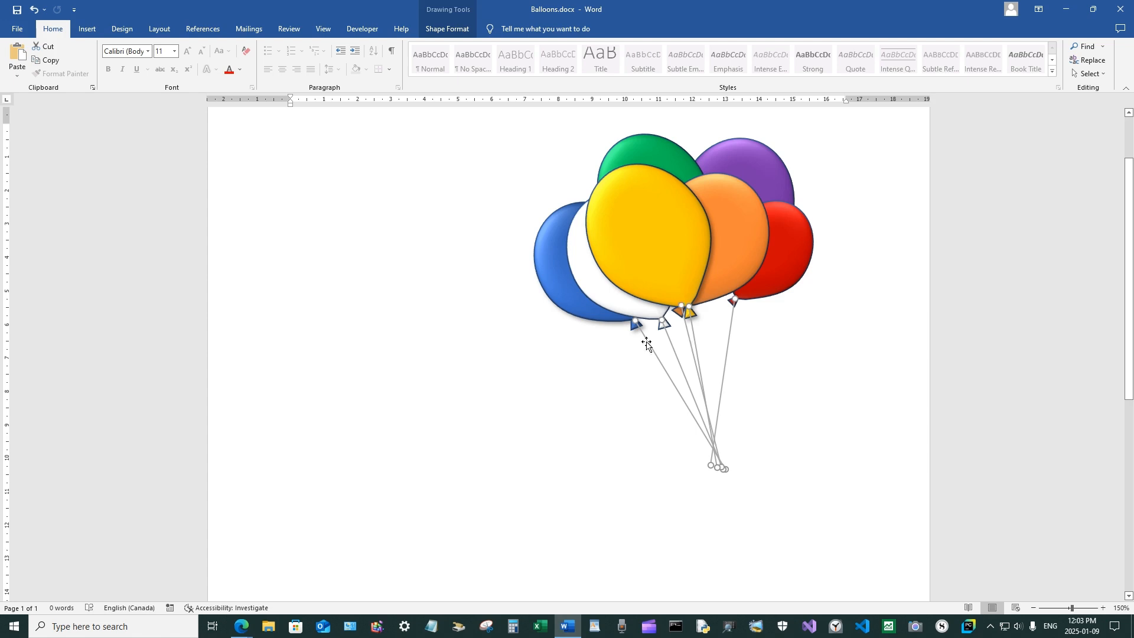
pyautogui.click(444, 29)
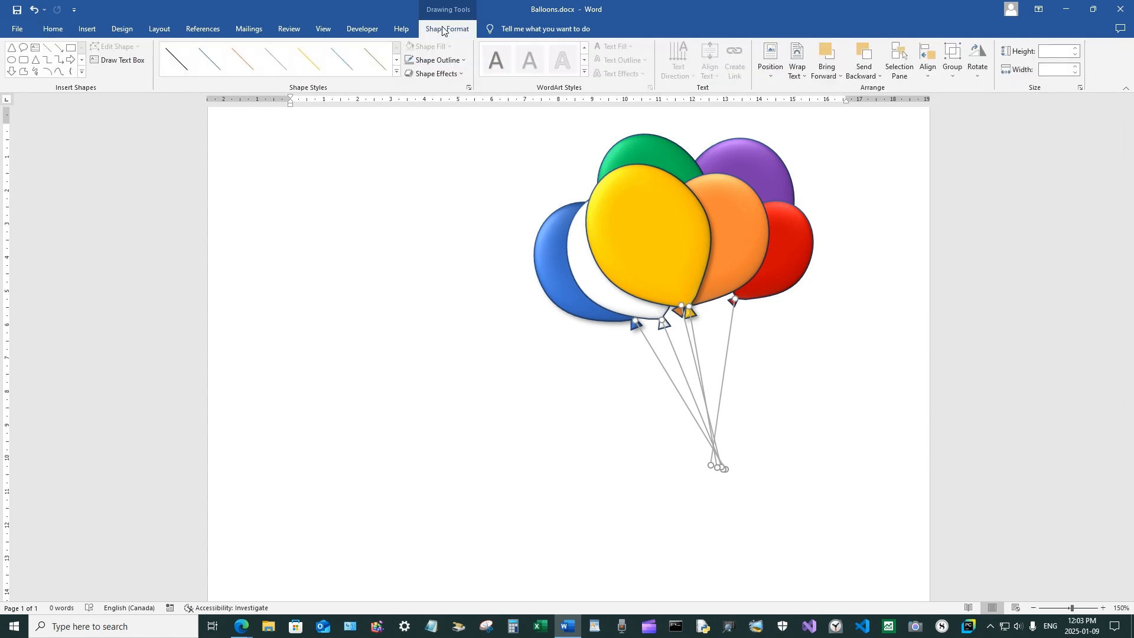
pyautogui.click(432, 61)
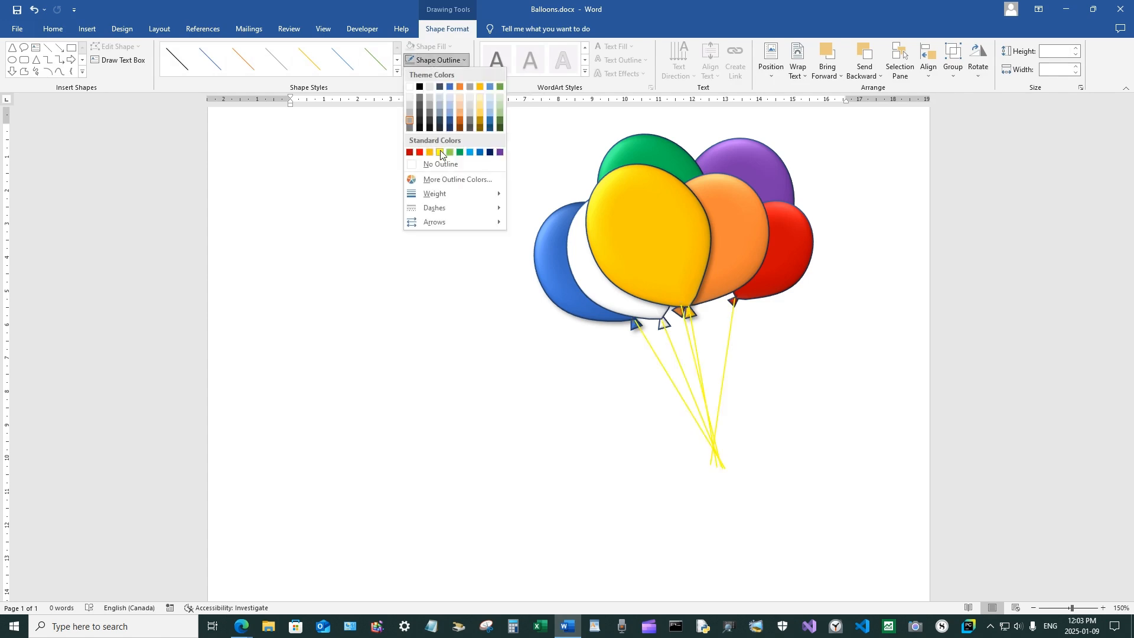
pyautogui.click(408, 127)
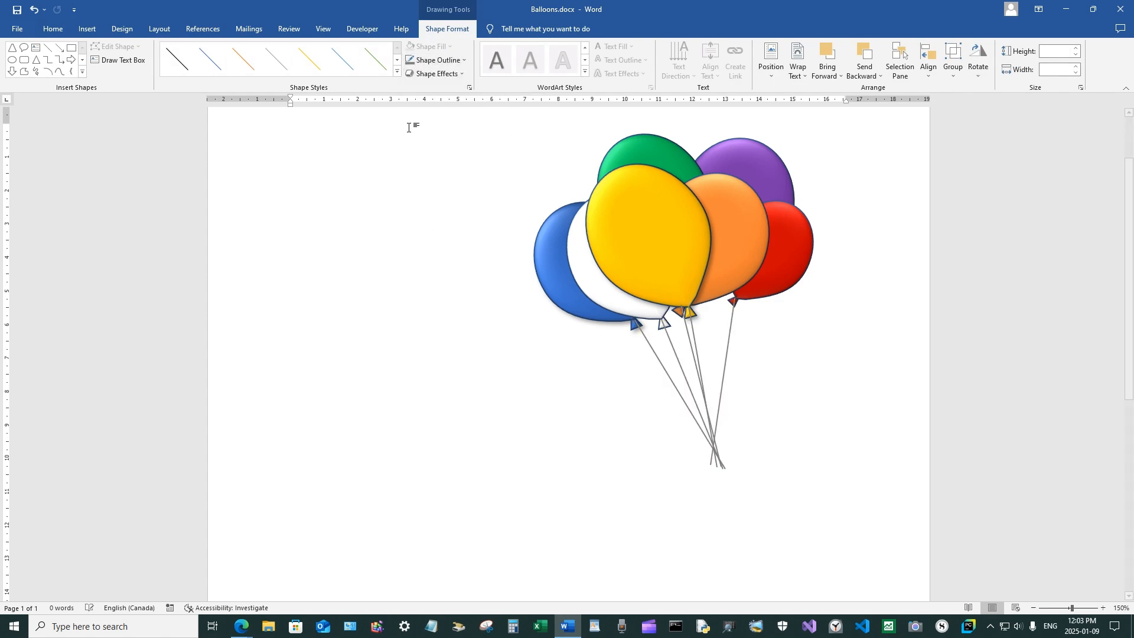
pyautogui.click(497, 395)
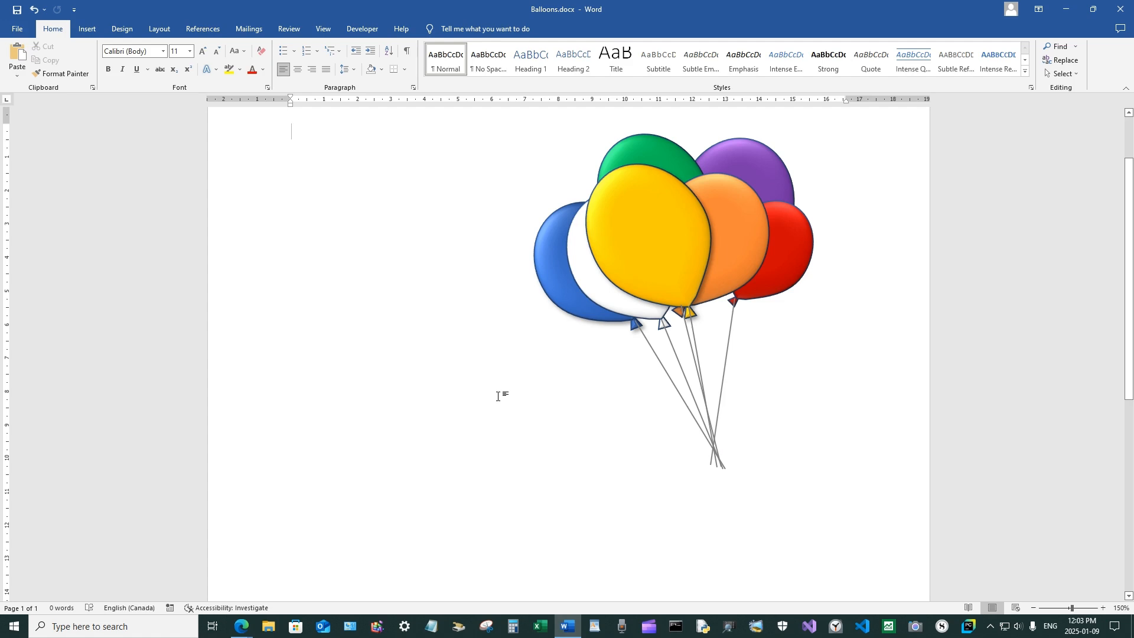
# Step: Select the balloon bunch together with all five strings and group them into one object
pyautogui.click(1065, 76)
pyautogui.click(1009, 103)
pyautogui.moveTo(527, 126)
pyautogui.mouseDown()
pyautogui.moveTo(871, 314)
pyautogui.moveTo(861, 512)
pyautogui.mouseUp()
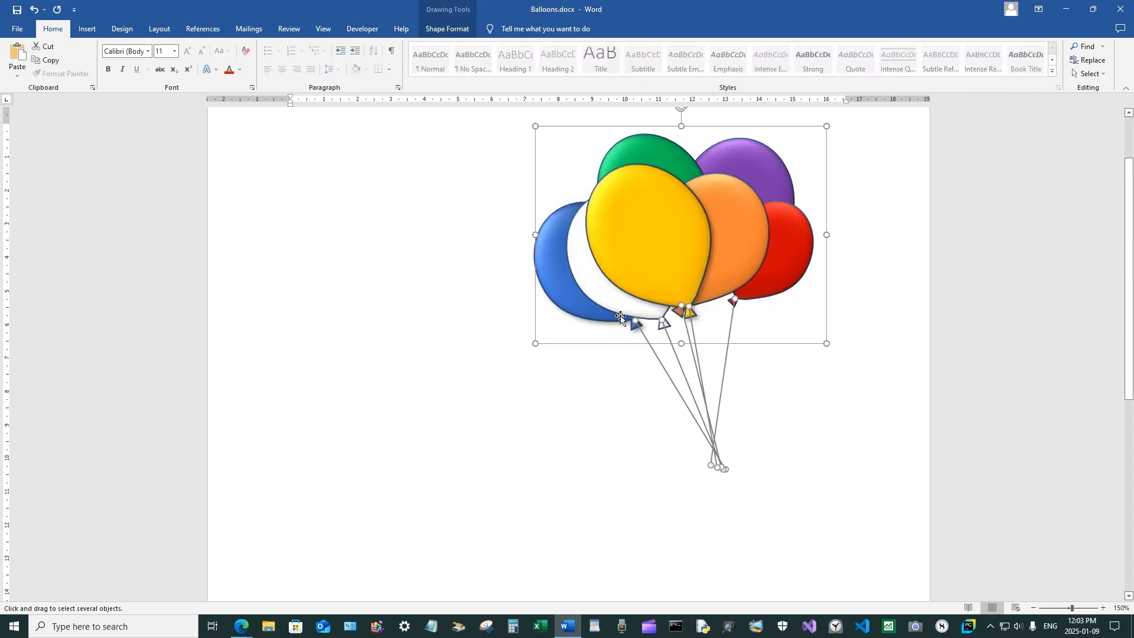
pyautogui.click(457, 31)
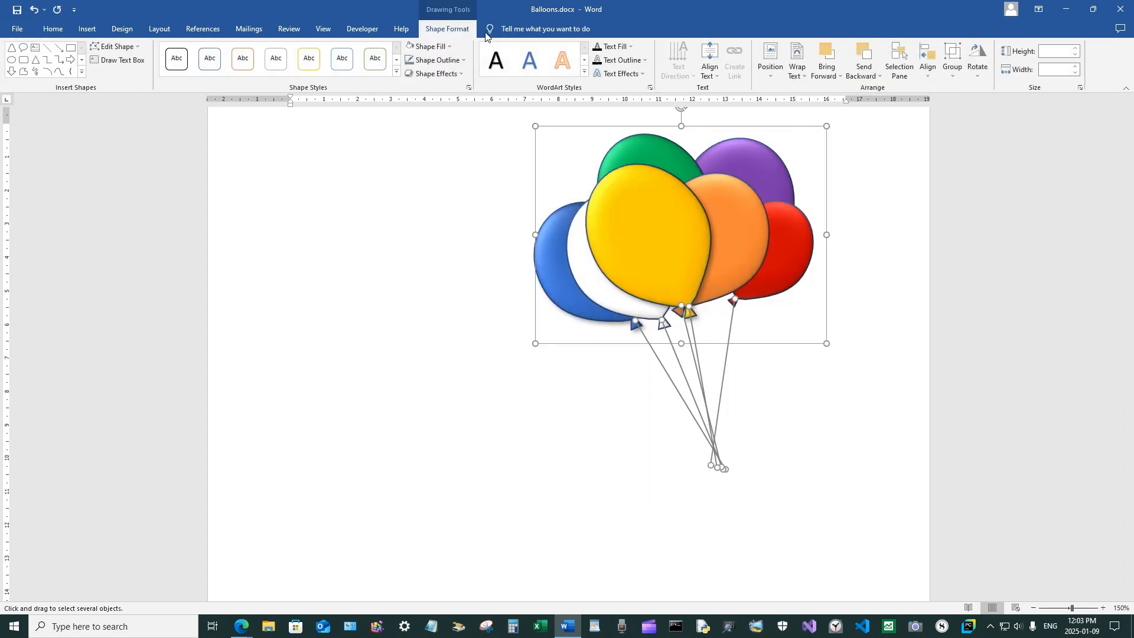
pyautogui.click(952, 59)
pyautogui.click(960, 86)
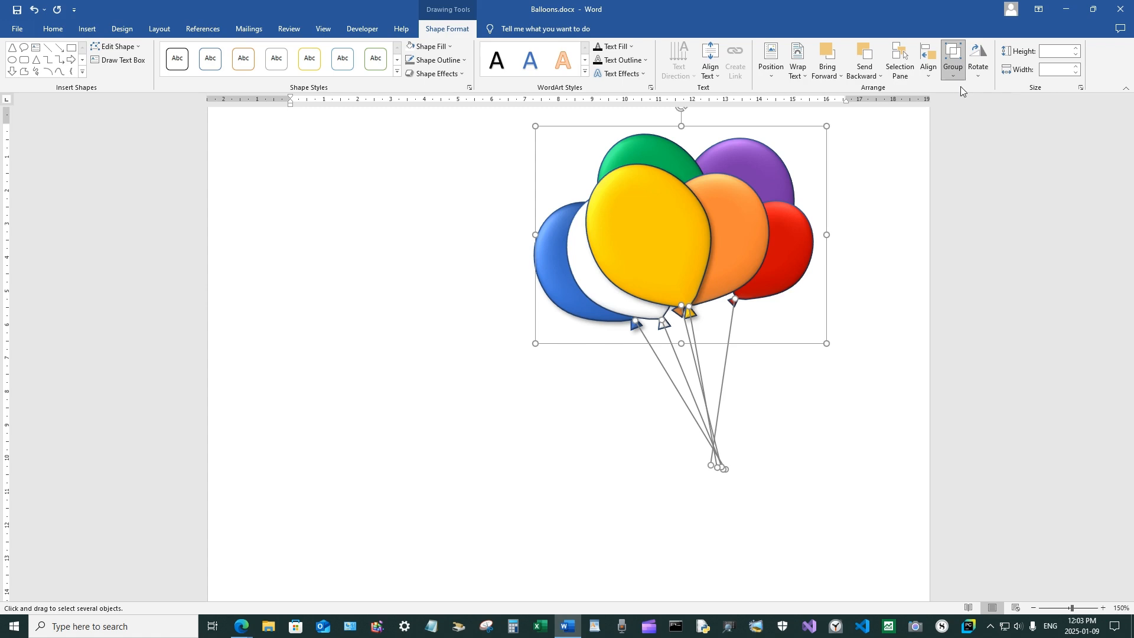
# Step: Set the layout of the grouped balloons and strings to Fix position on page and deselect the group
pyautogui.click(840, 144)
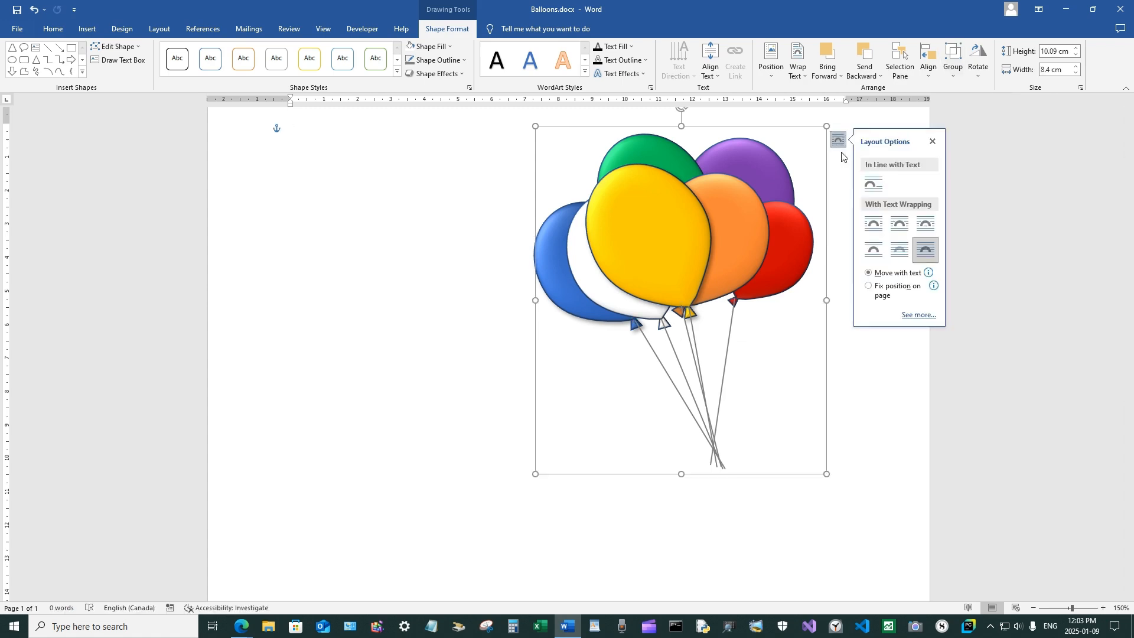
pyautogui.click(897, 295)
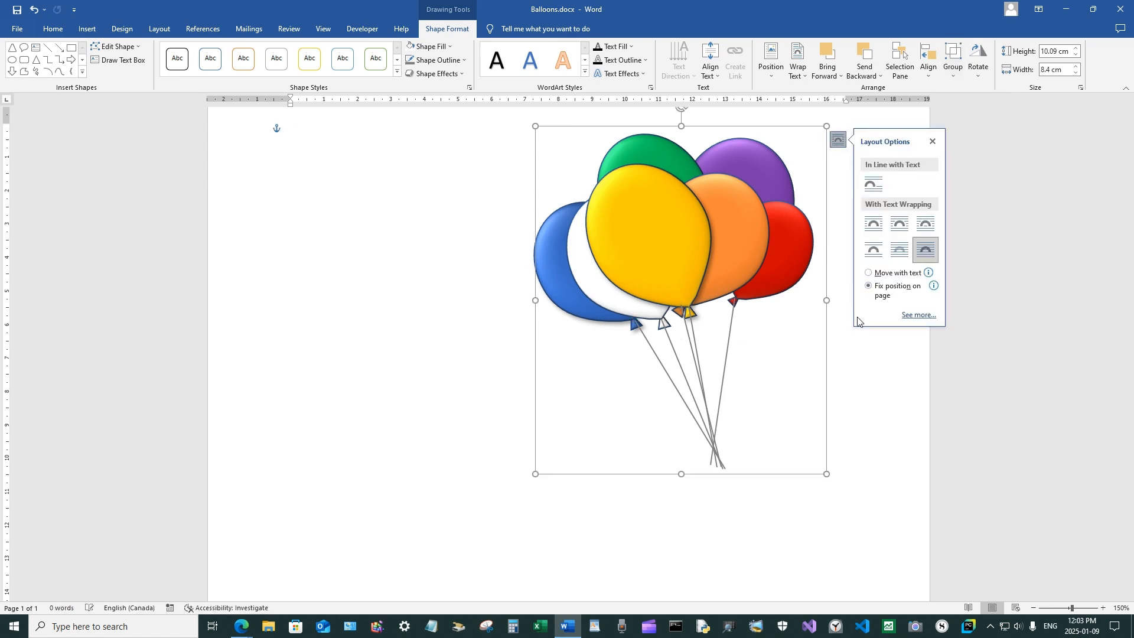
pyautogui.click(870, 364)
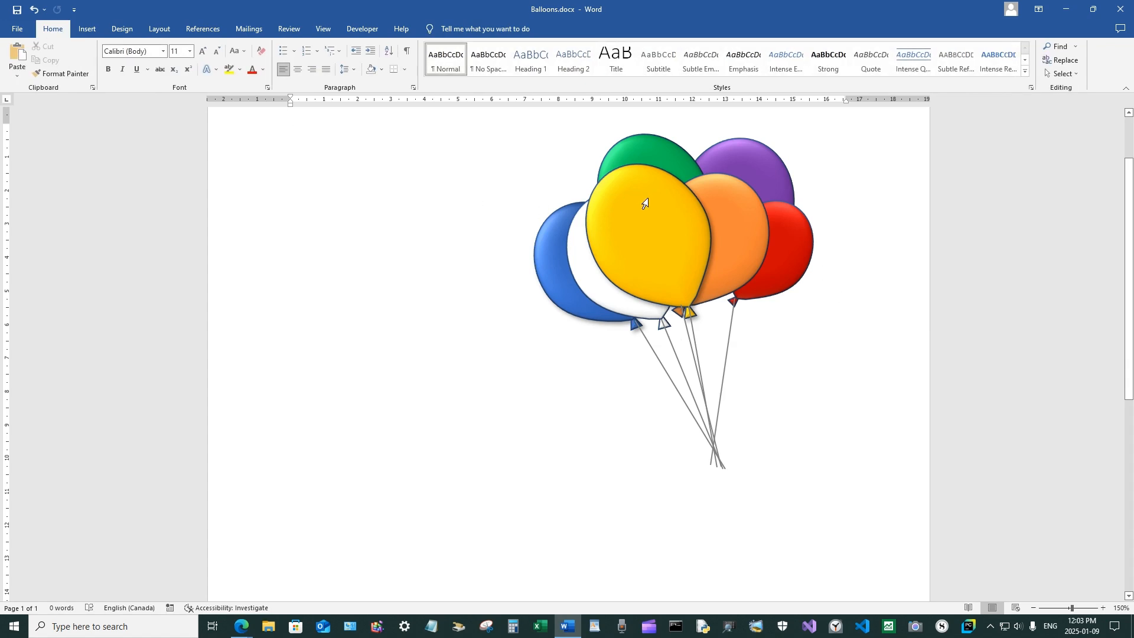